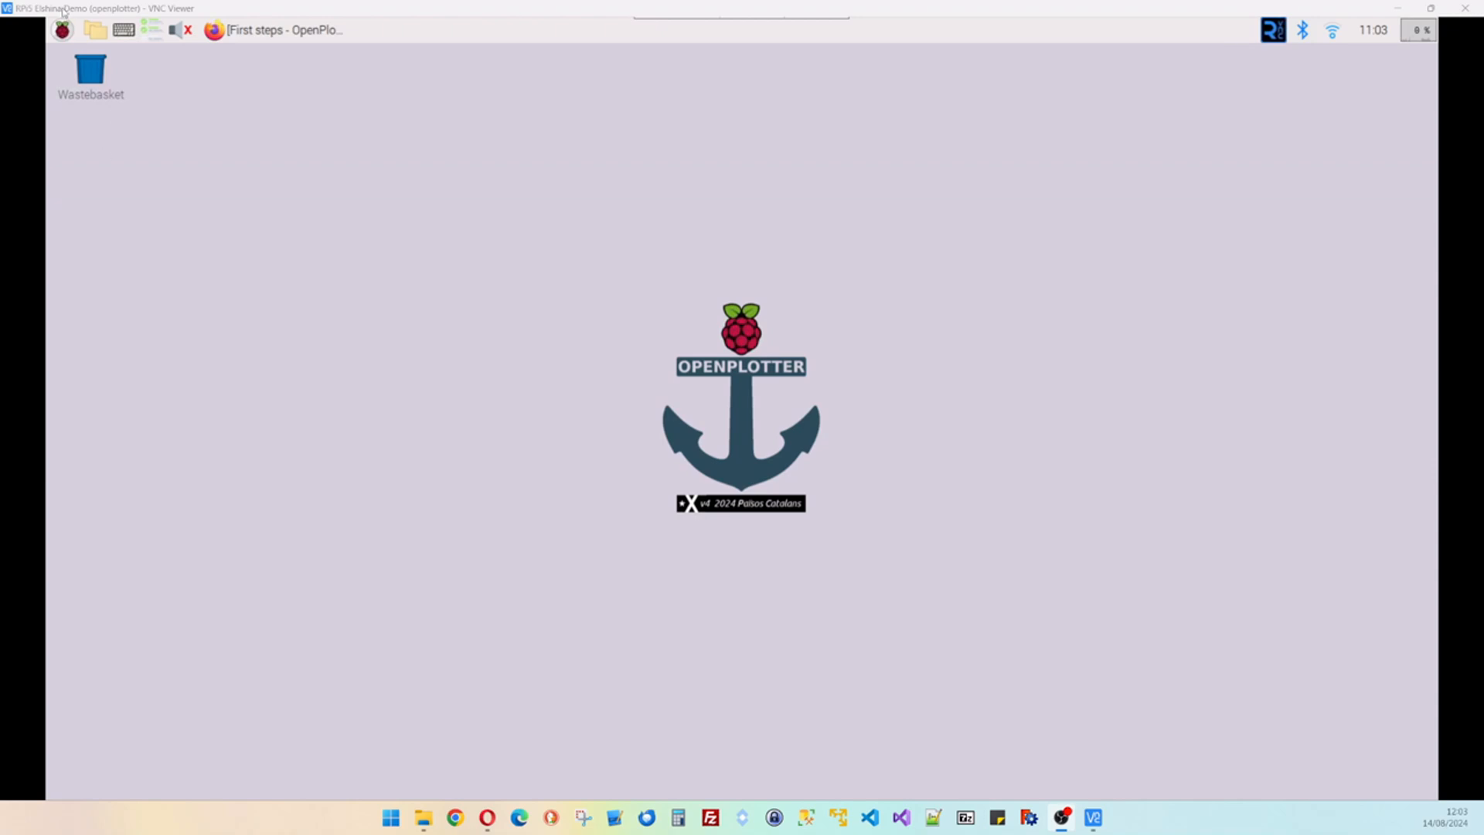
- Open Raspberry Pi Configuration and change the system password, entering and confirming the new password
click(61, 31)
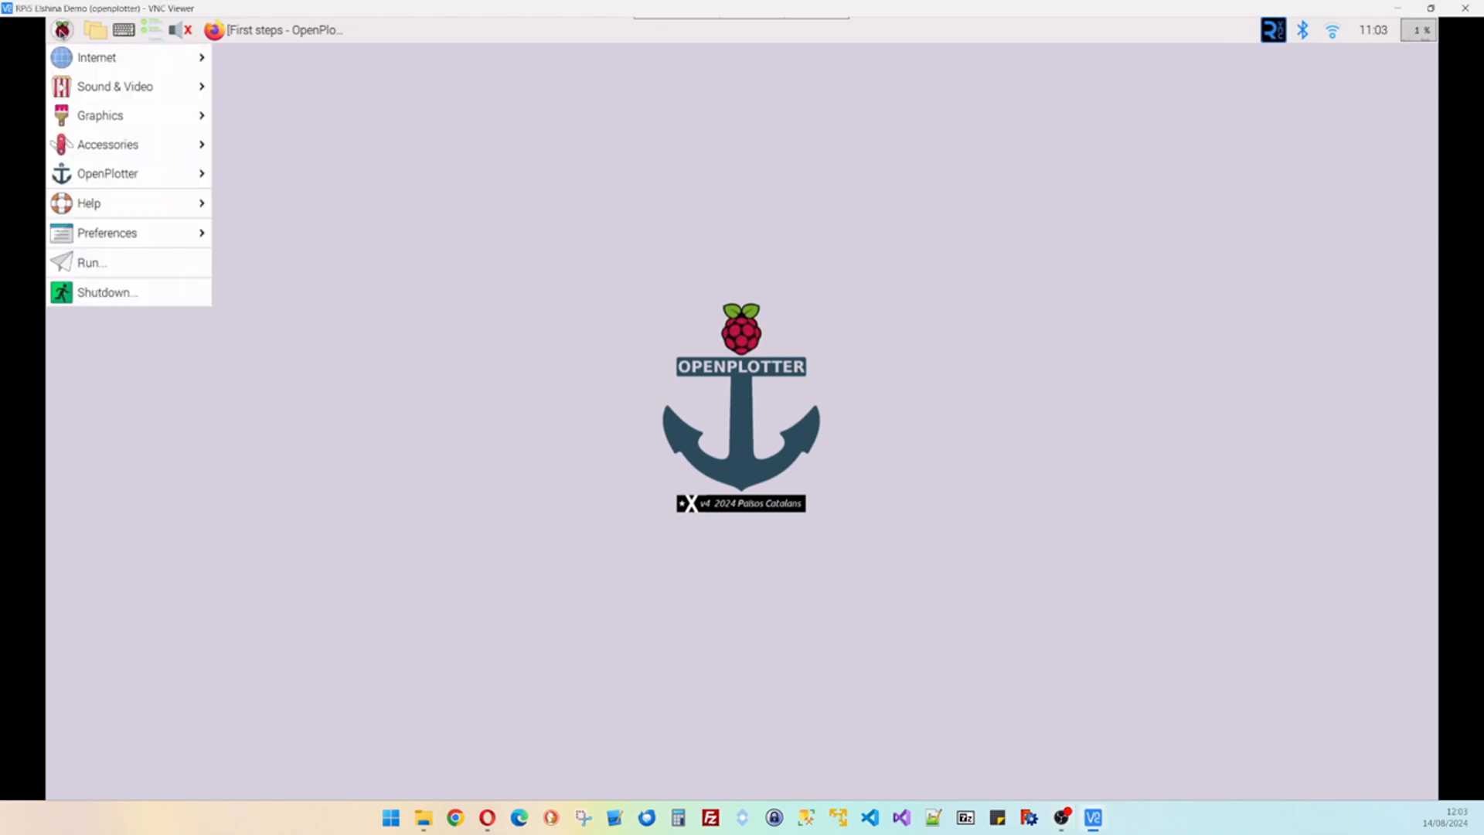
mouse_move(104, 232)
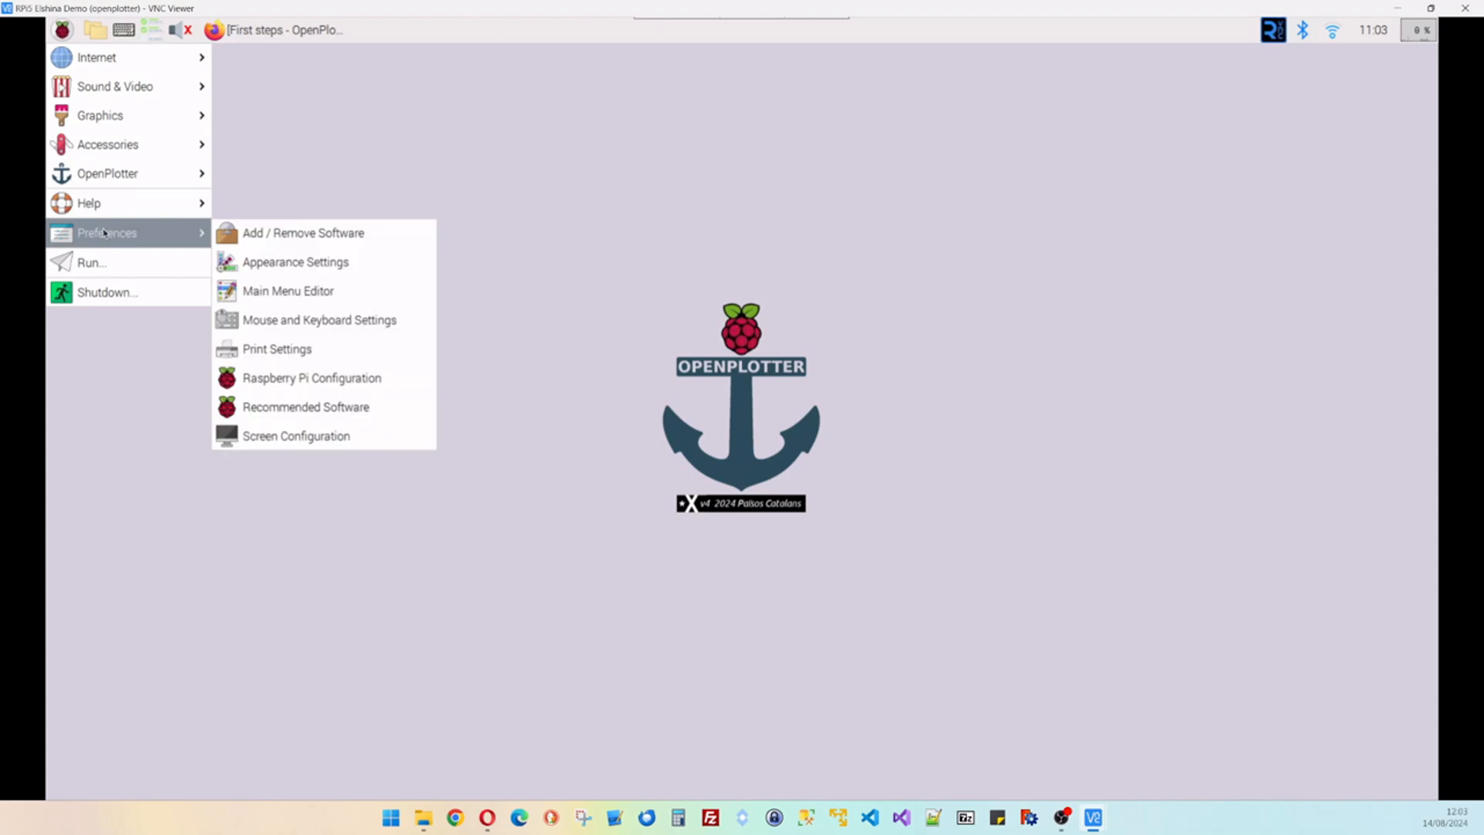
click(267, 378)
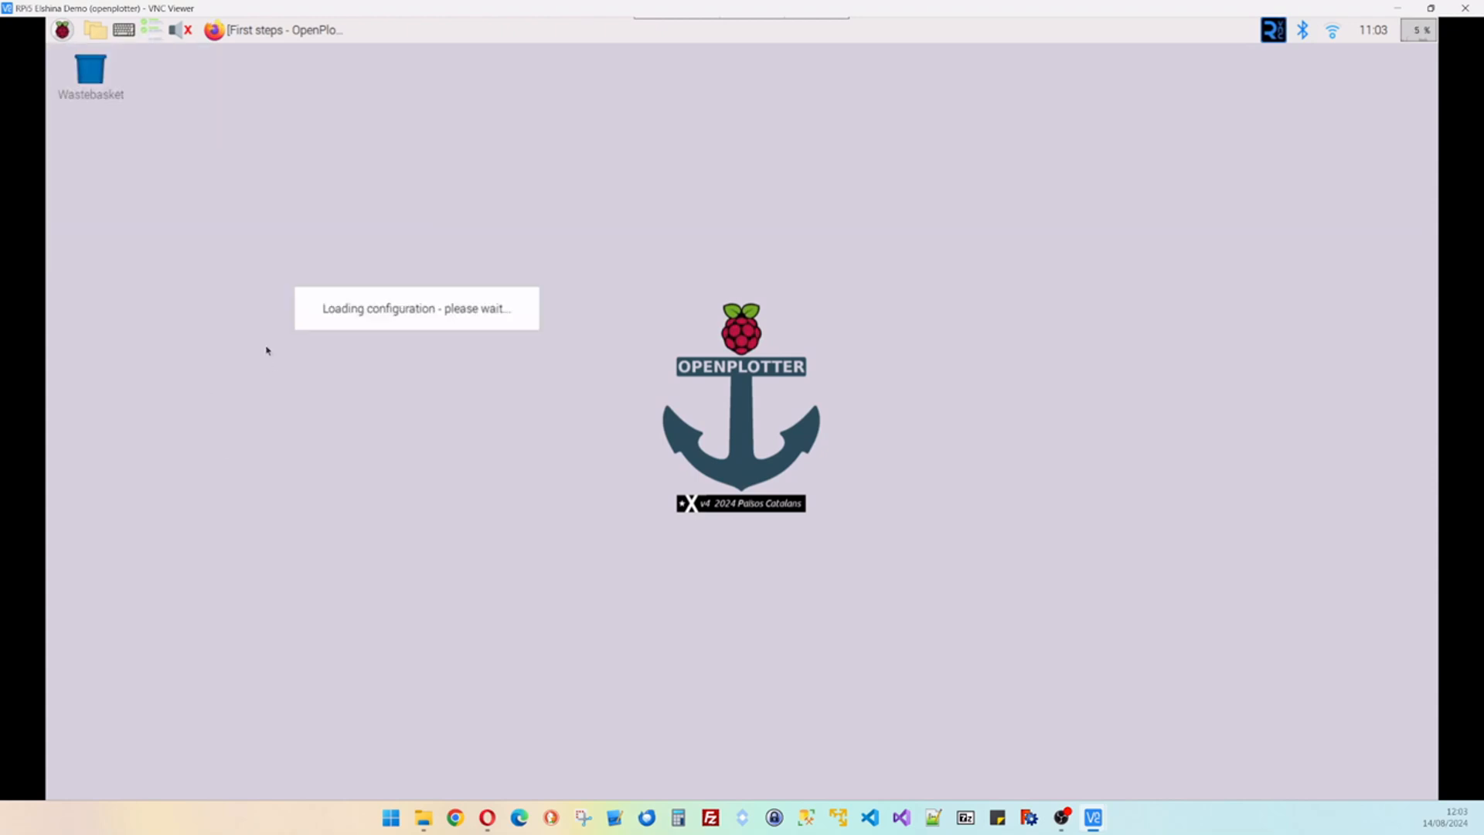
drag(231, 42, 491, 144)
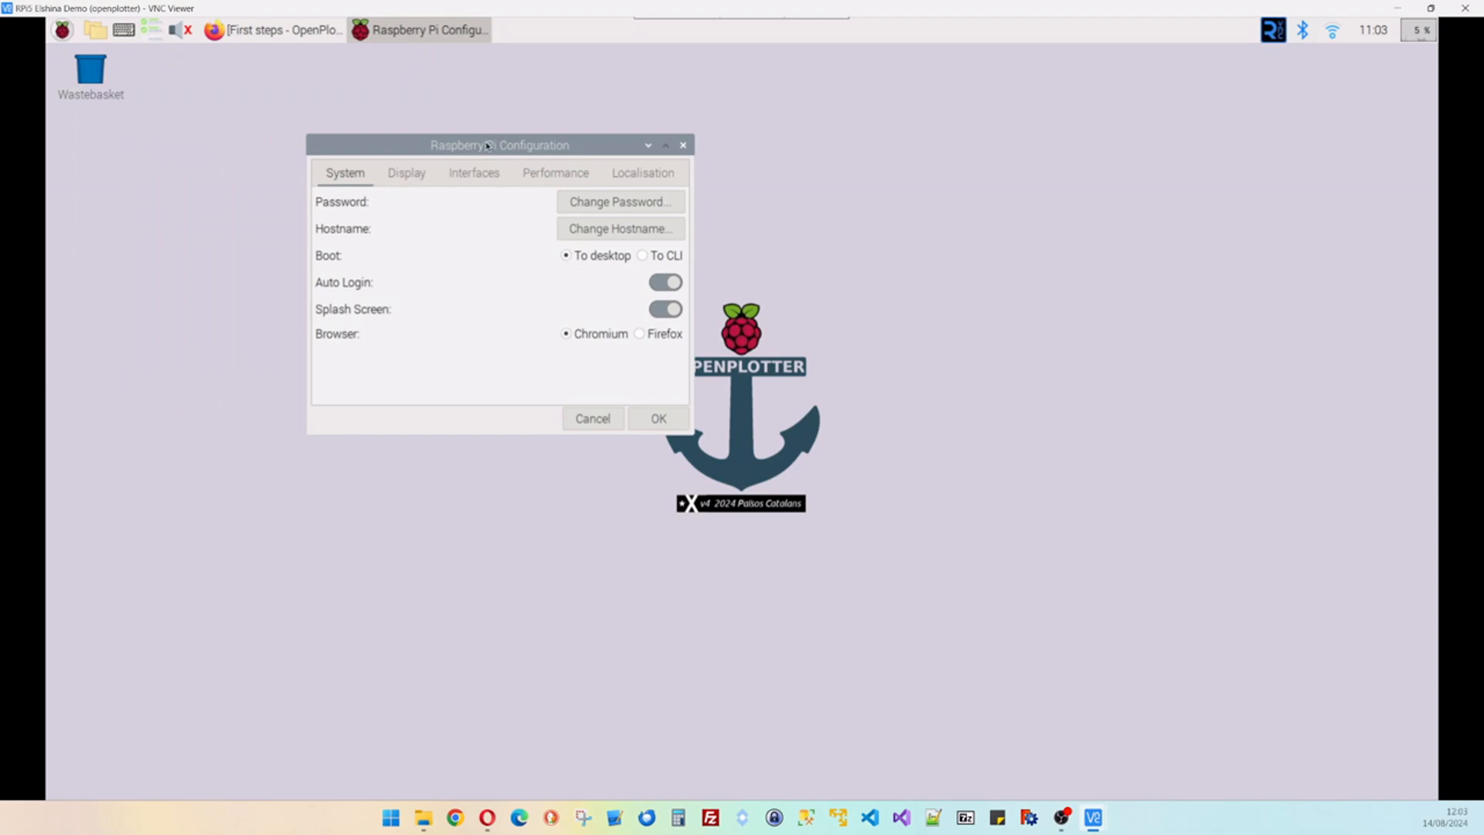
click(597, 207)
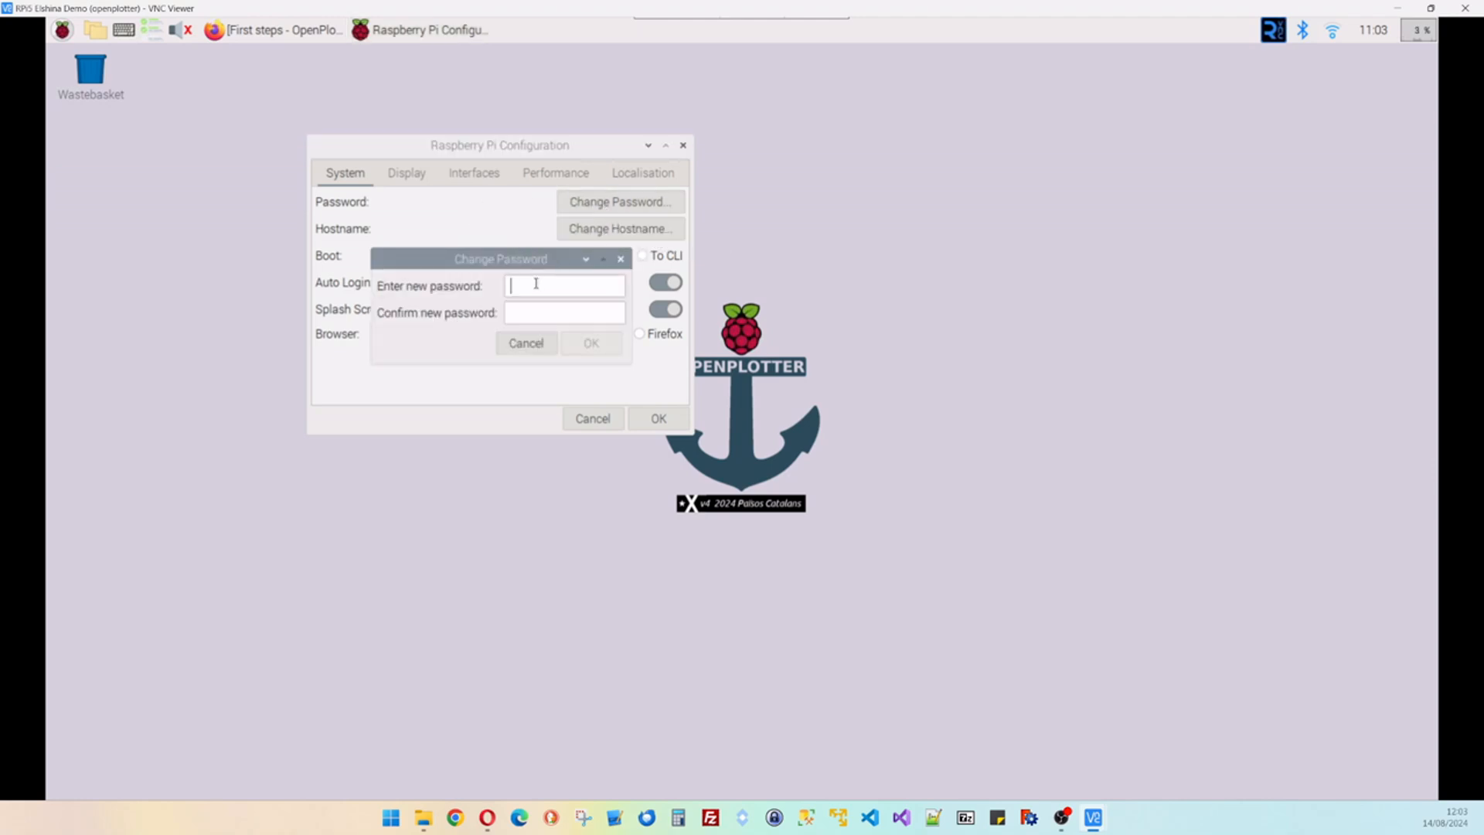
text(********)
key(Tab)
text(********)
click(592, 342)
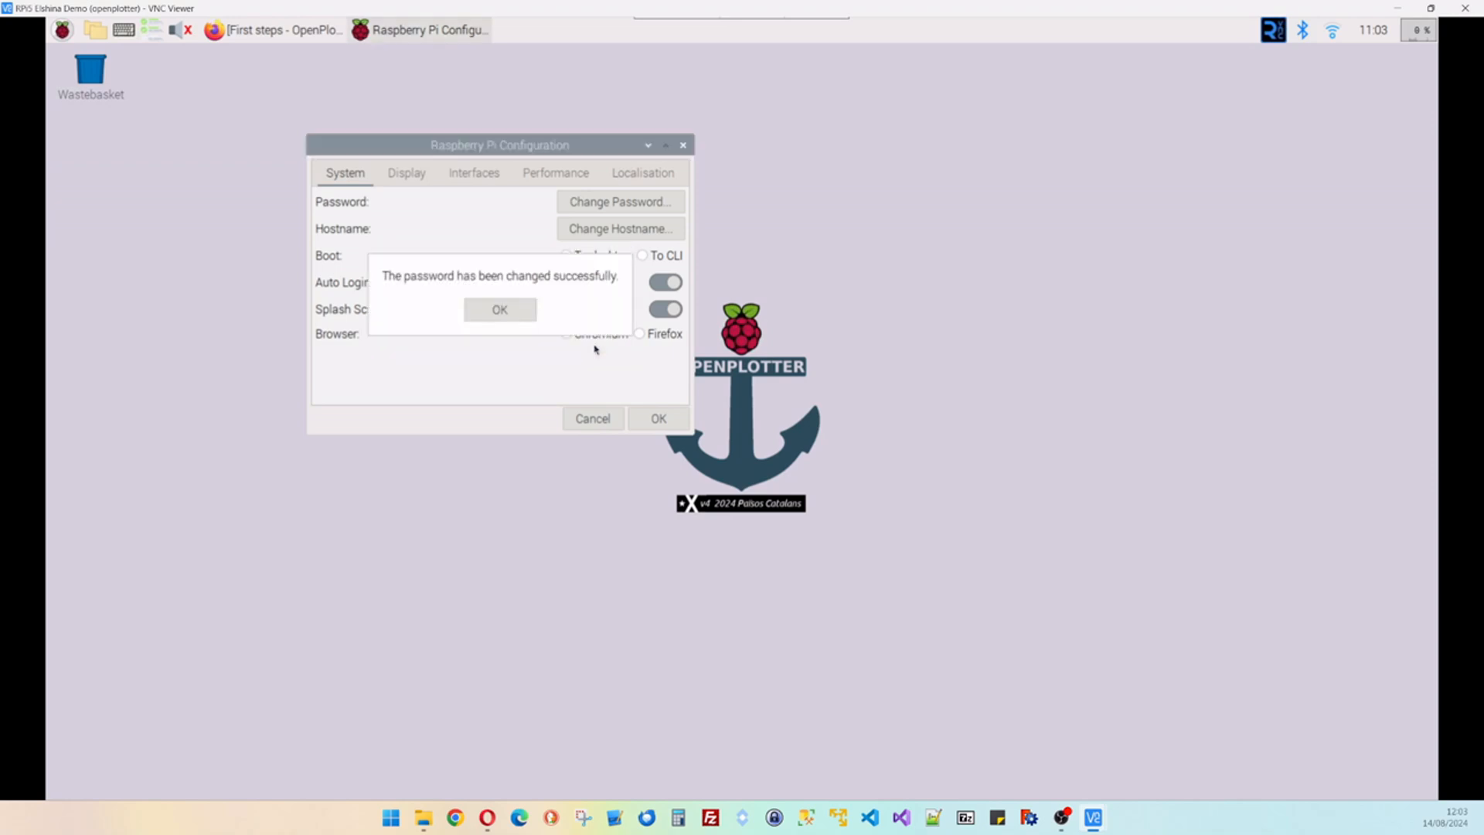
click(493, 317)
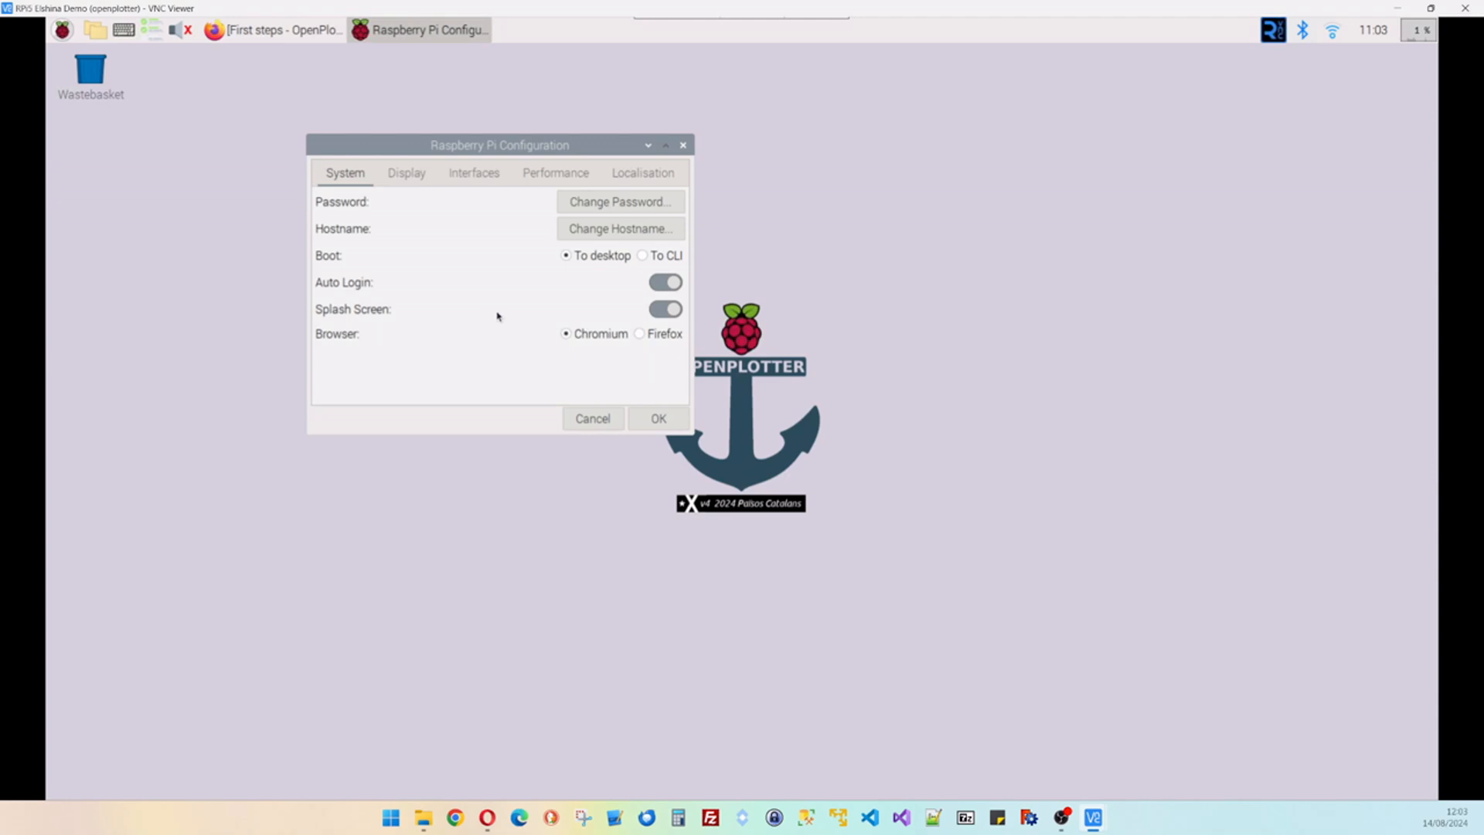
- Change the hostname to Elshina and set Firefox as the default browser
click(602, 231)
text(Elshina)
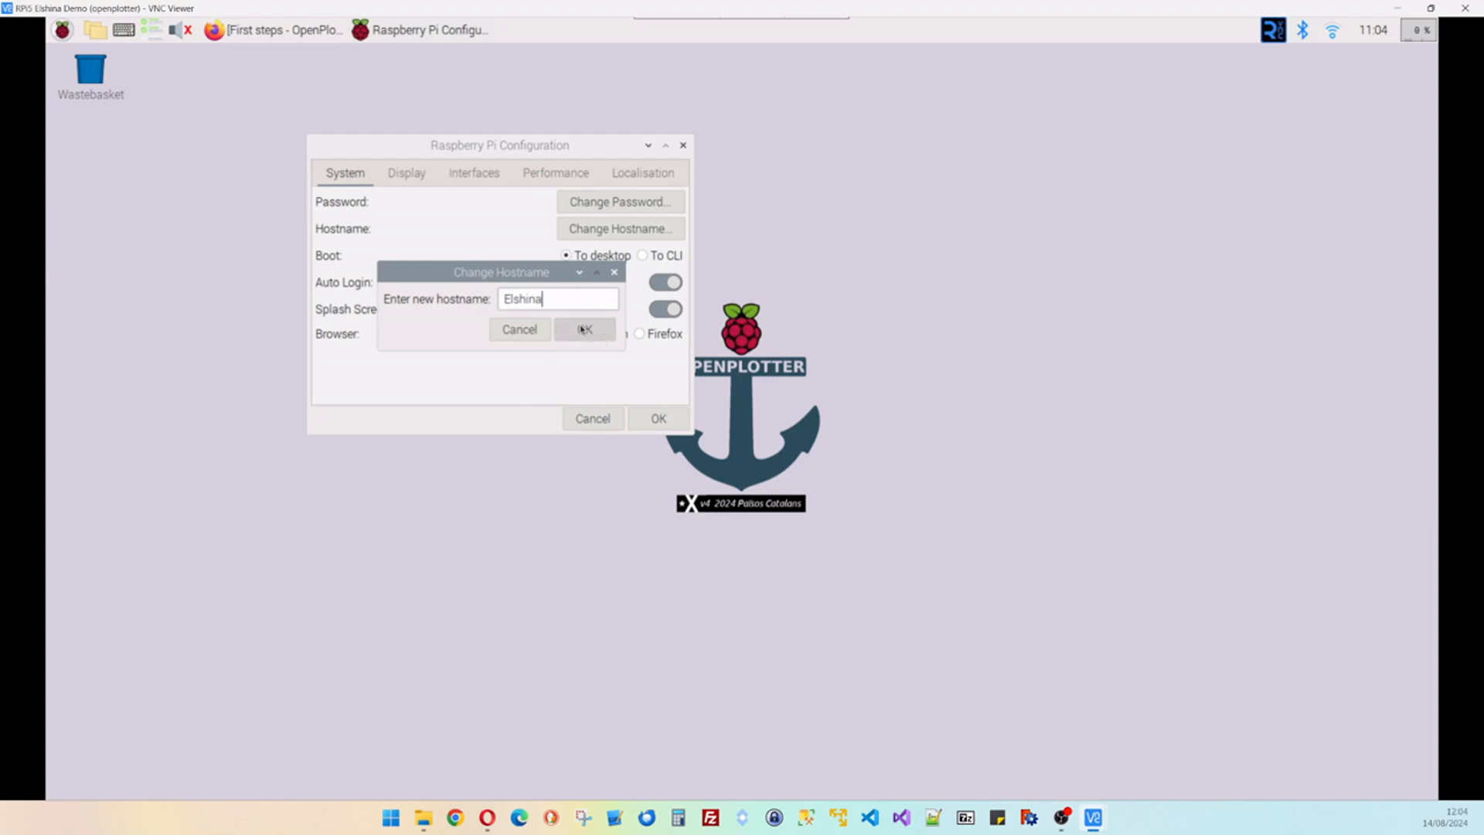
click(583, 330)
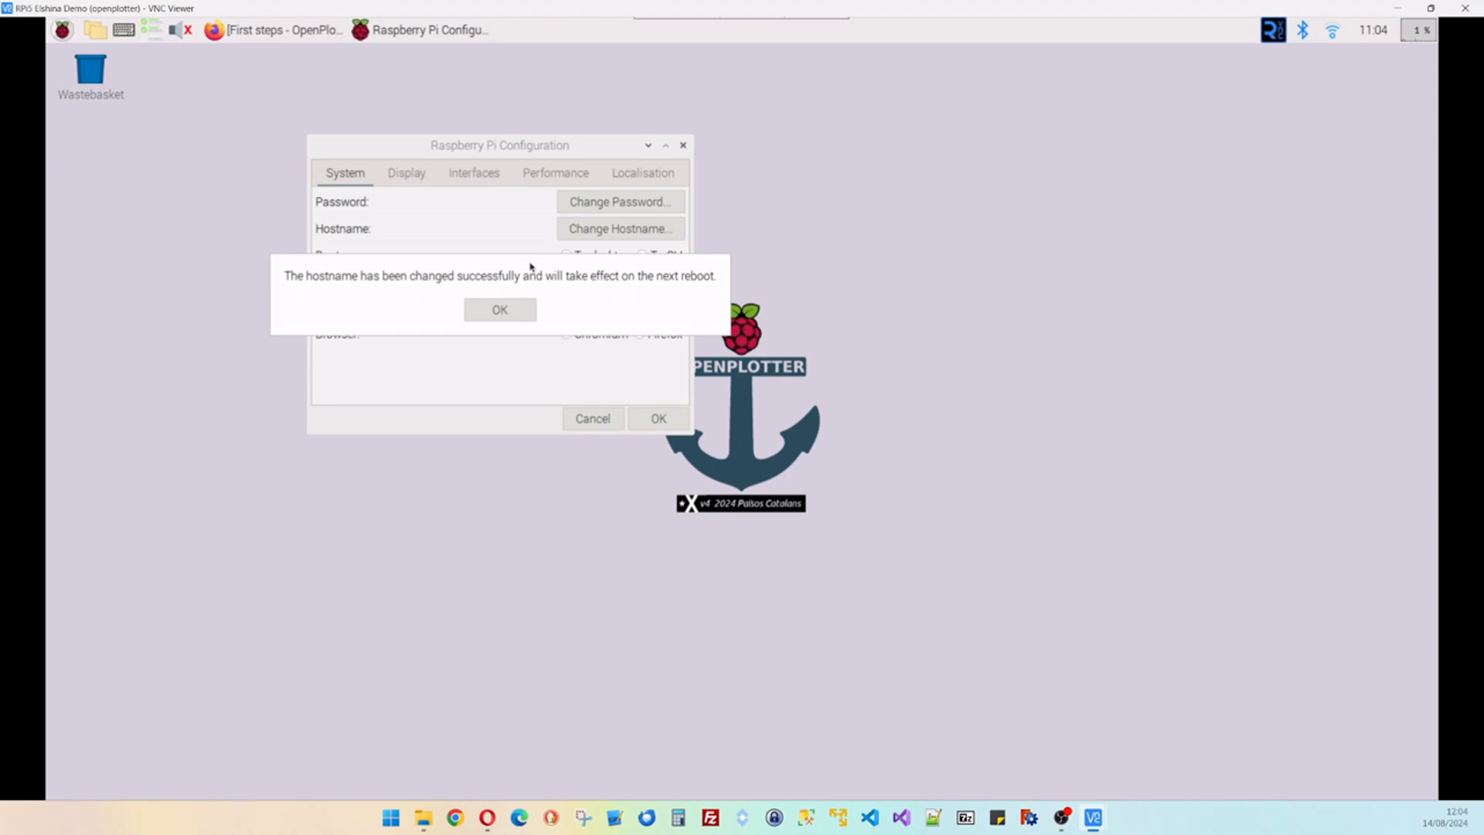
click(500, 310)
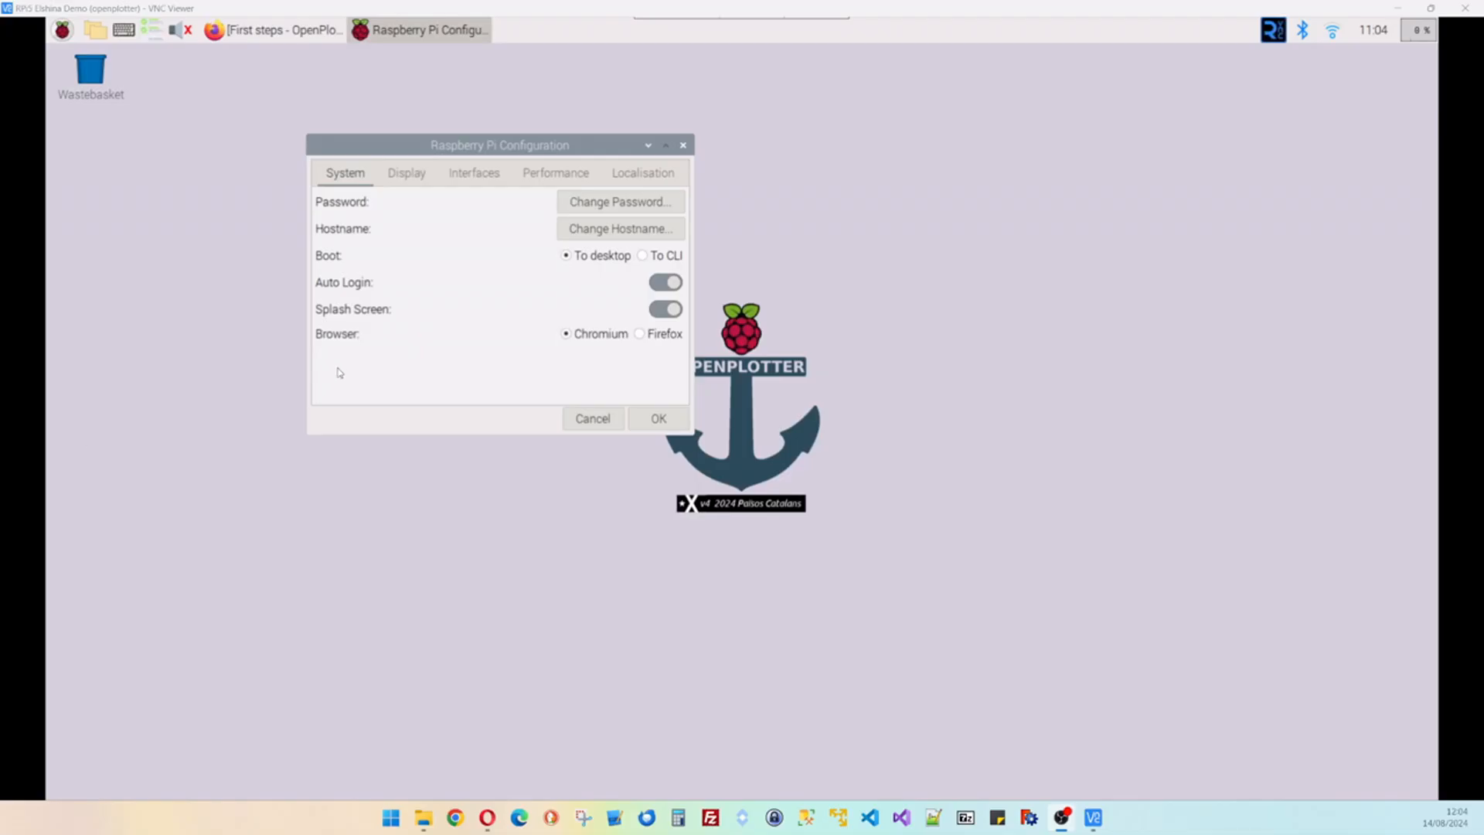
click(640, 335)
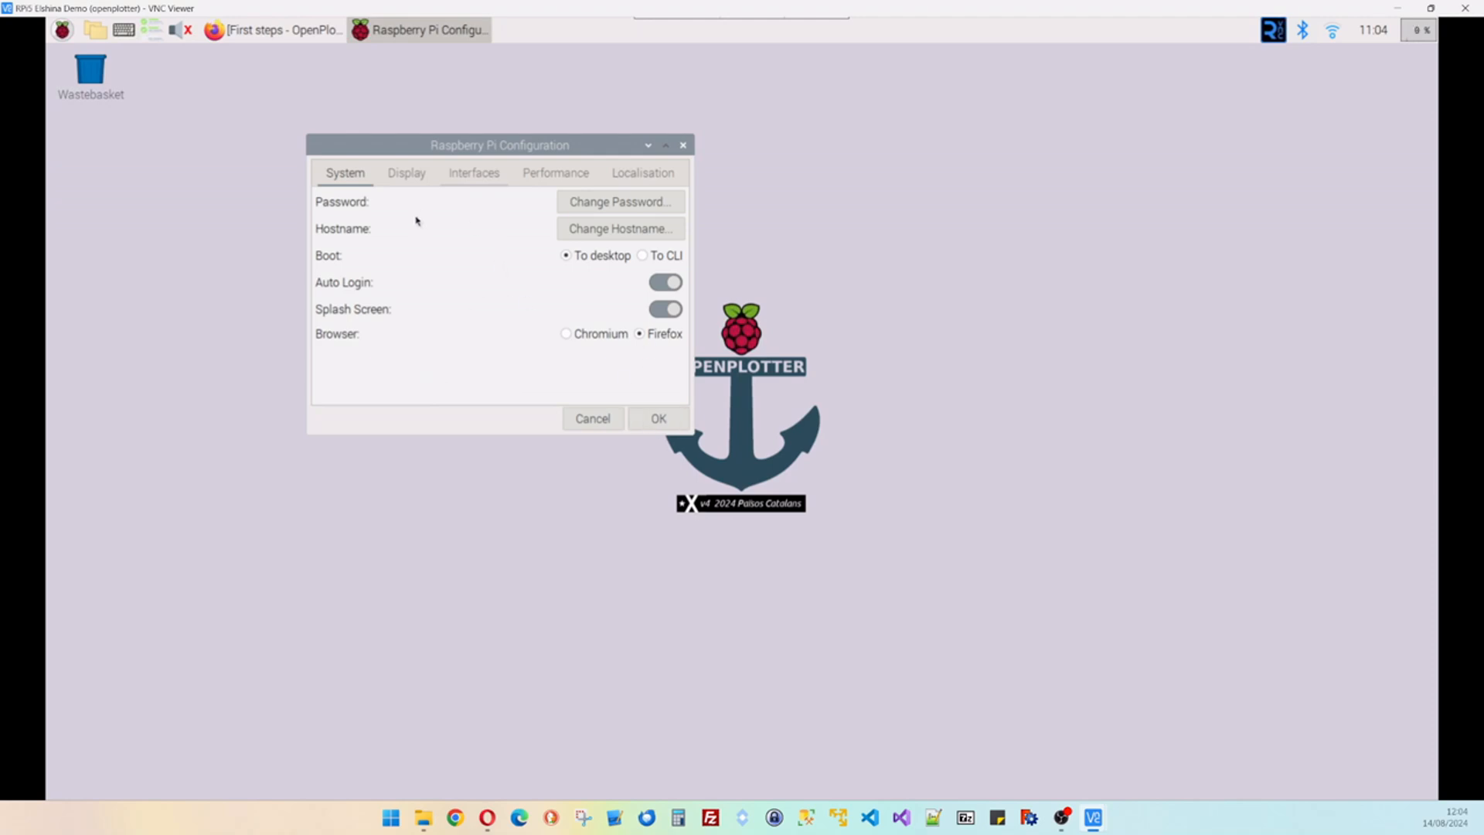
- Review the display and interface settings, then accept the locale as en (English), GB (United Kingdom), UTF-8
click(407, 175)
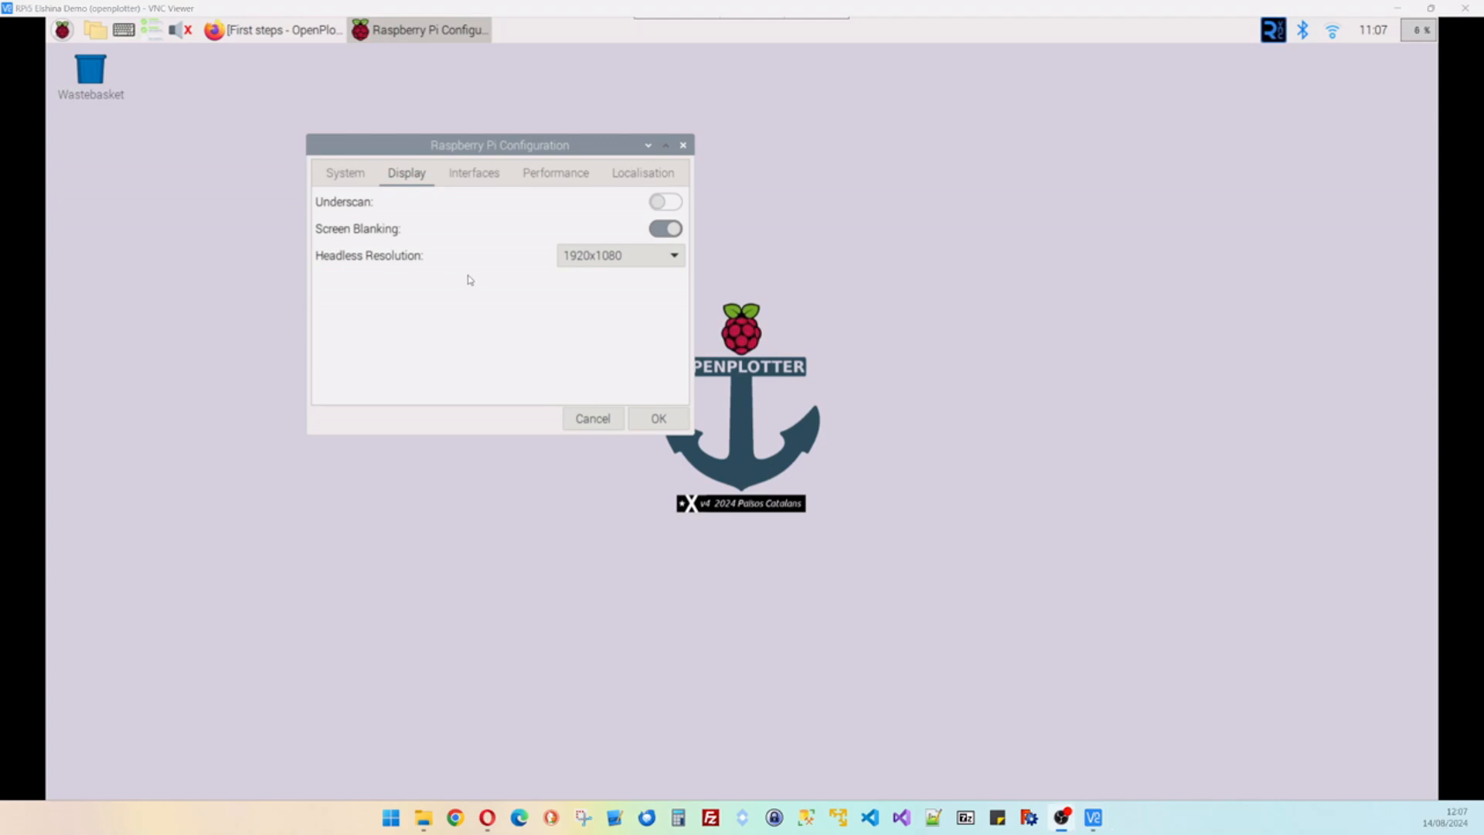
click(482, 176)
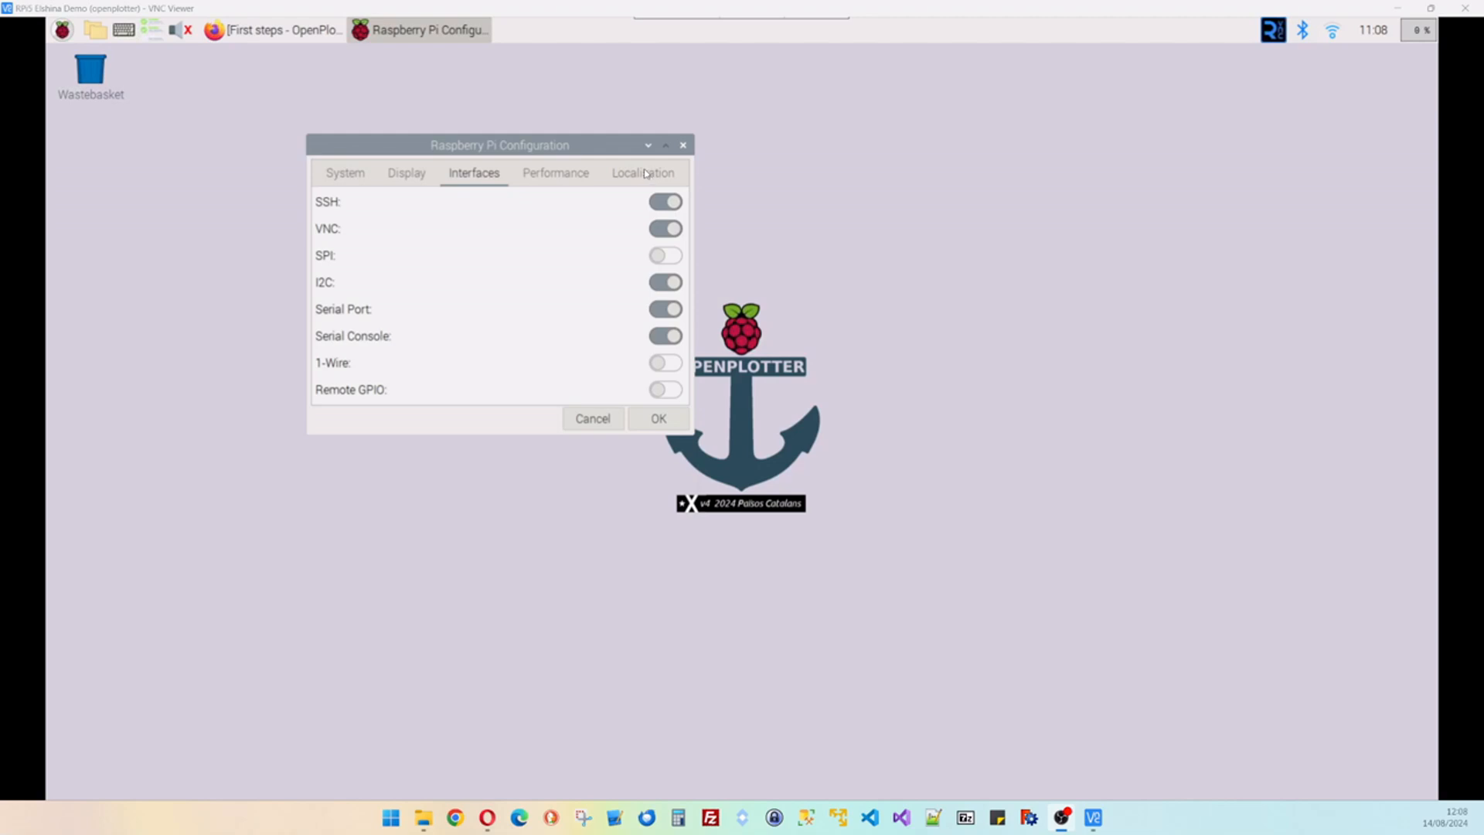
click(645, 173)
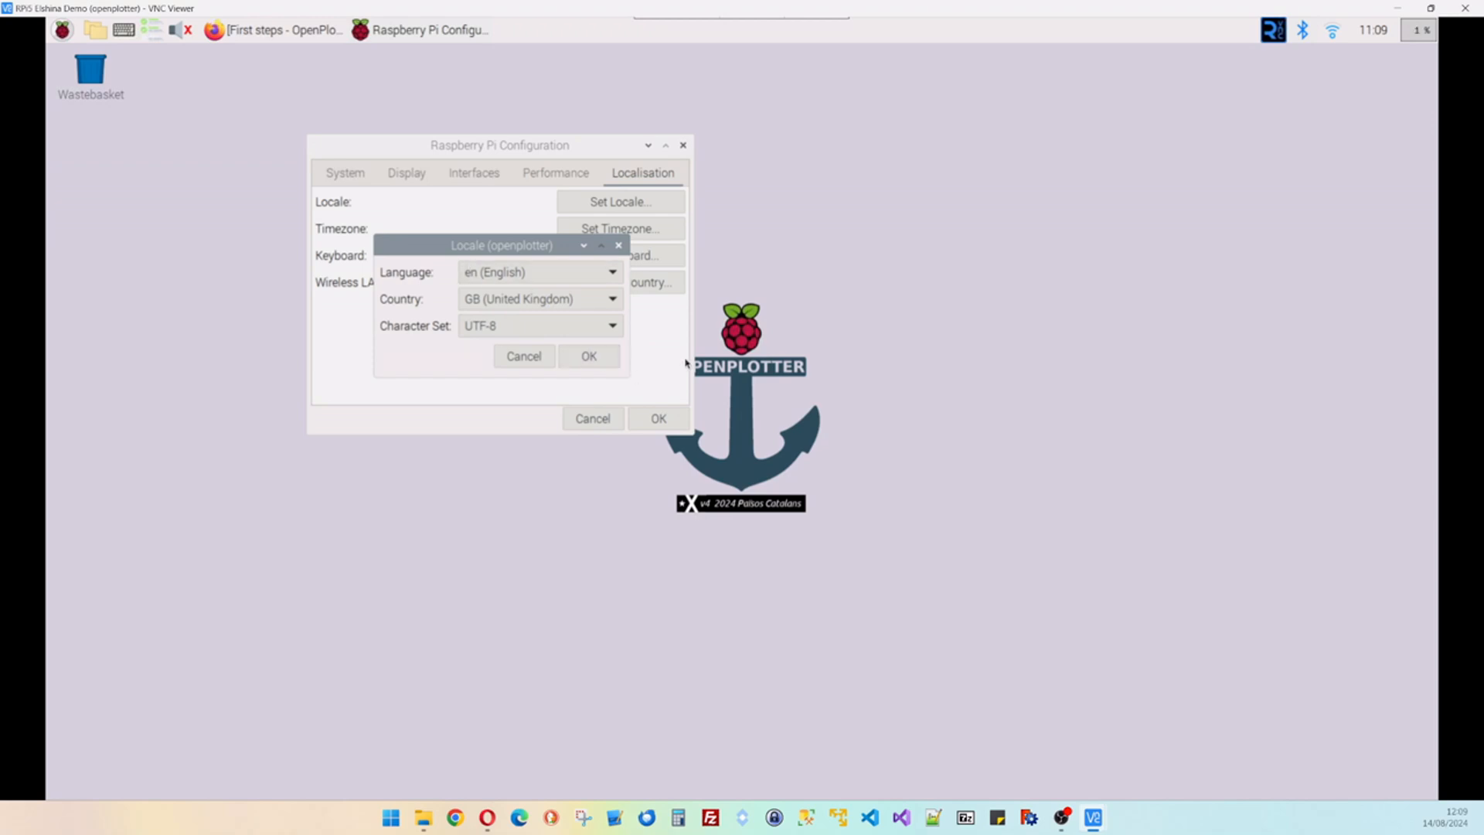
click(590, 358)
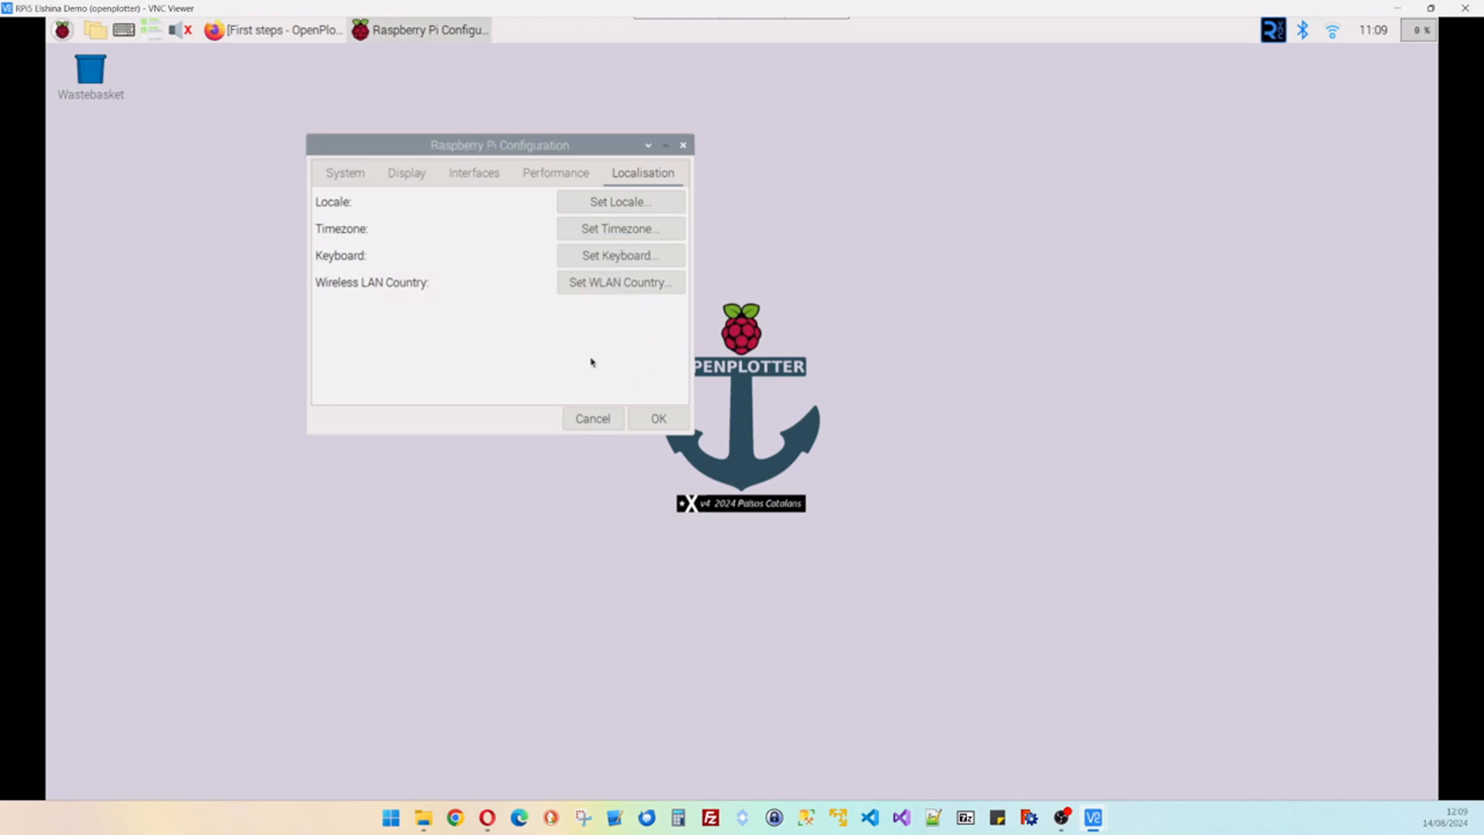
- Set the timezone location to Brussels within the Europe area
click(606, 230)
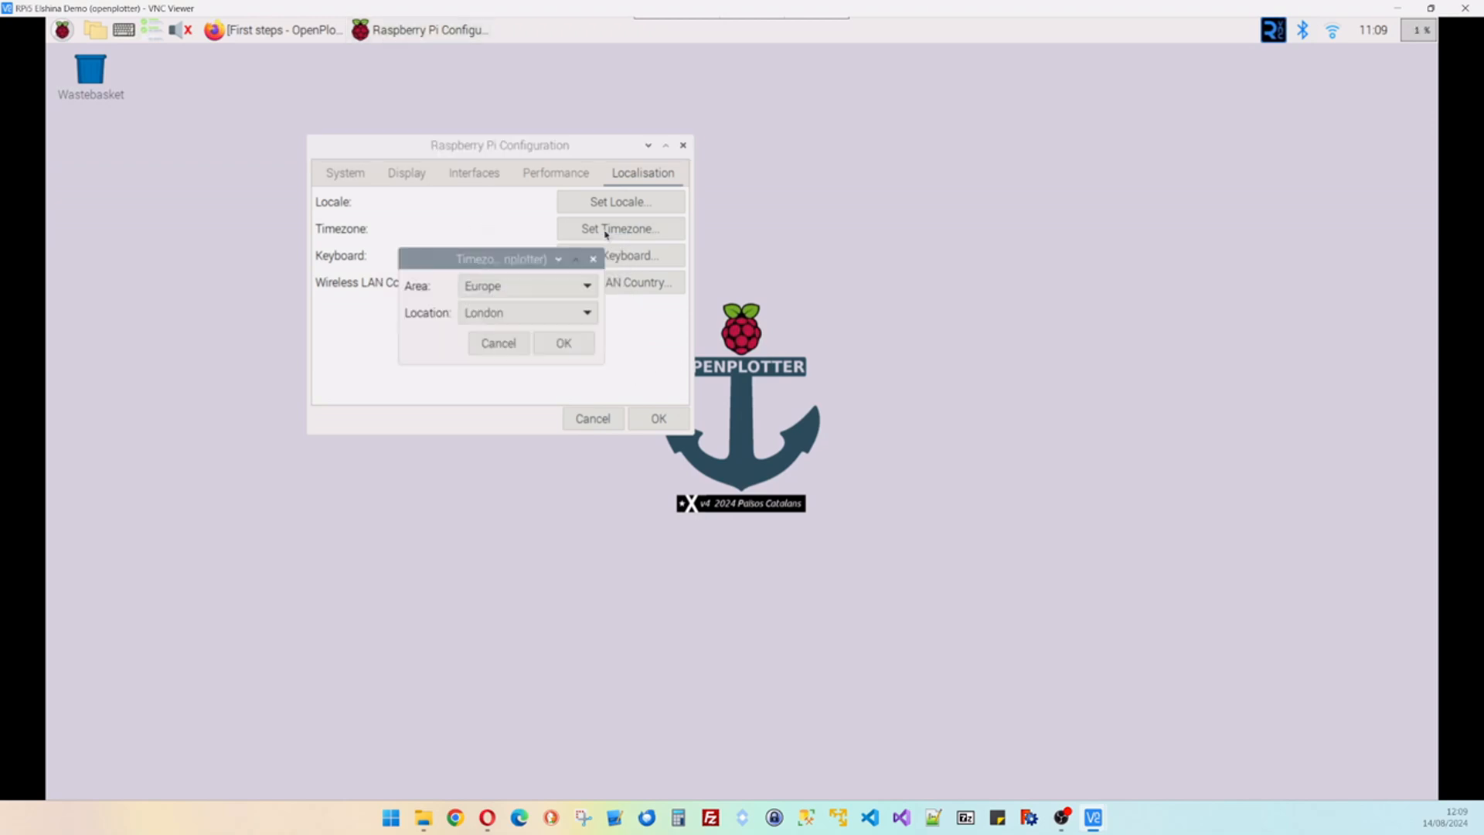
click(585, 314)
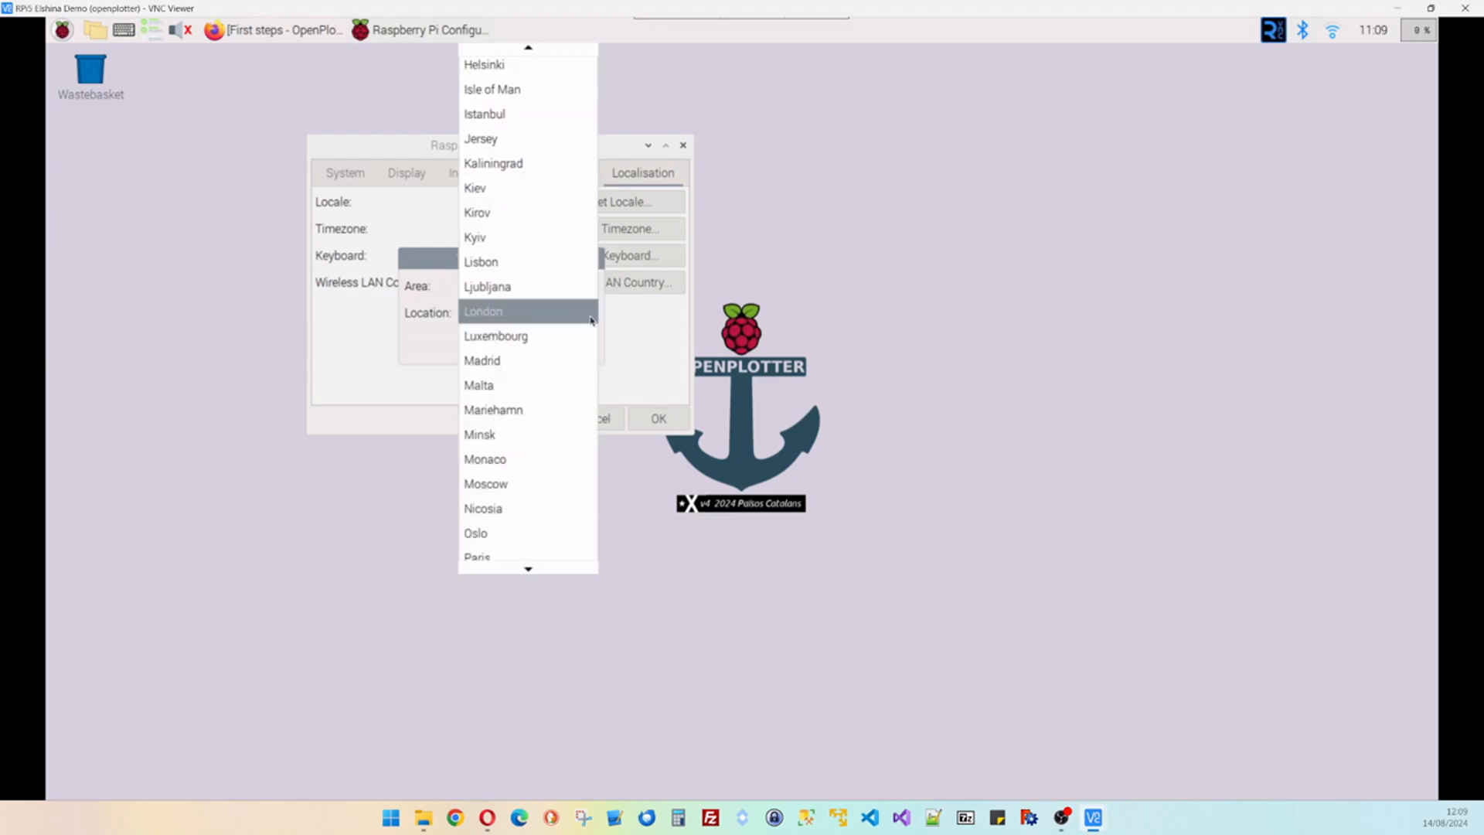
key(b)
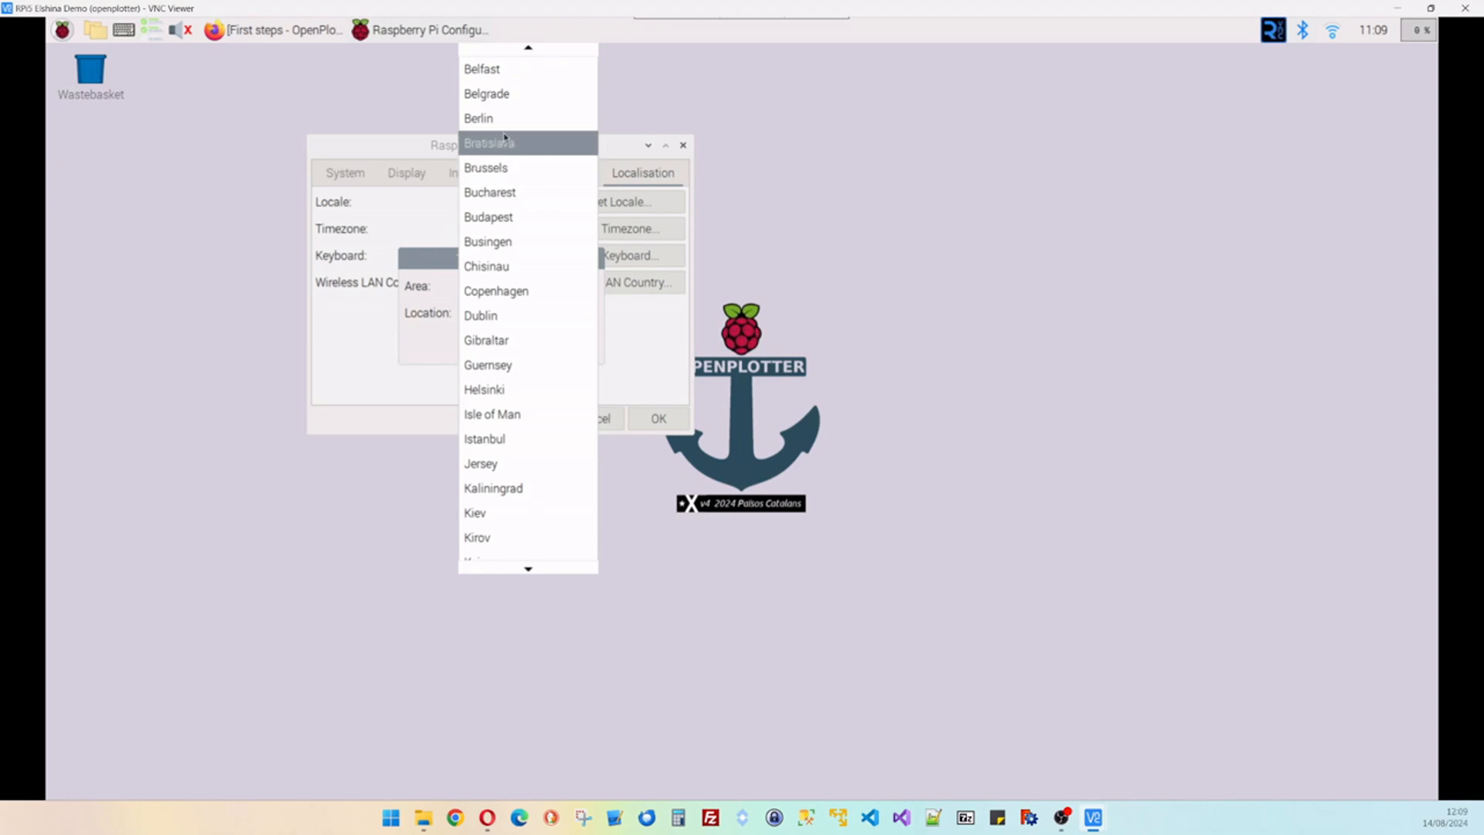
scroll(514, 138, up, 1)
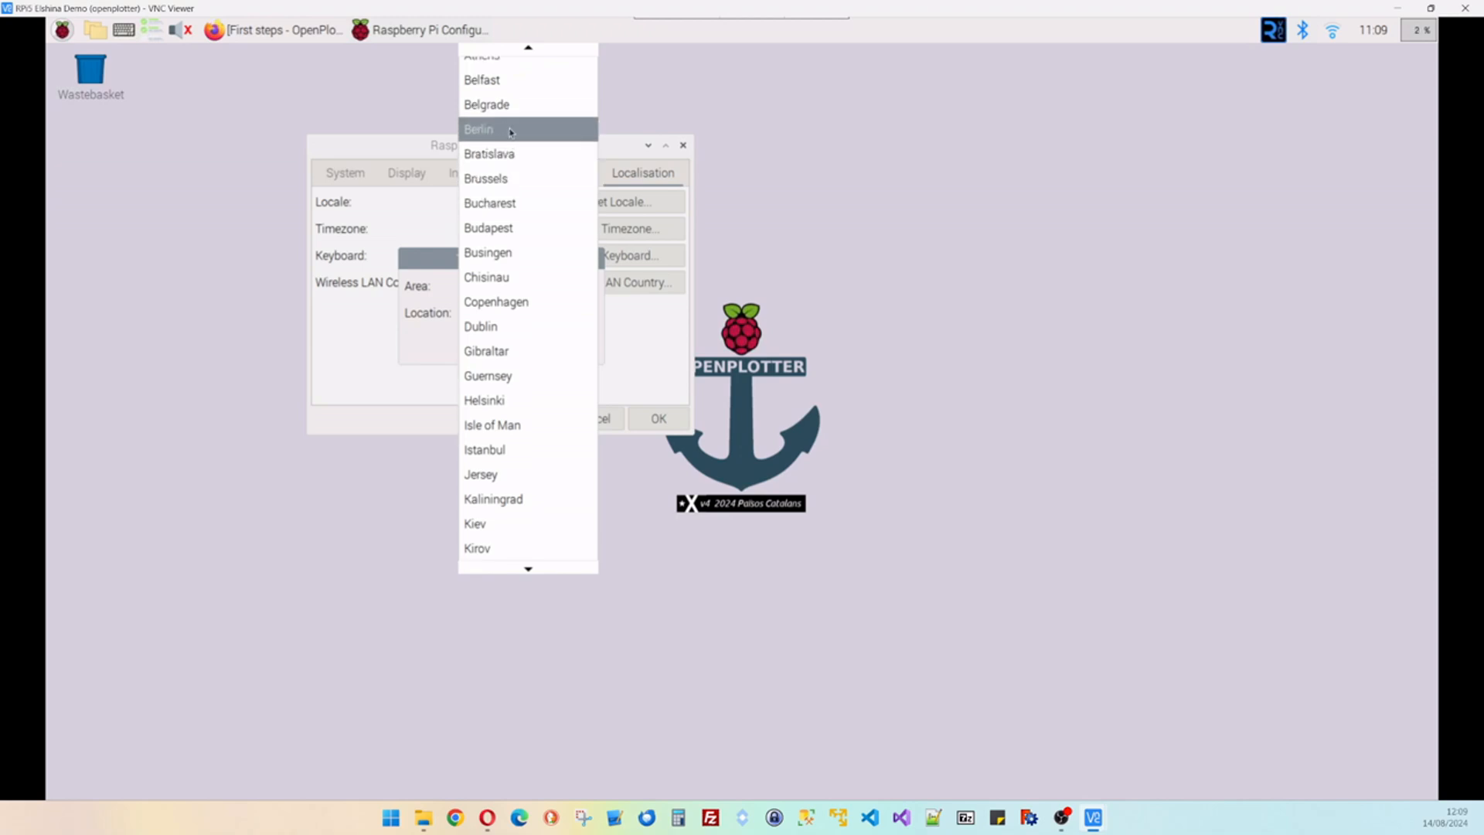
click(499, 179)
click(576, 347)
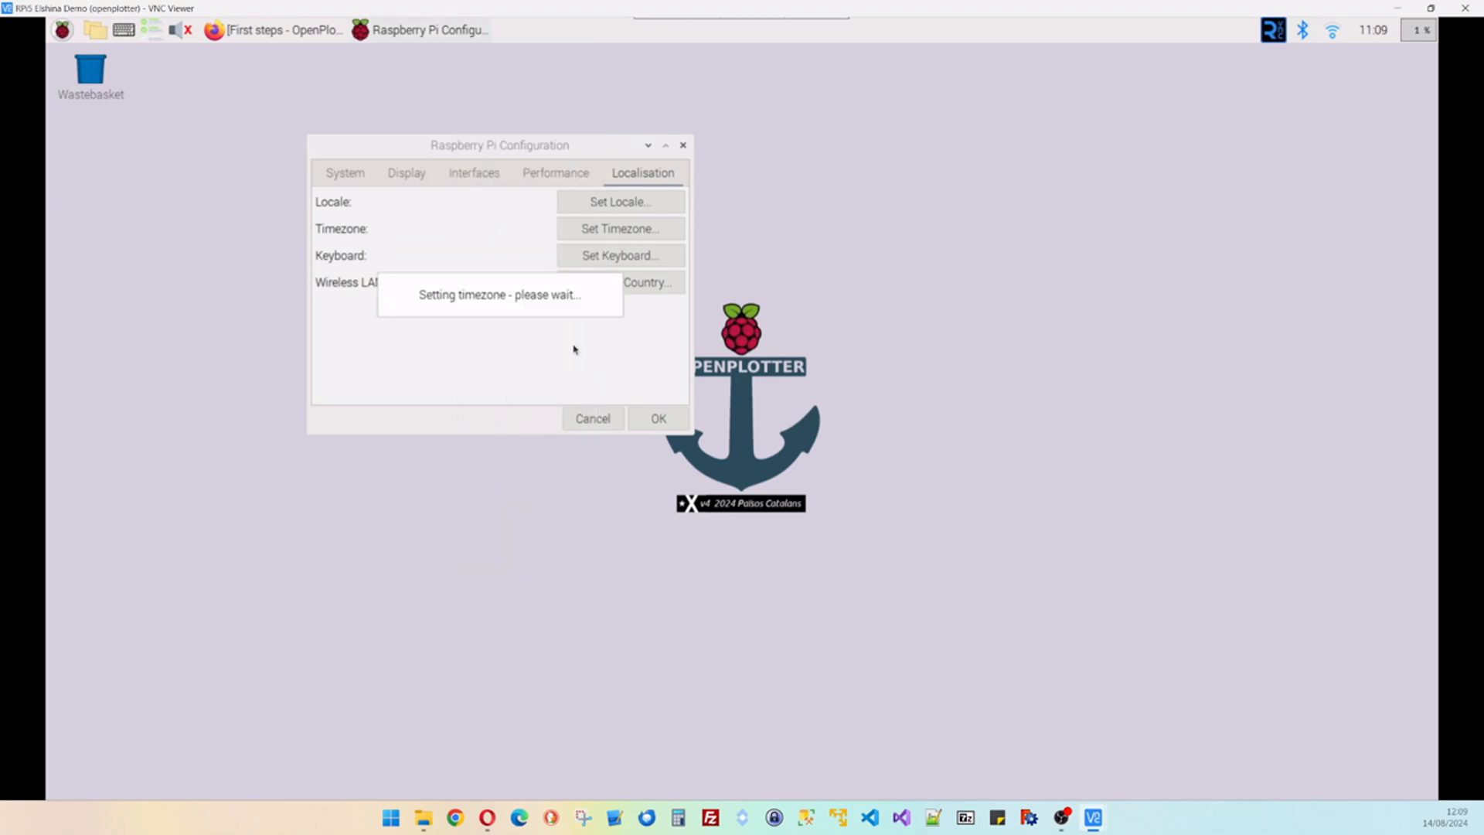
- Set the keyboard layout to Belgian for the Generic 105-key PC model
click(617, 258)
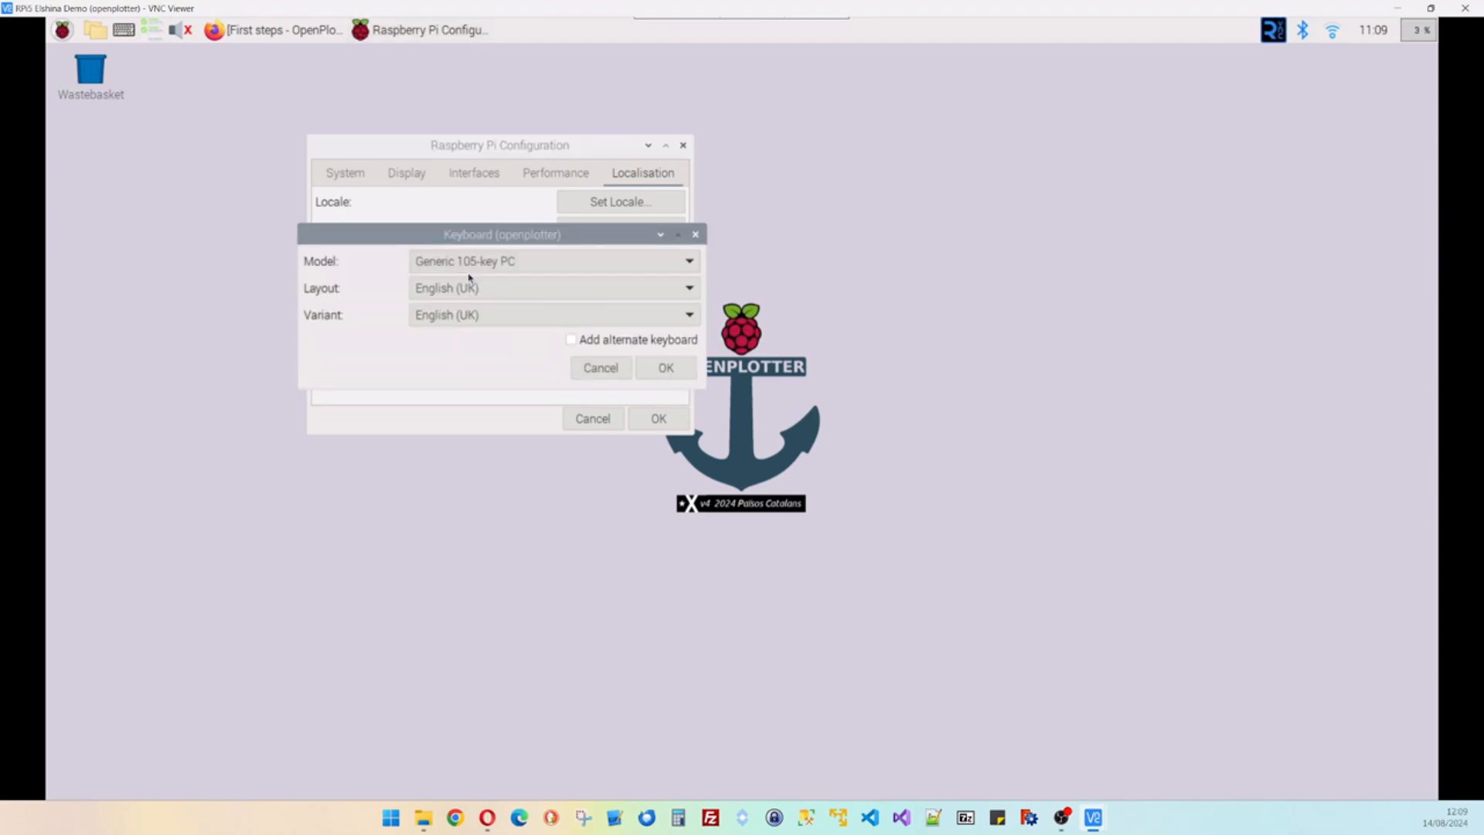
click(668, 289)
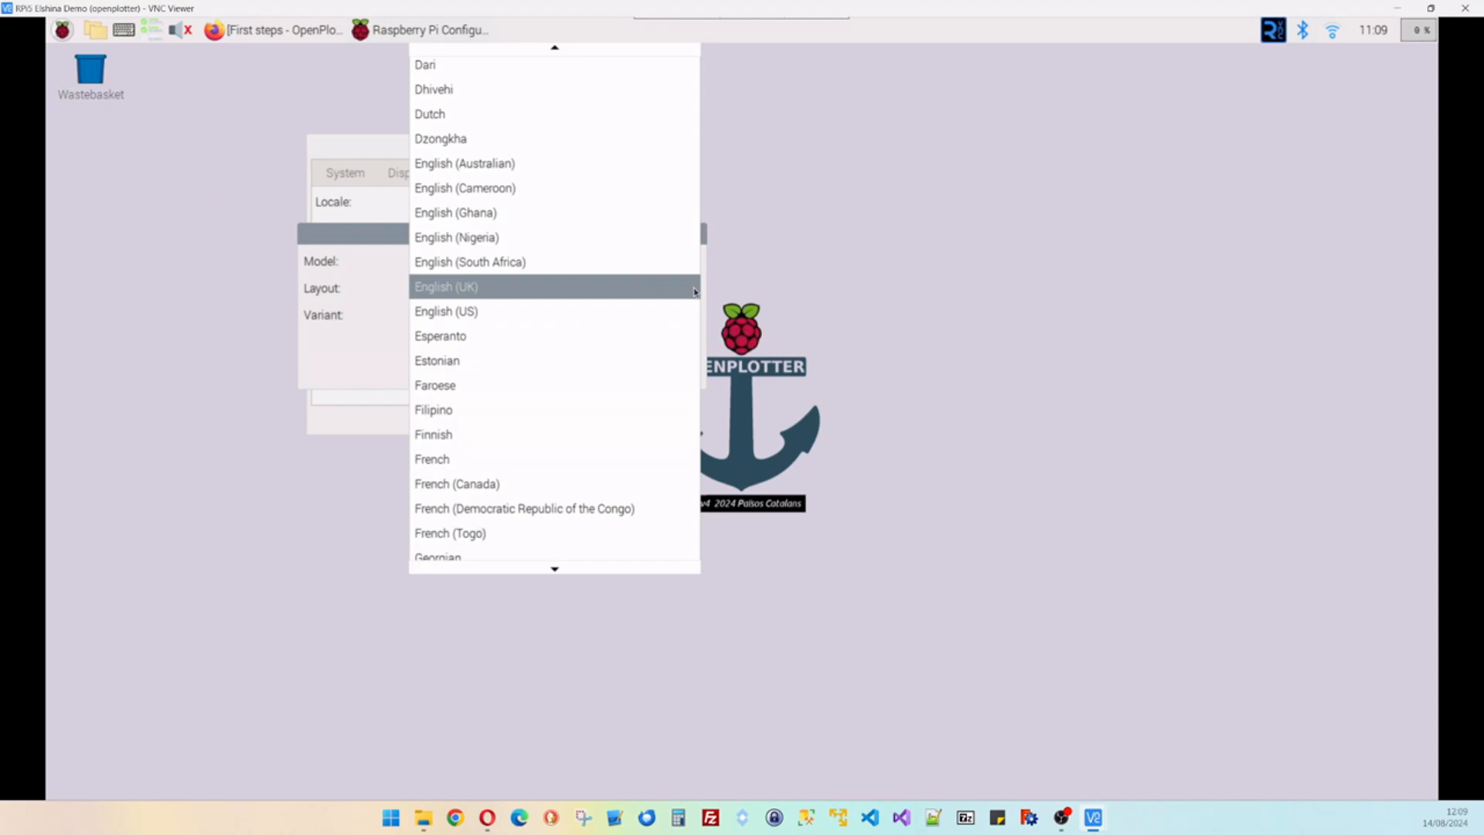
key(Escape)
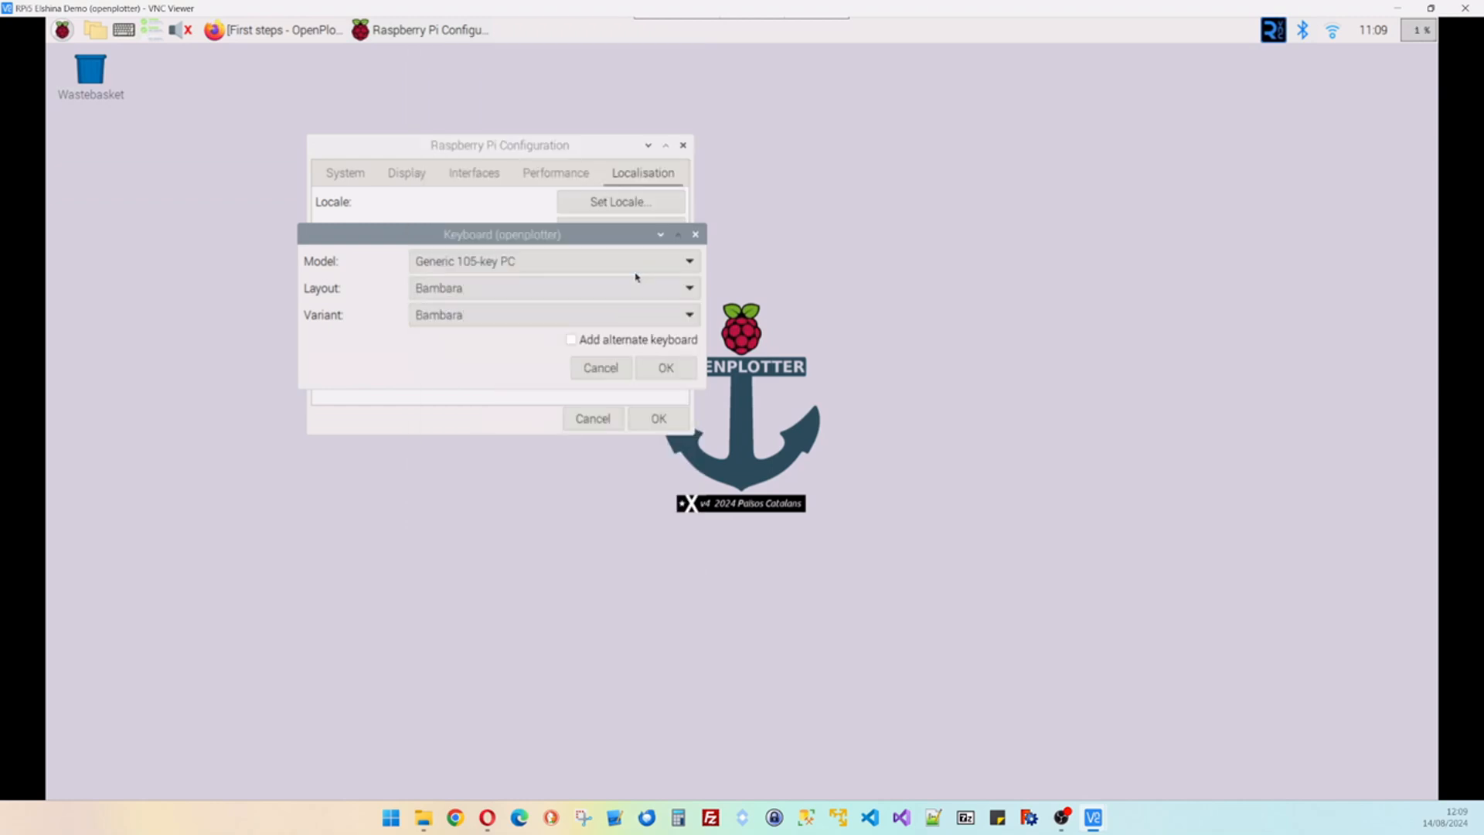
click(689, 290)
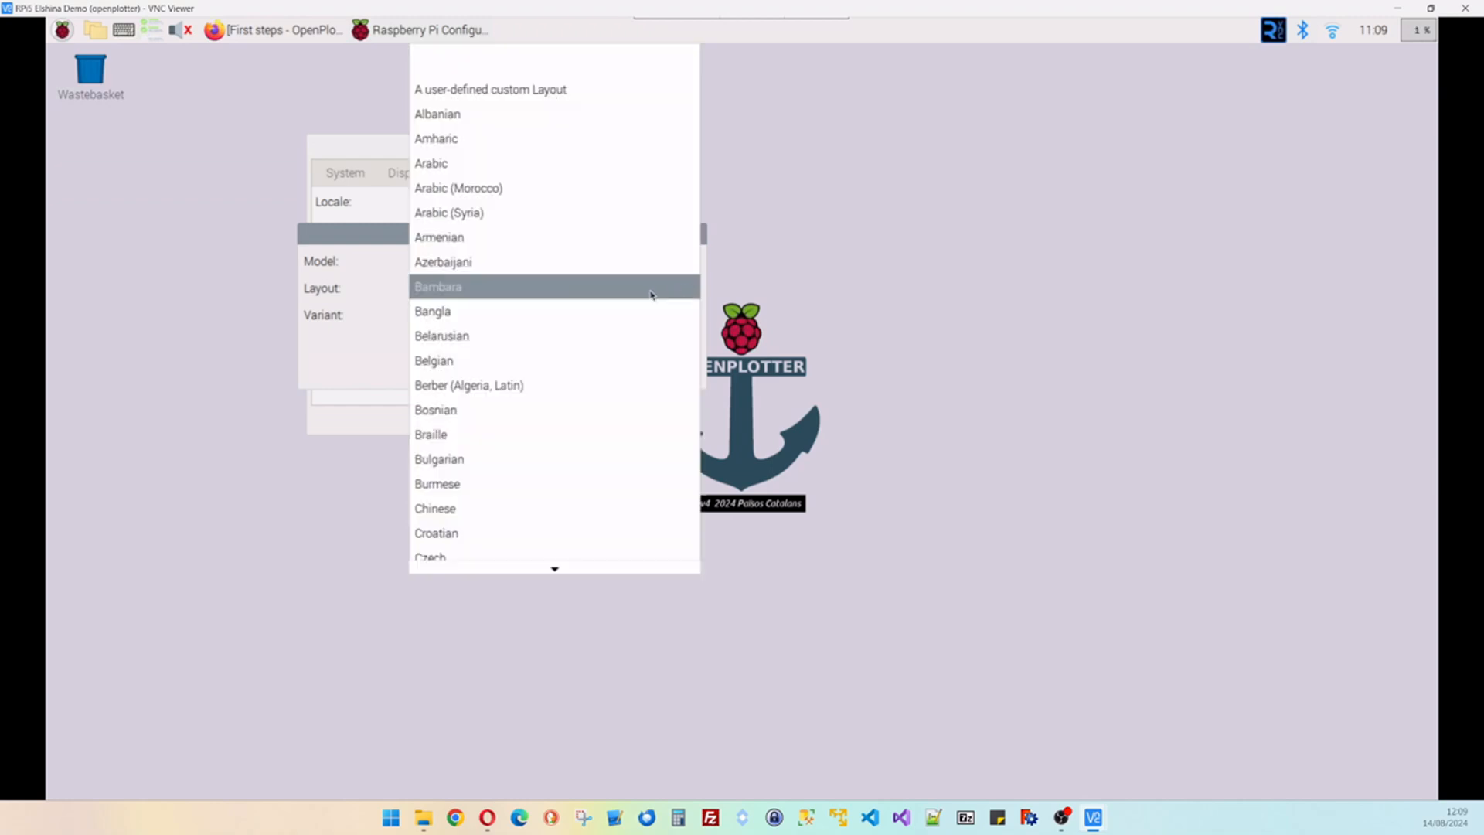
click(499, 362)
click(665, 369)
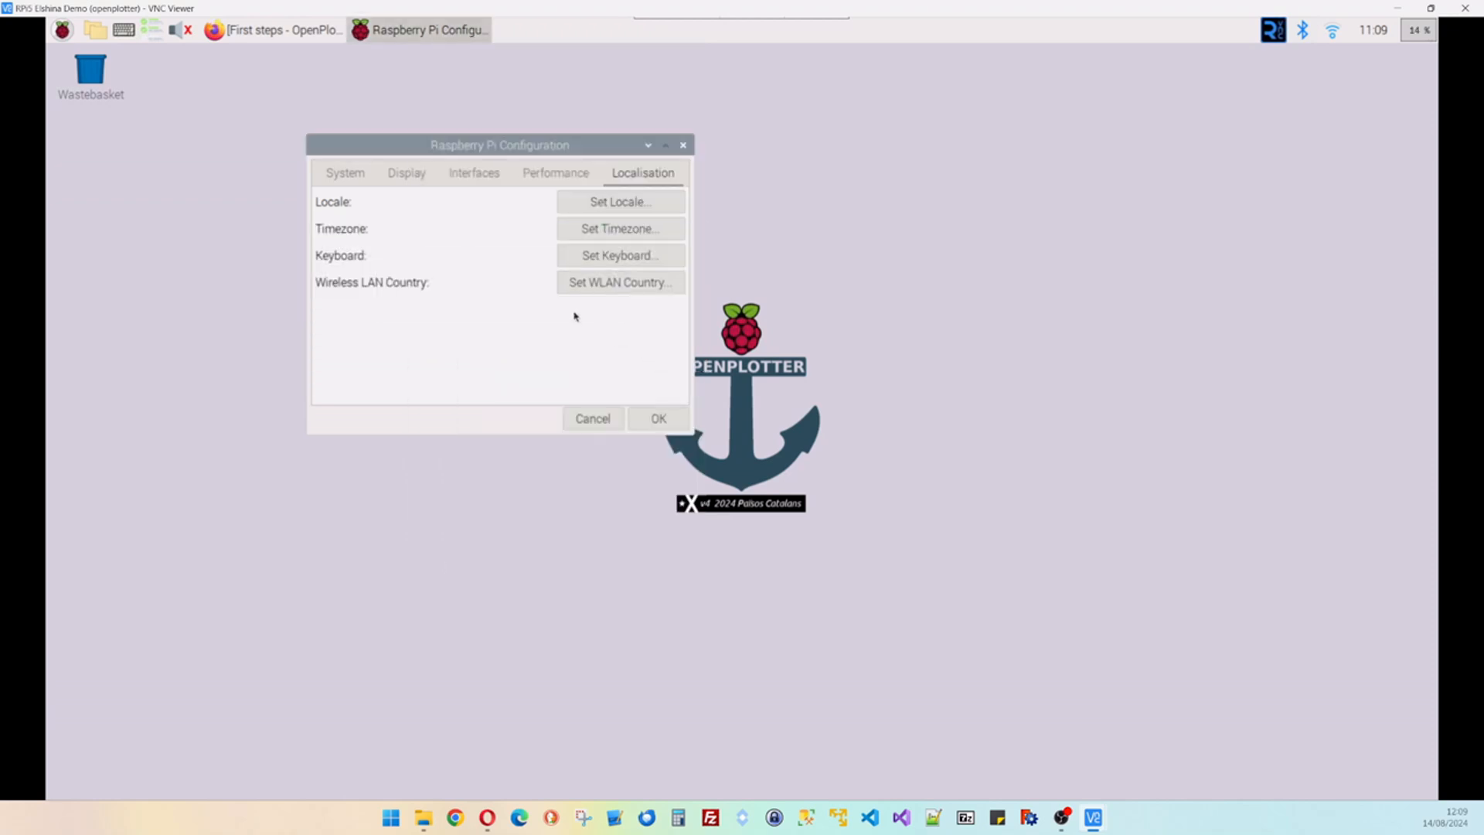
- Accept BE Belgium as the wireless LAN country, then apply the configuration and reboot the Raspberry Pi
click(624, 283)
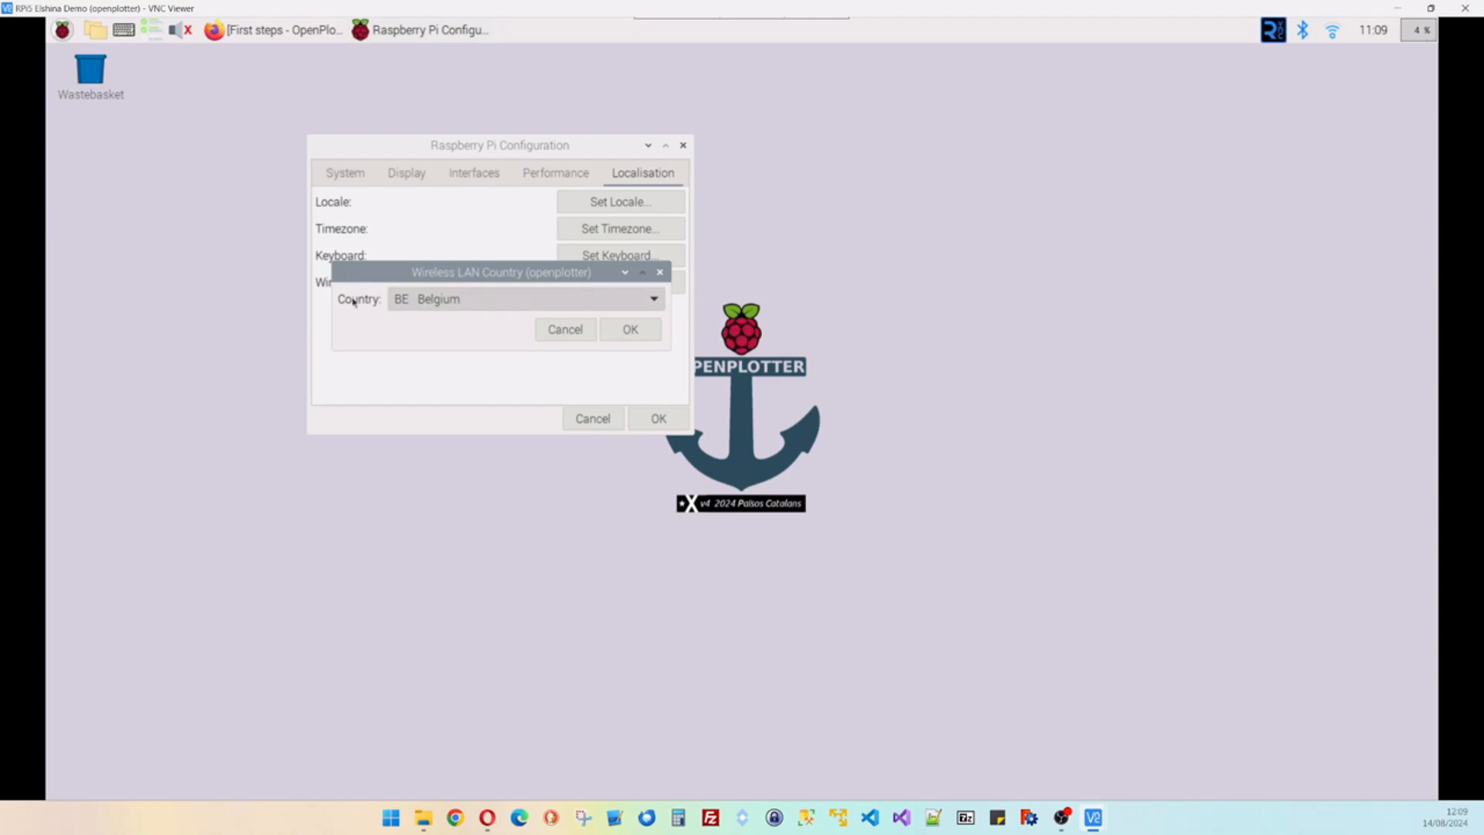
click(630, 330)
click(659, 420)
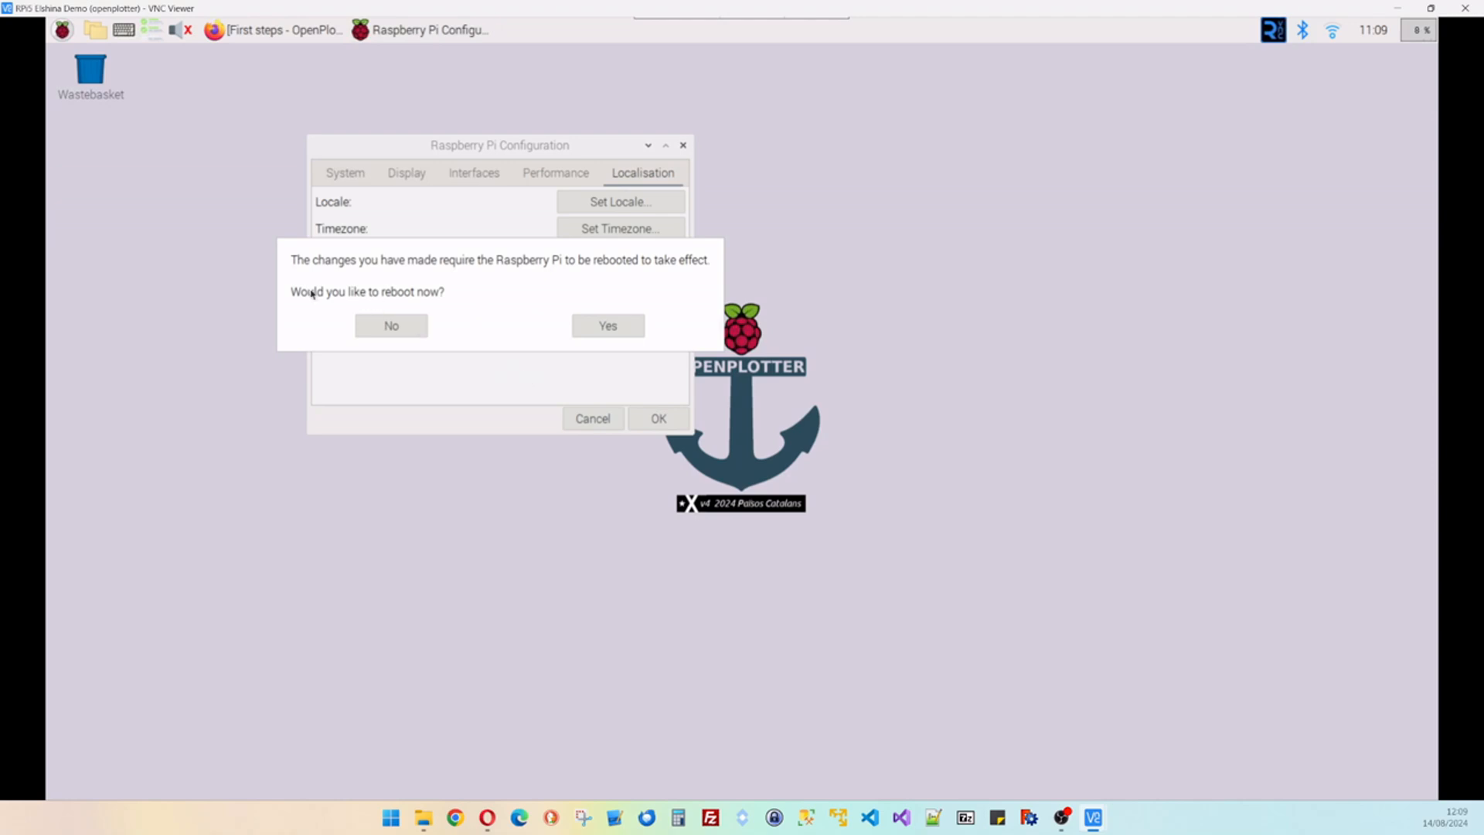
click(610, 328)
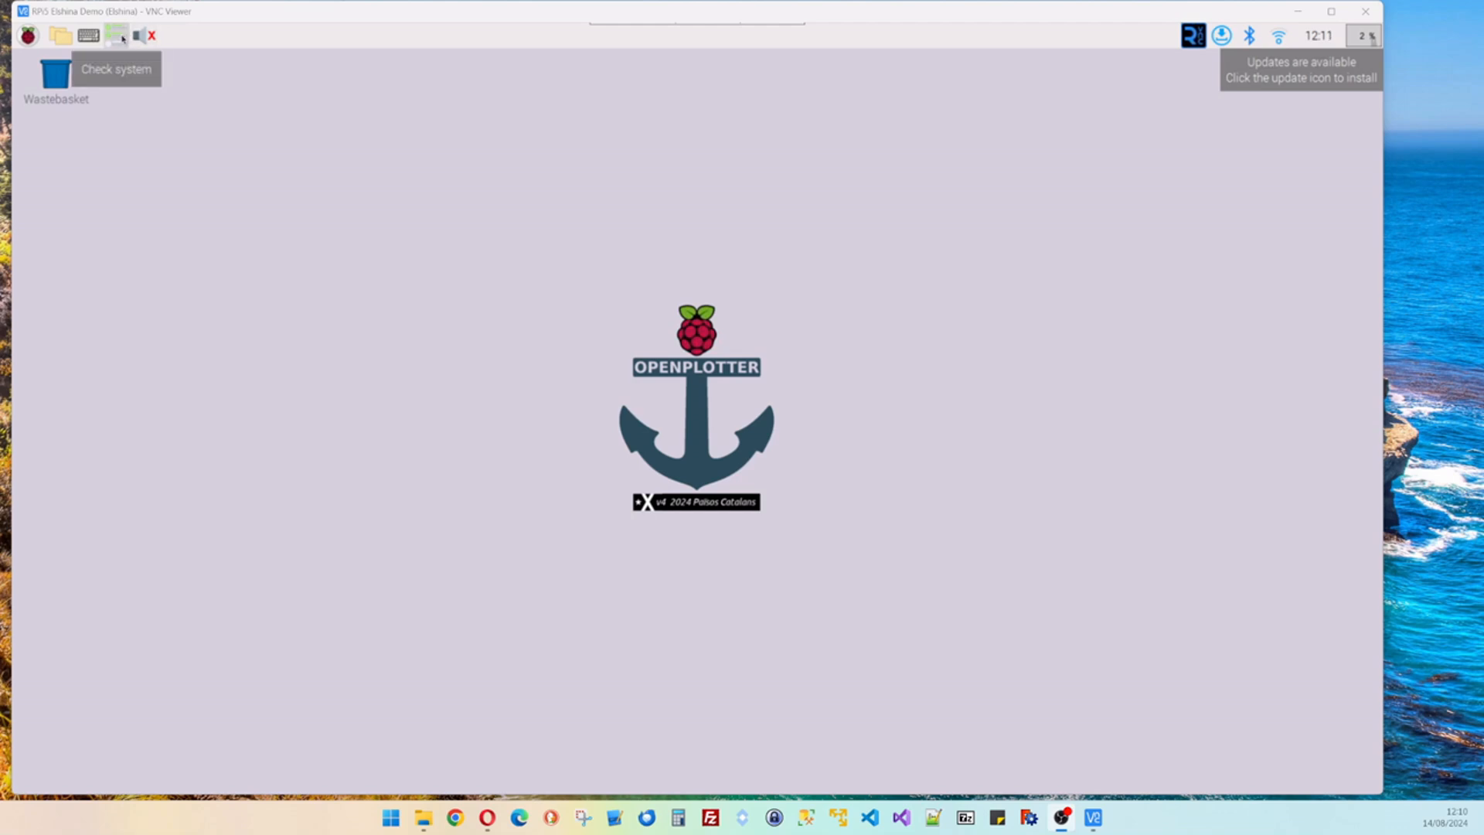
- Run the OpenPlotter system check, review its report for warnings, and close it
click(27, 36)
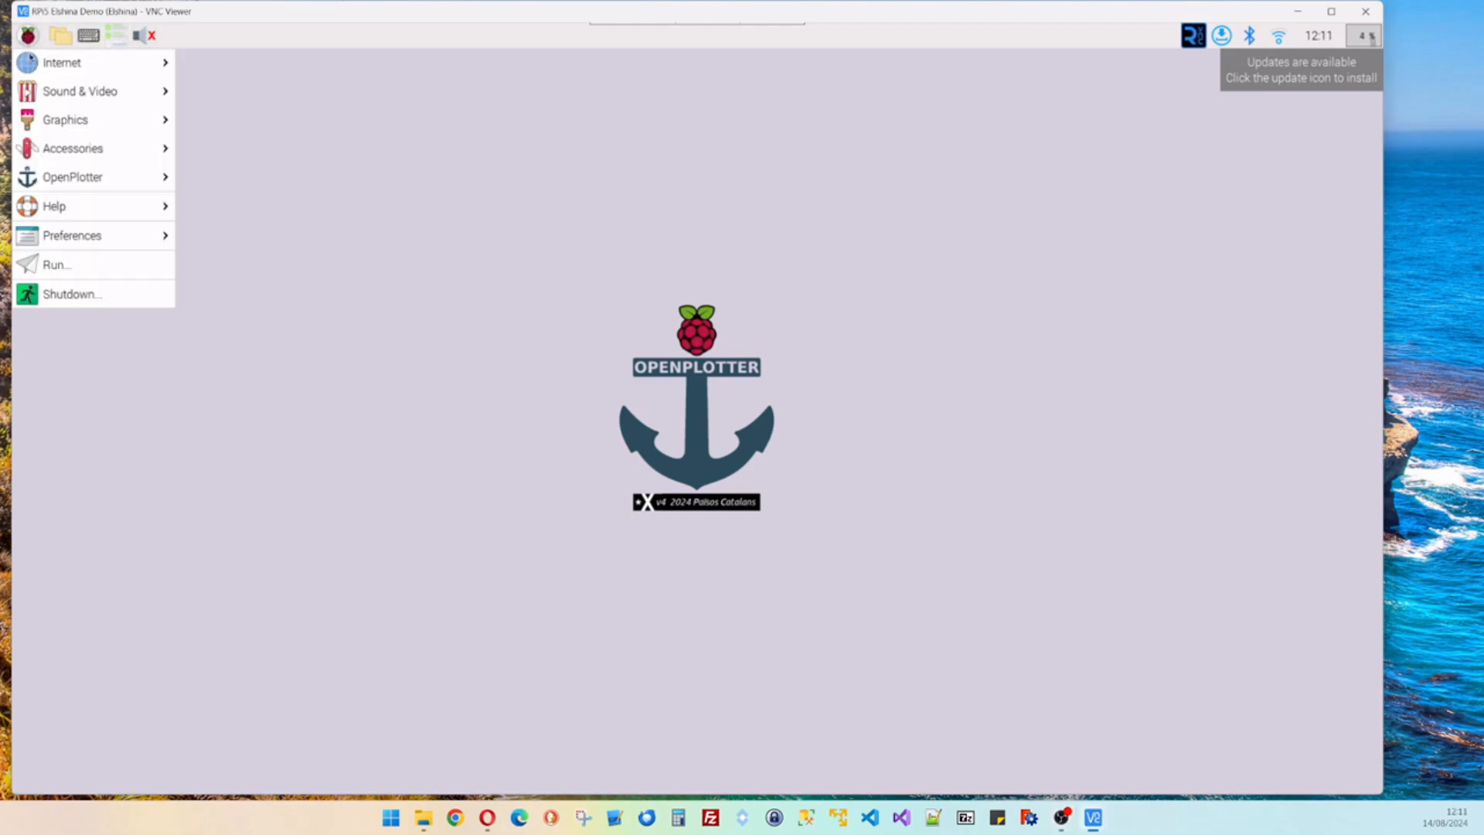
mouse_move(72, 242)
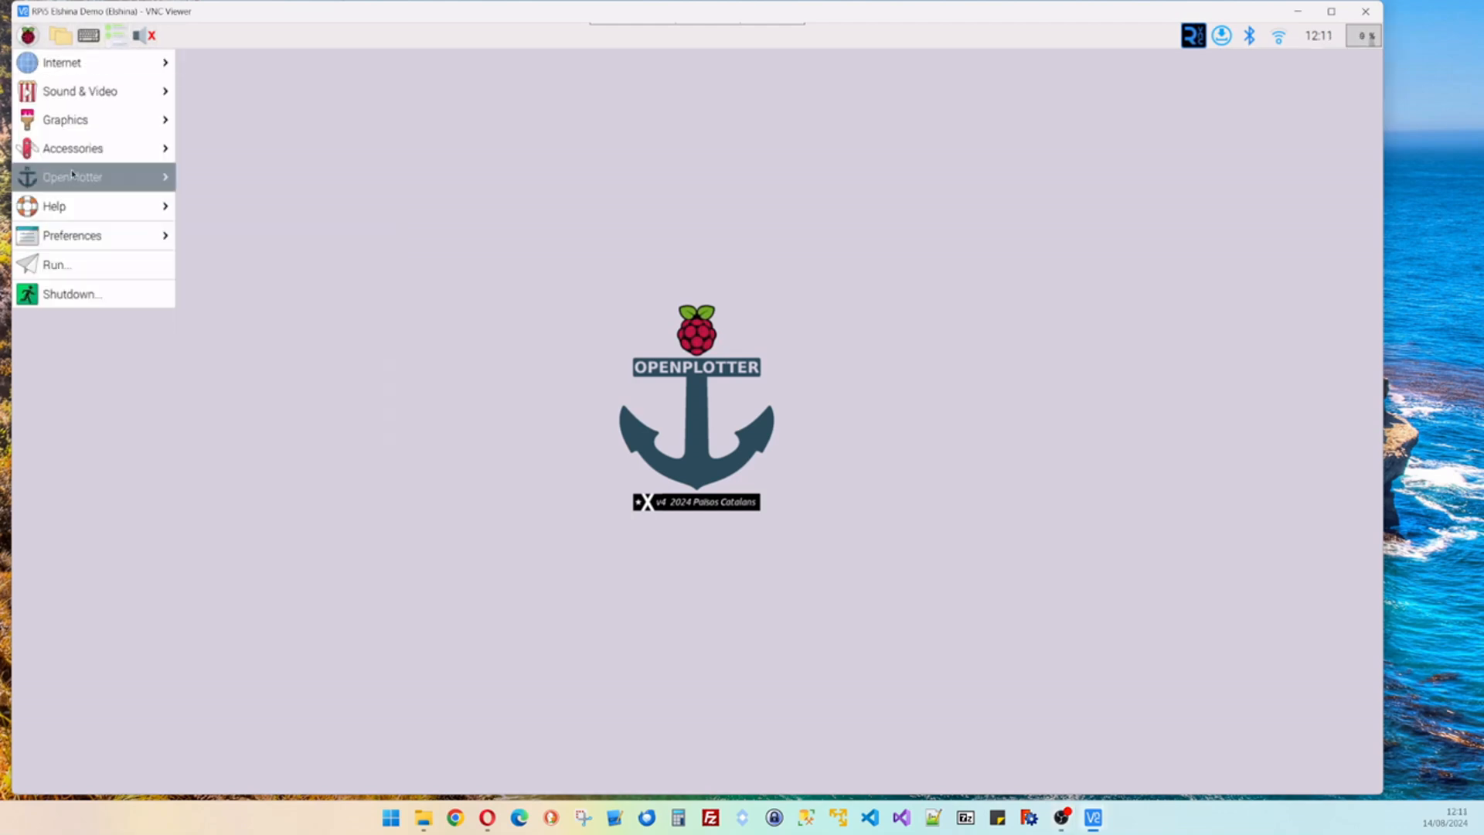
mouse_move(75, 176)
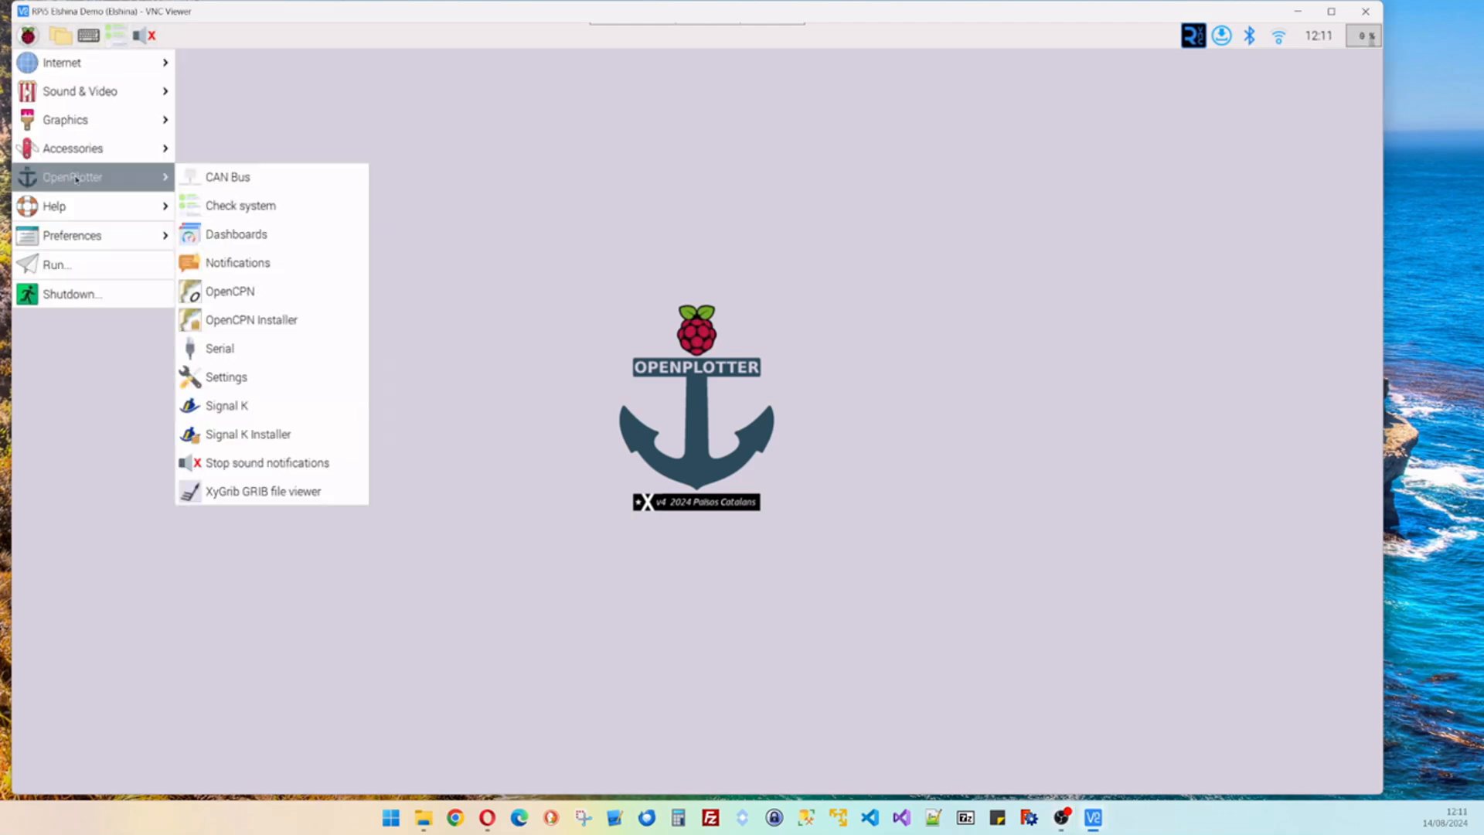
click(249, 210)
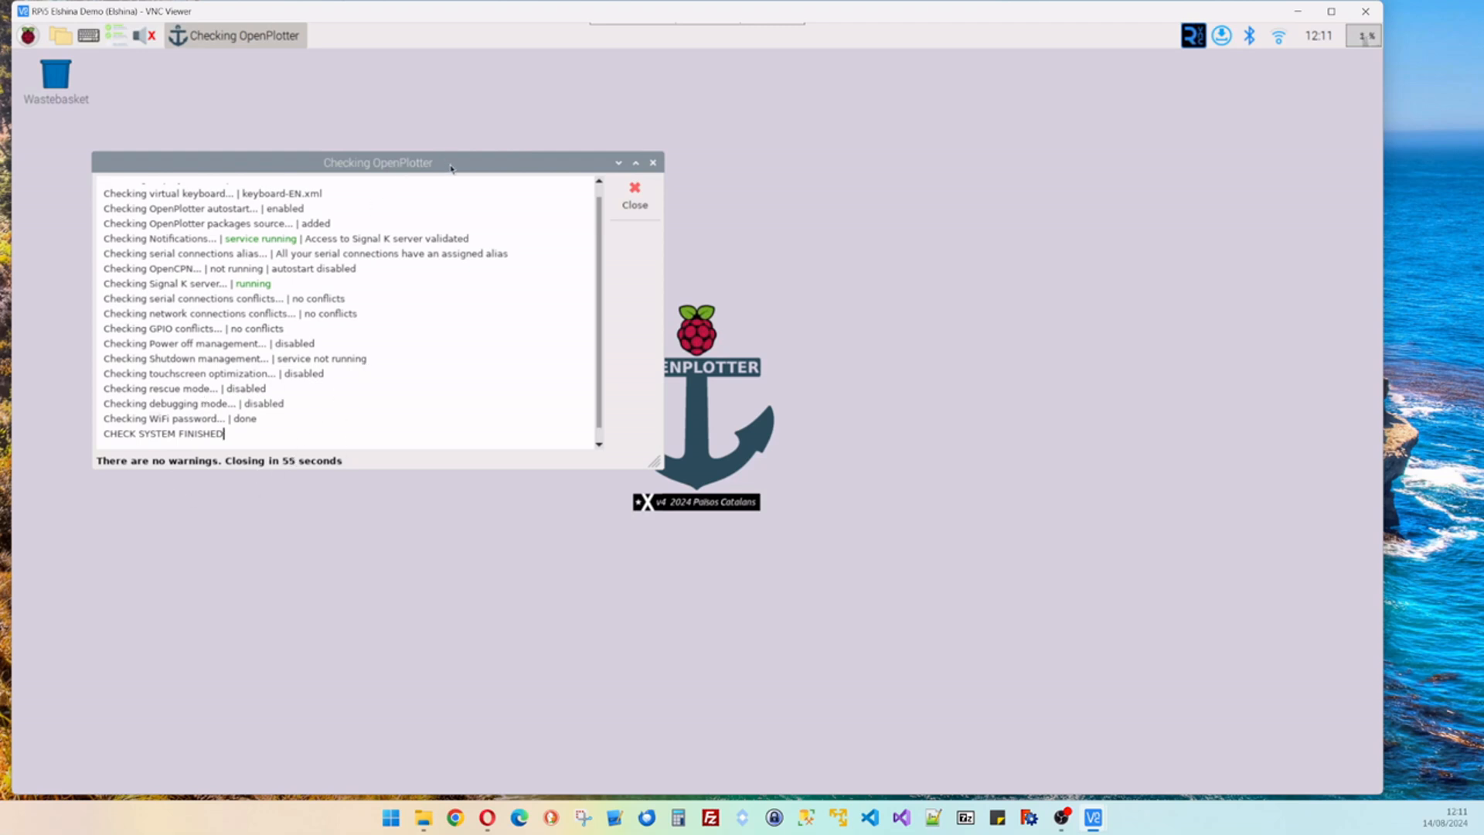
drag(469, 167, 501, 160)
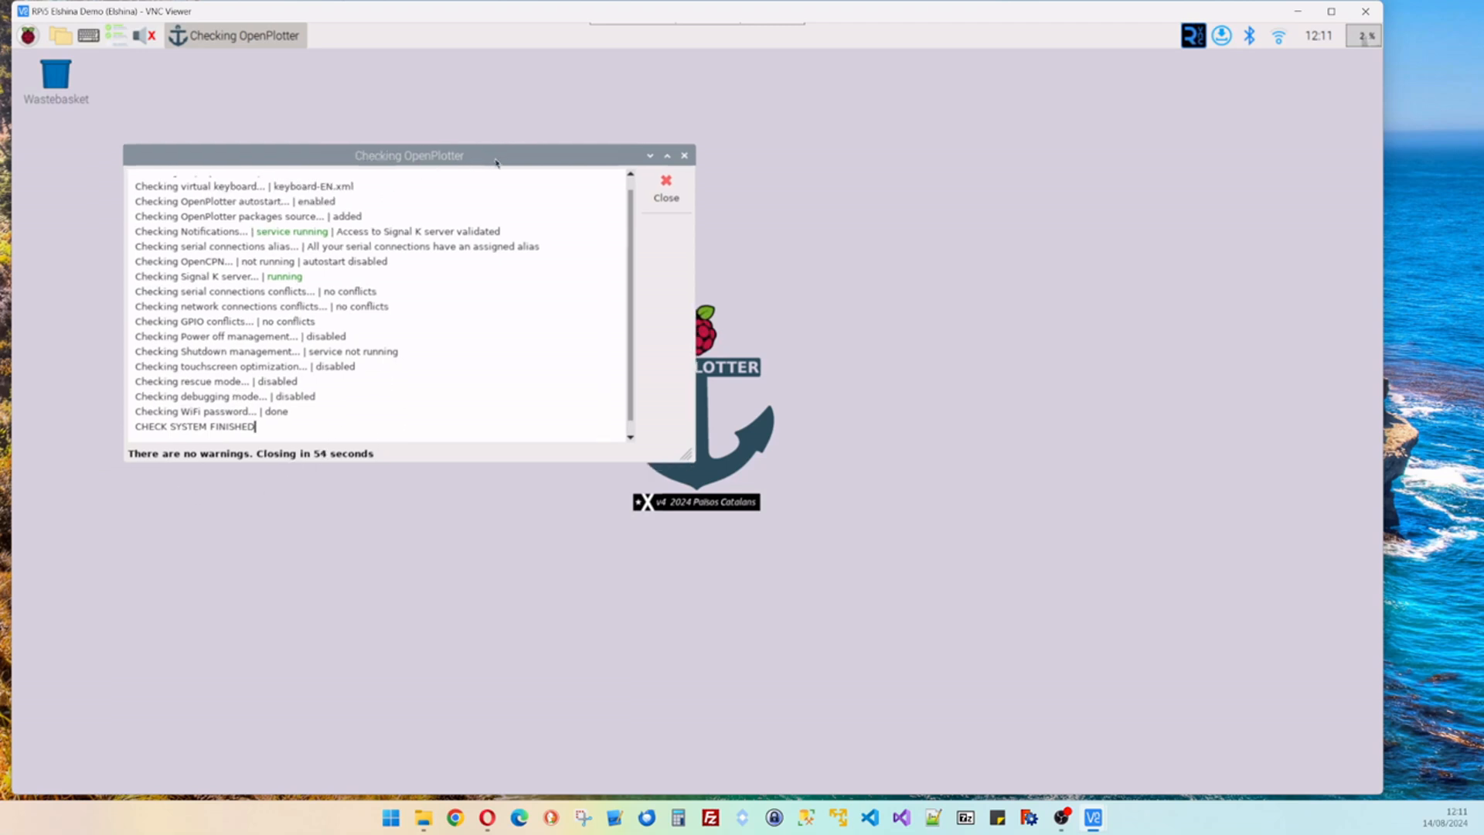
click(666, 190)
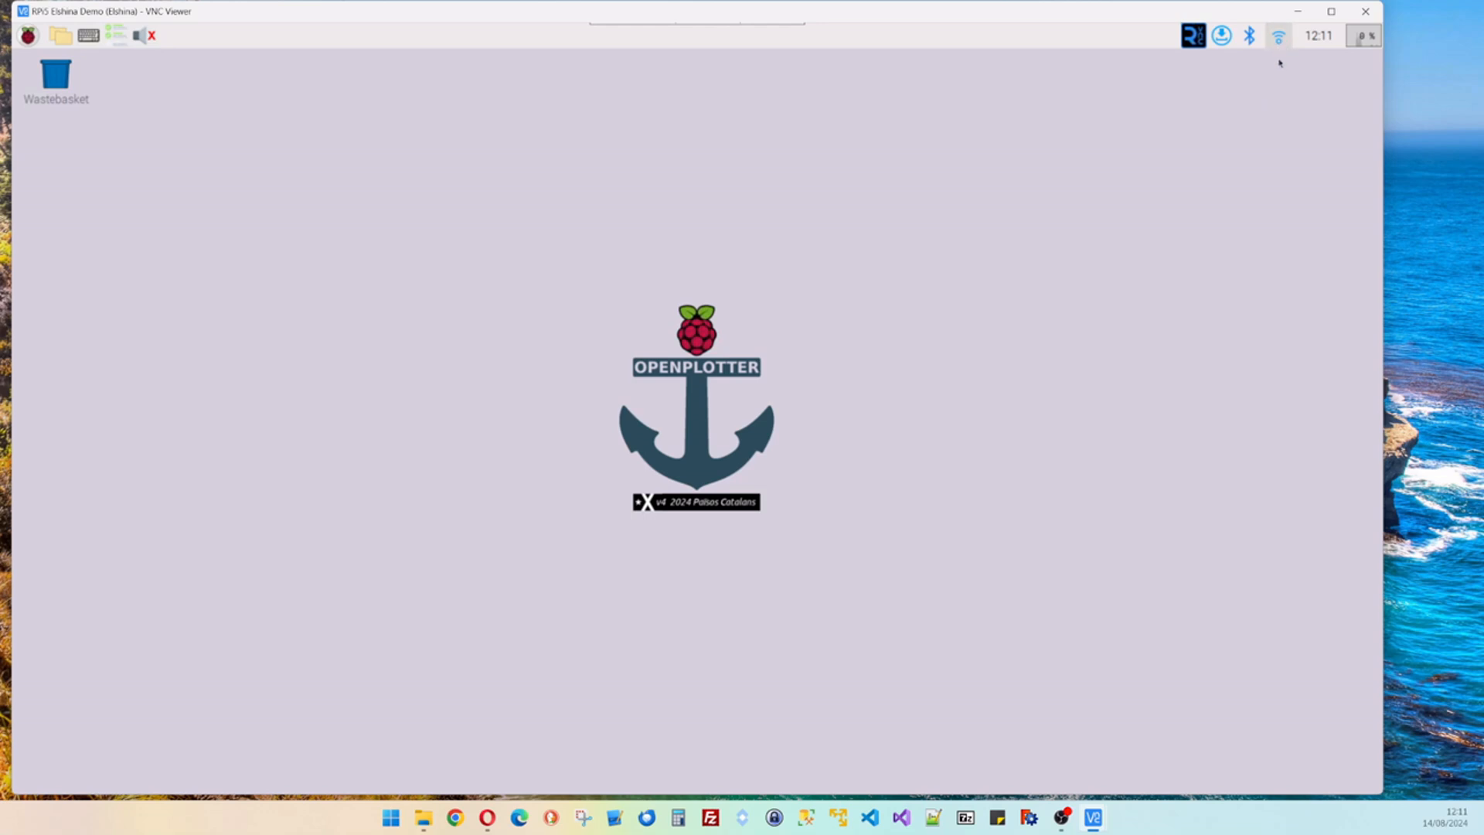
mouse_move(1281, 43)
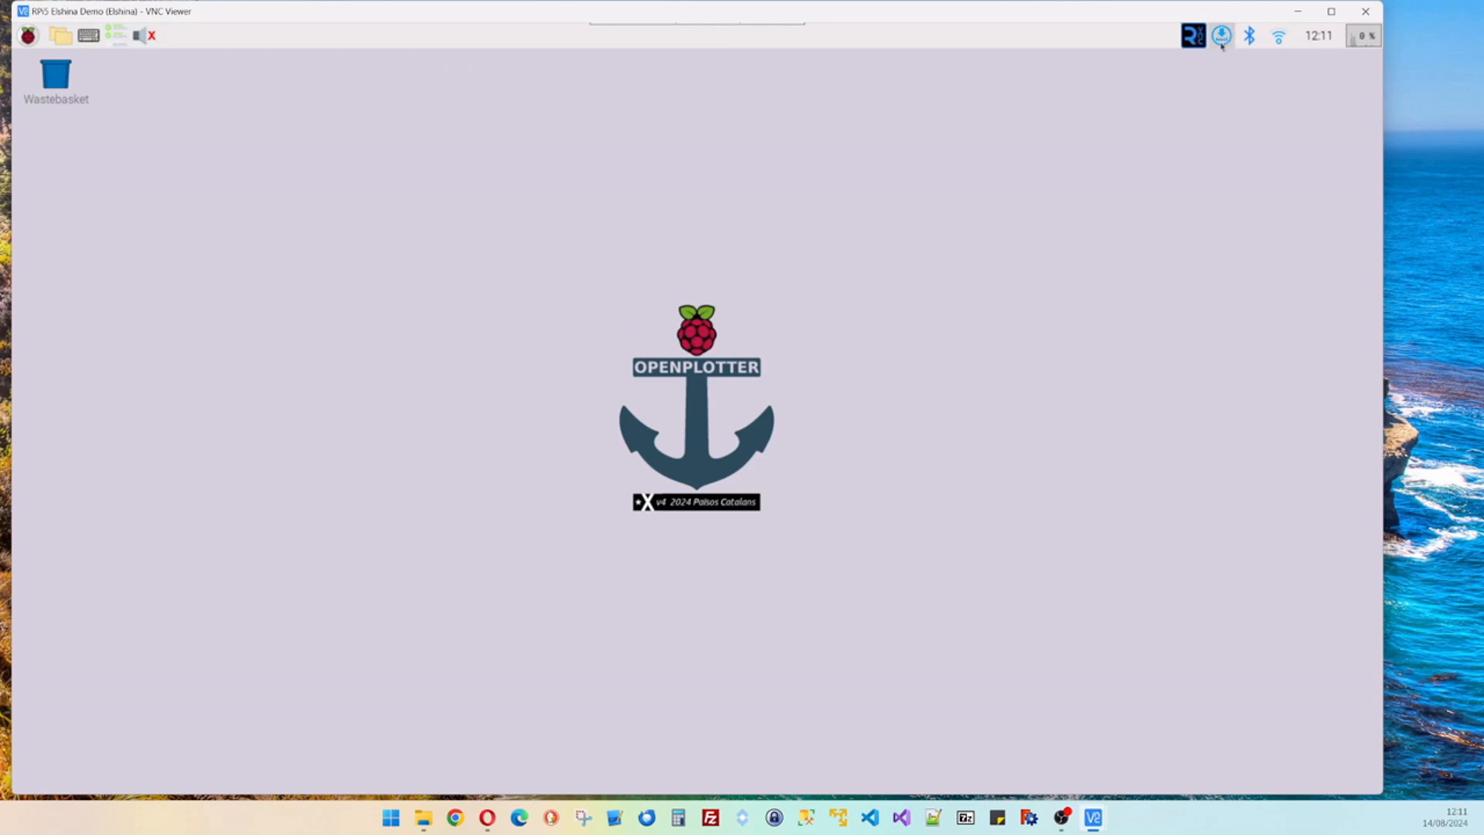
- Review the list of available system package updates, install them all, and dismiss the completion notice
mouse_move(1224, 42)
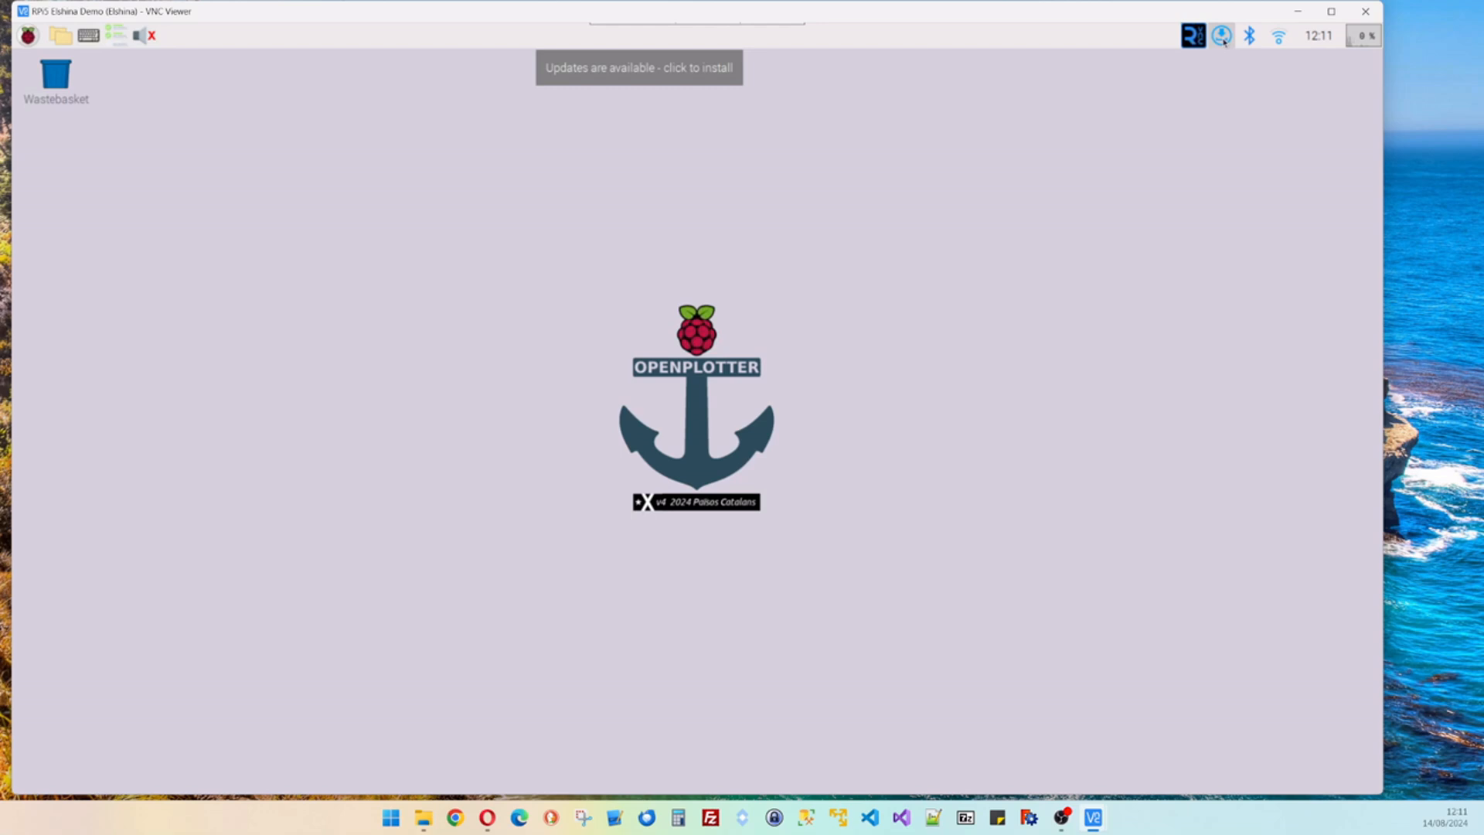
click(1222, 37)
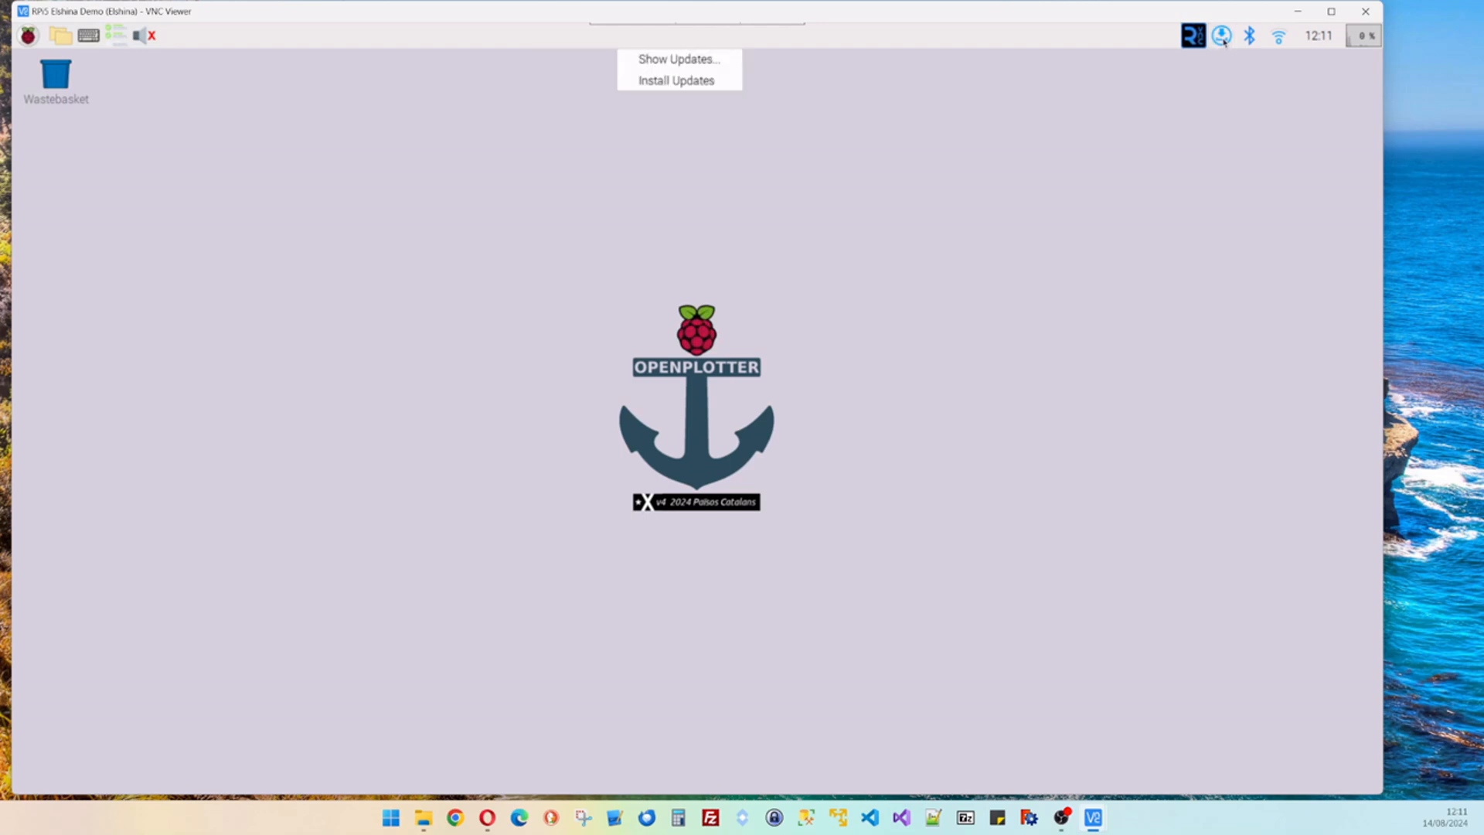
click(670, 61)
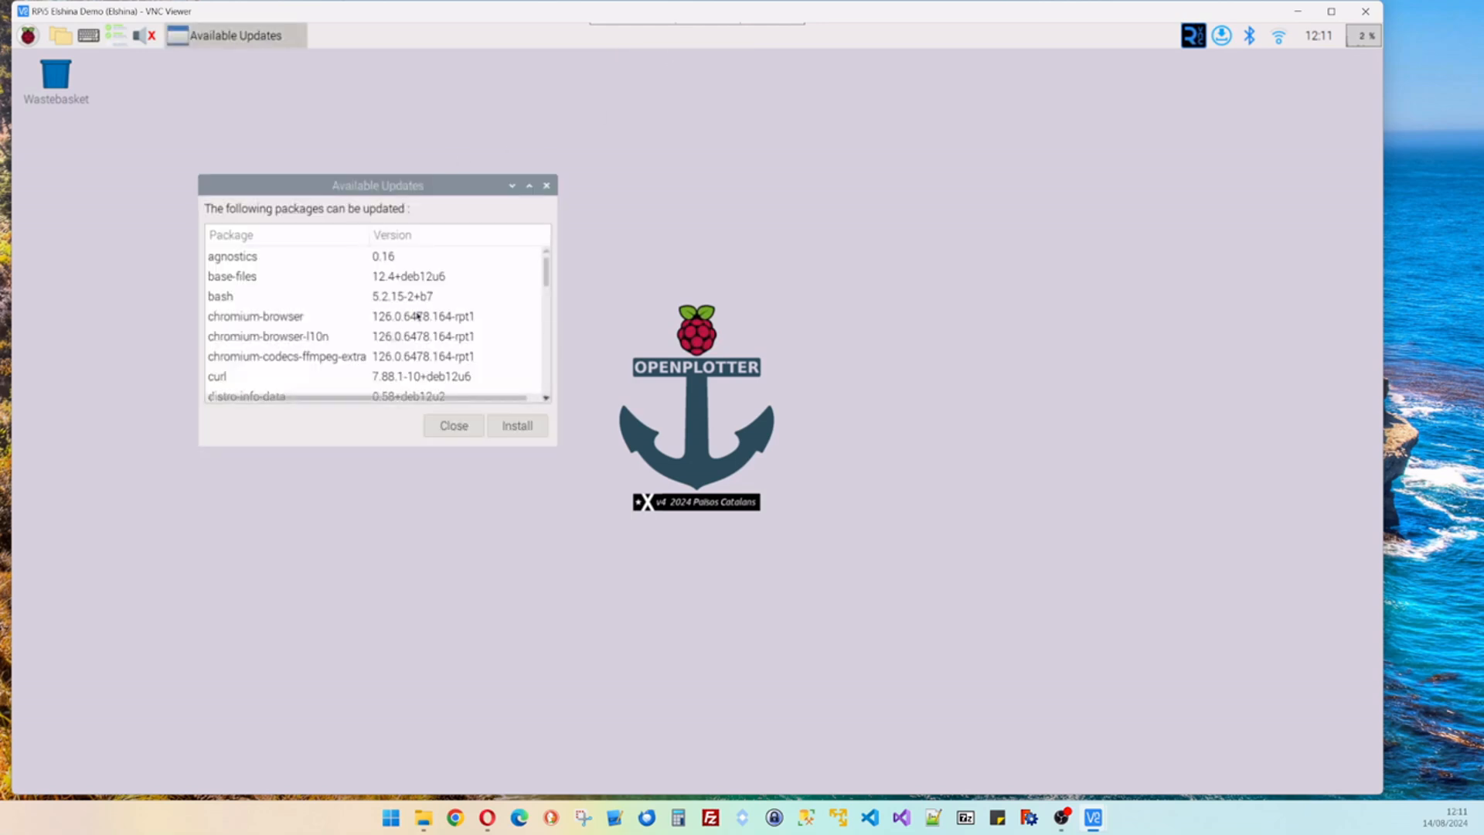
scroll(431, 323, down, 3)
scroll(402, 328, down, 10)
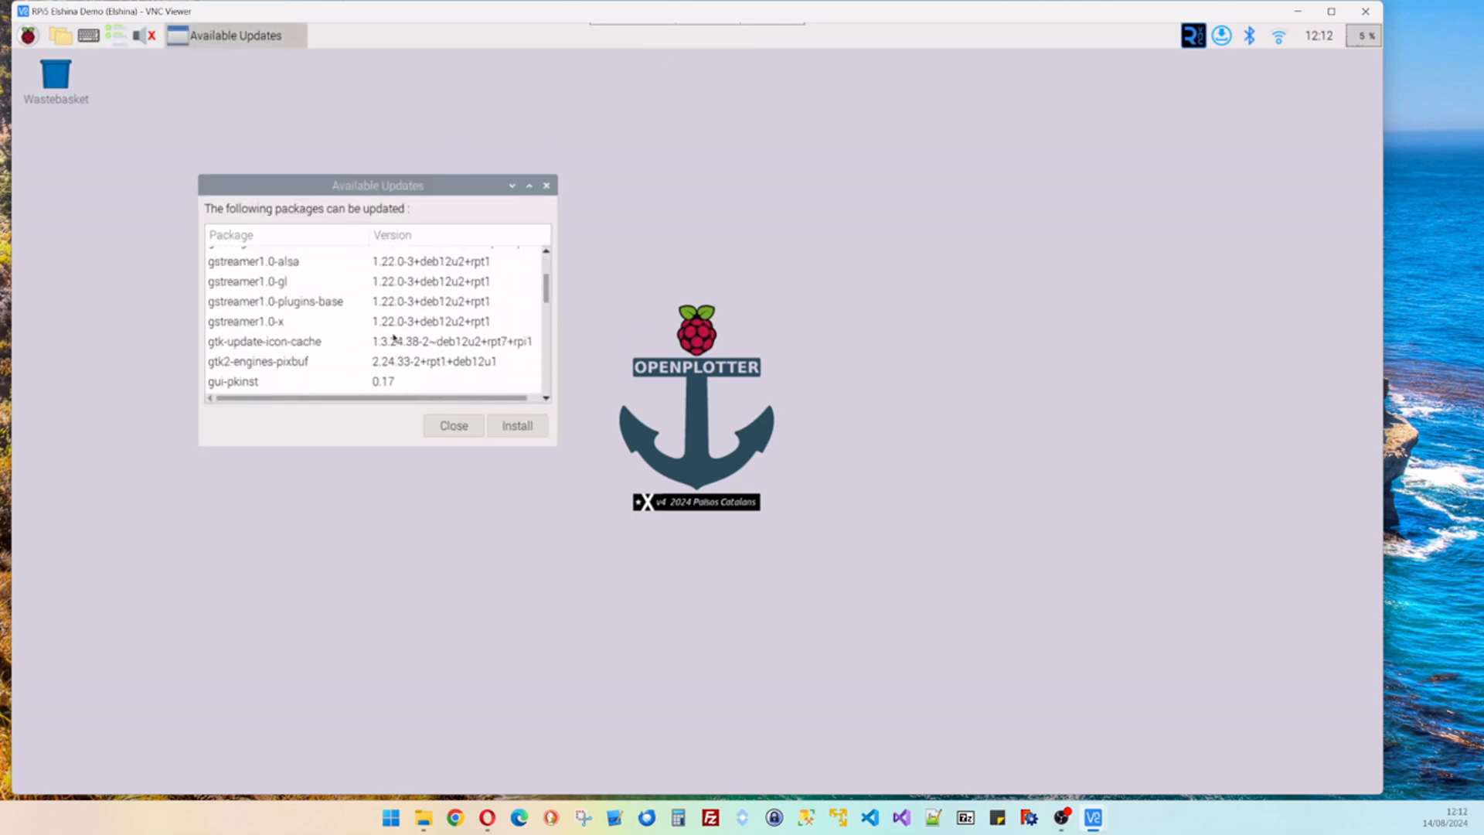
scroll(396, 338, up, 12)
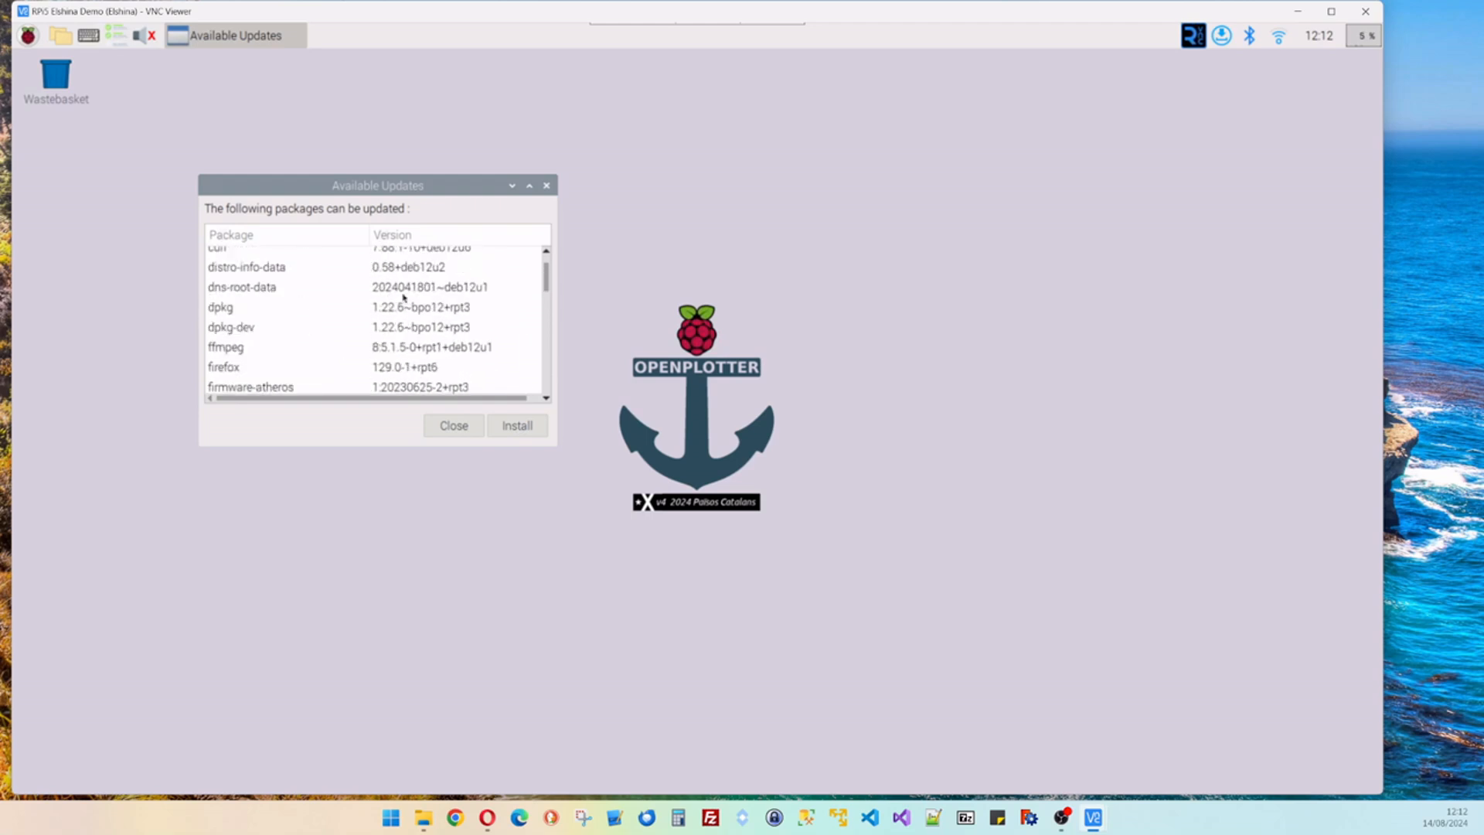
drag(450, 191, 513, 167)
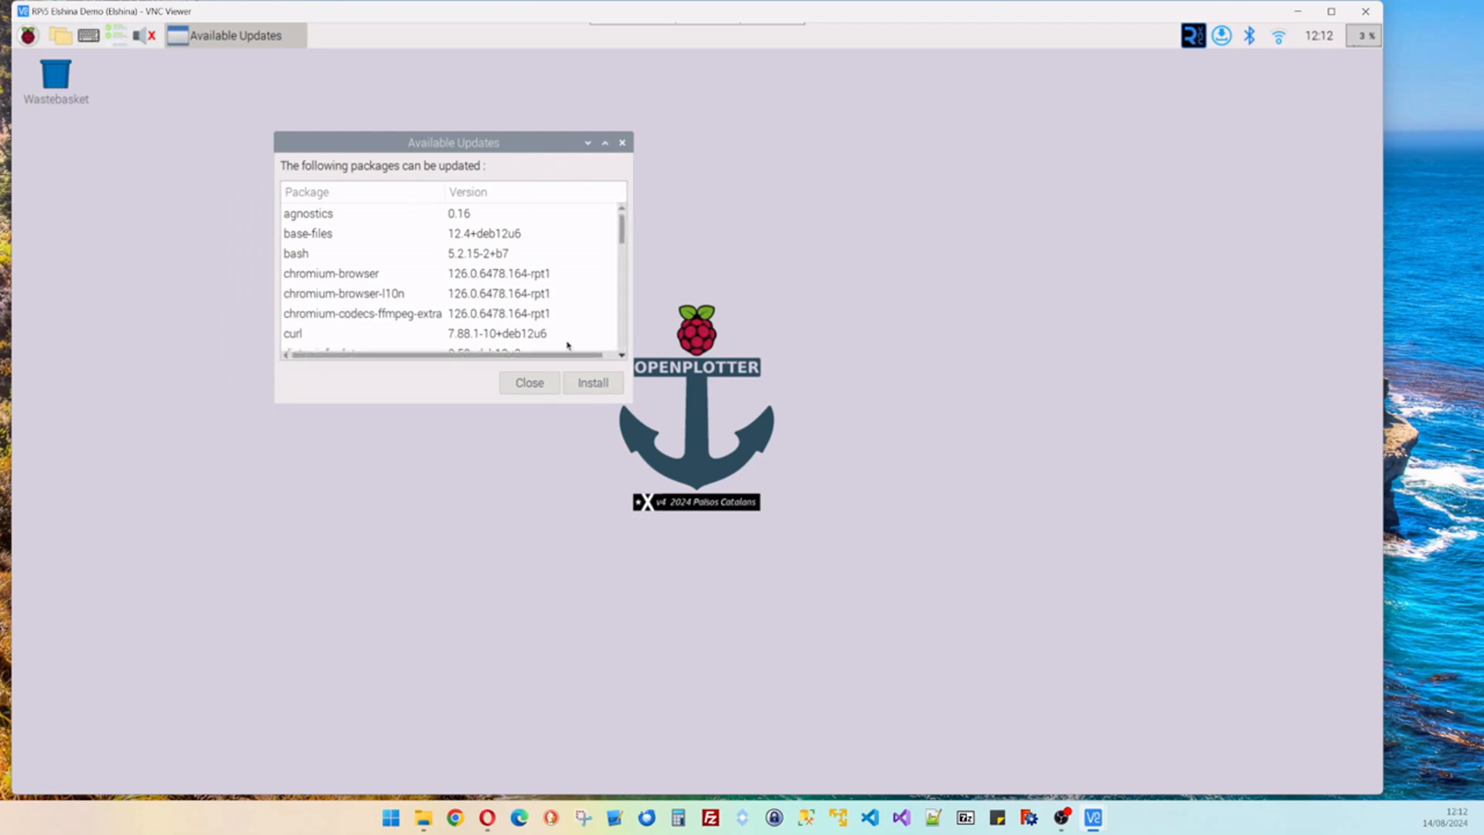
click(592, 382)
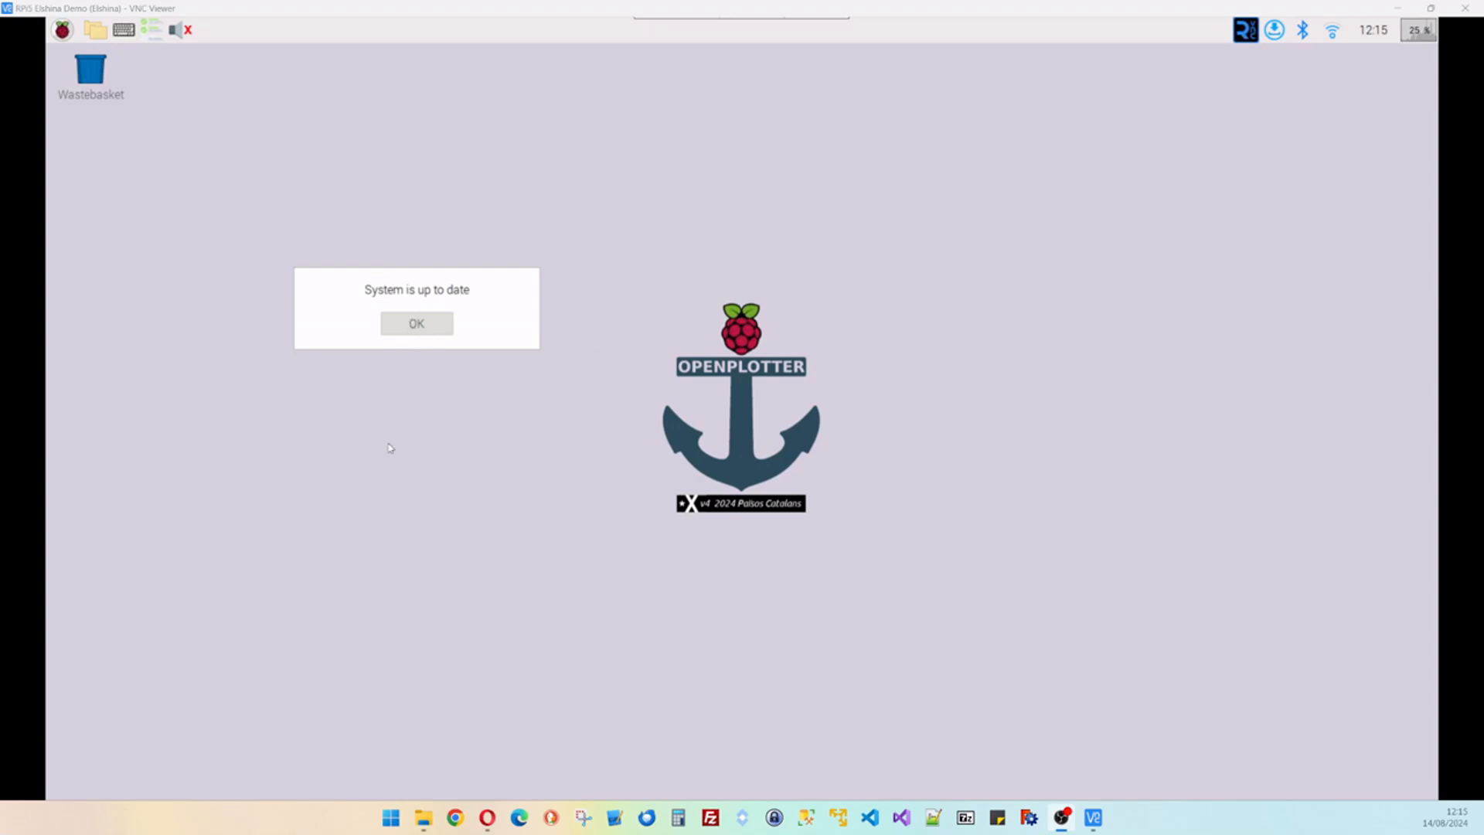
click(423, 324)
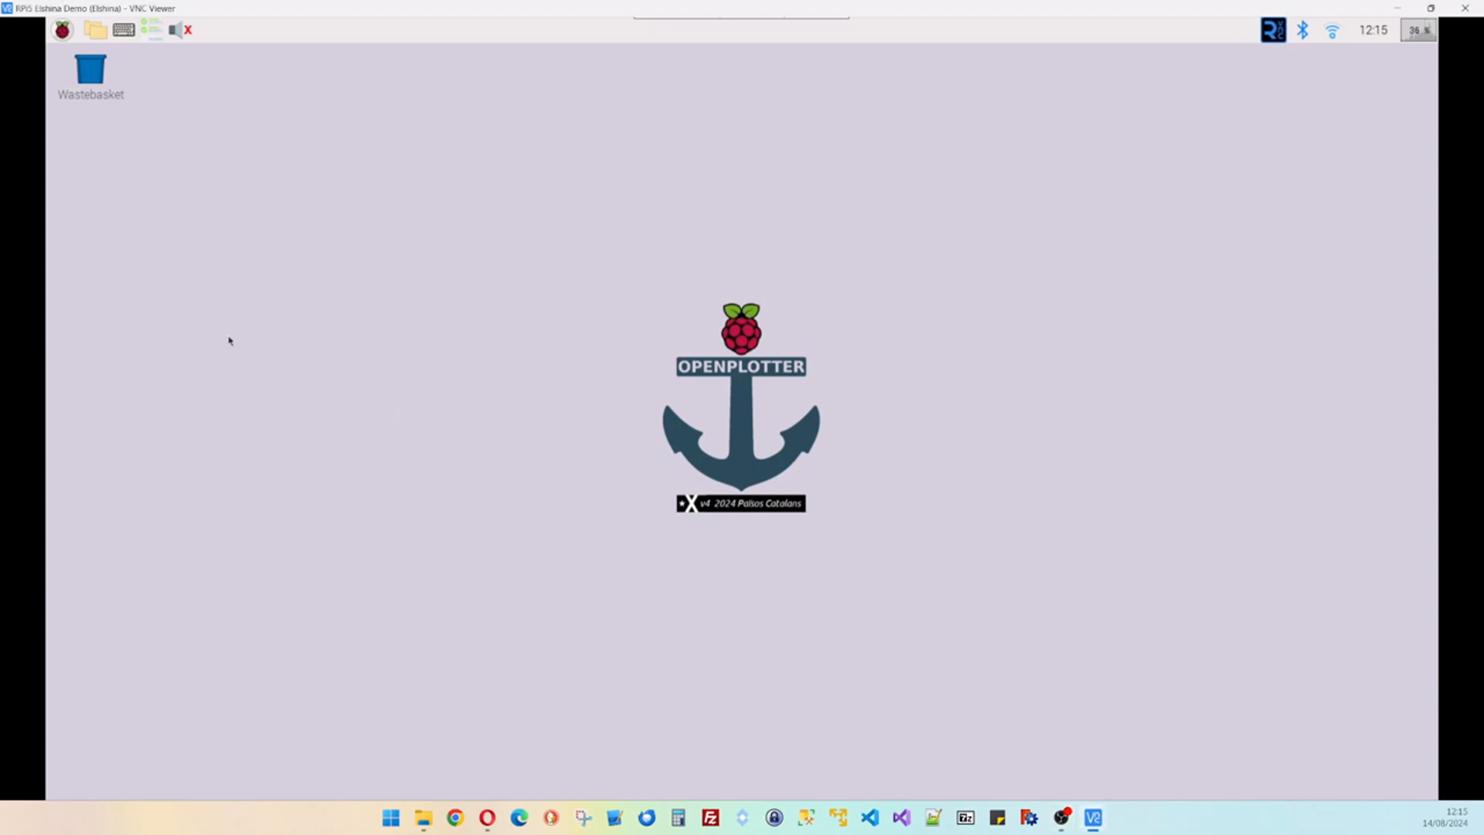
- Open the OpenPlotter Settings in an enlarged window and refresh the installed and candidate versions of the apps
key(alt+Tab)
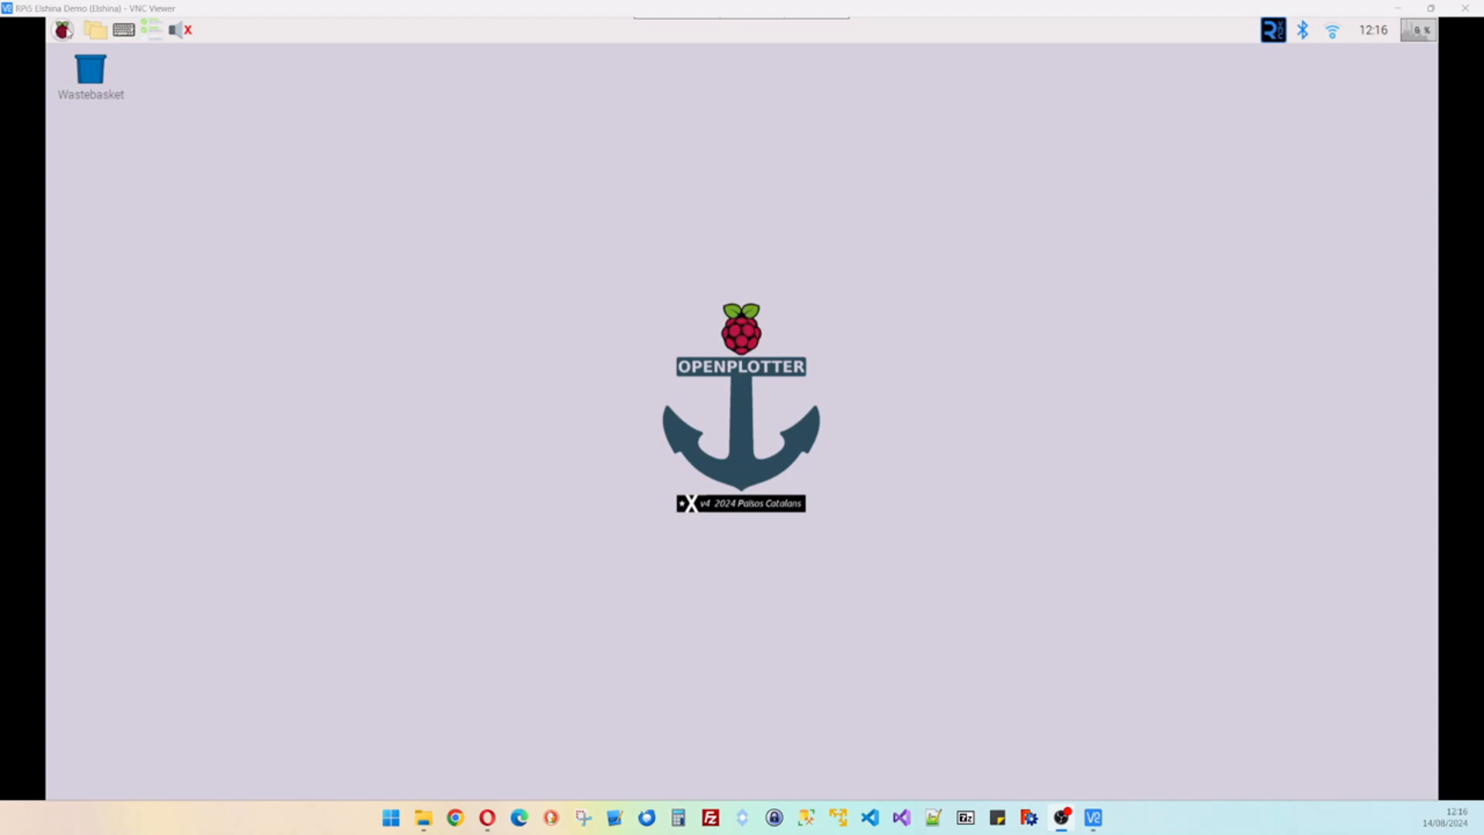
click(65, 30)
mouse_move(89, 178)
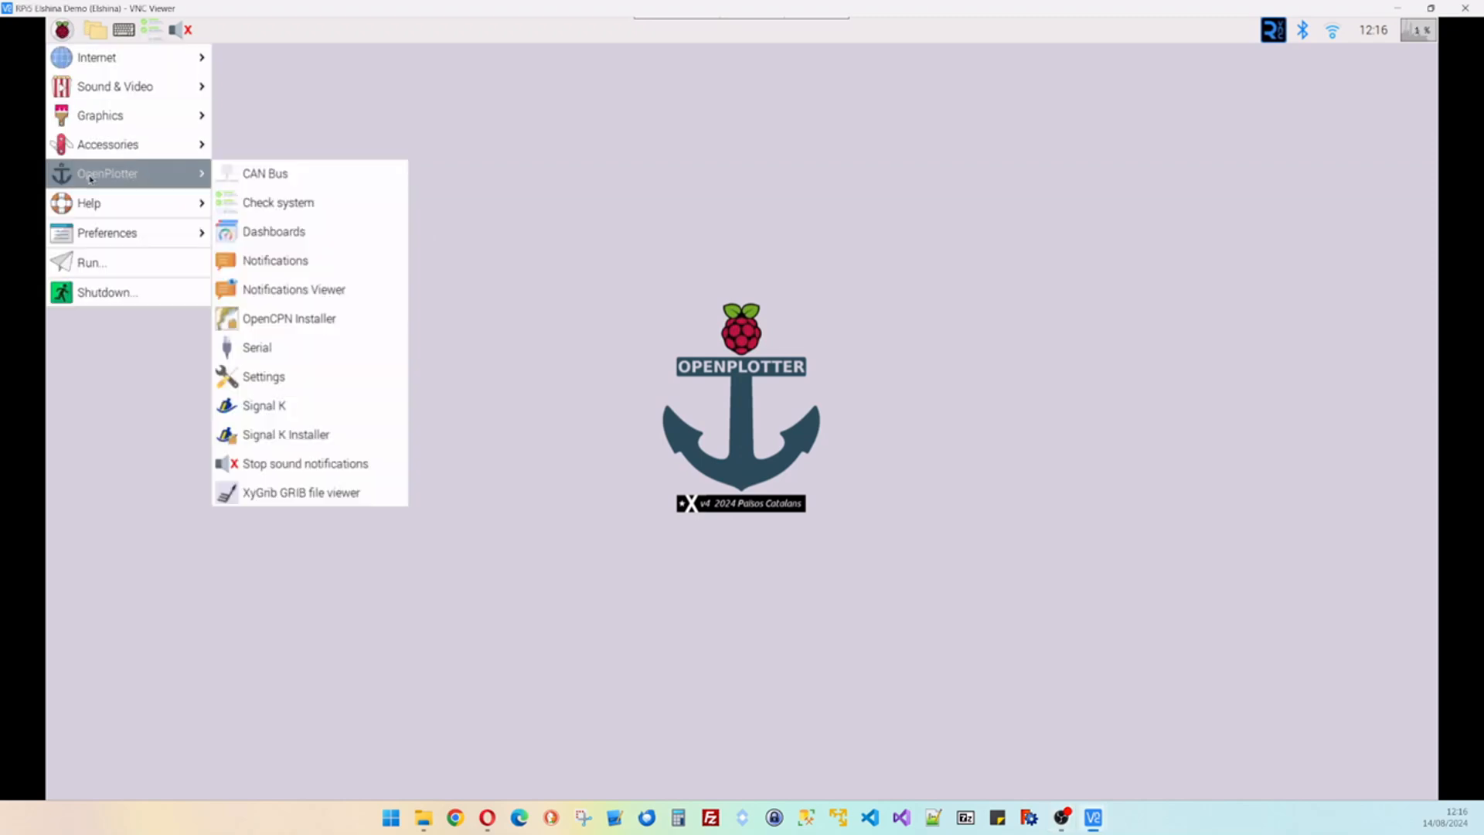
click(265, 379)
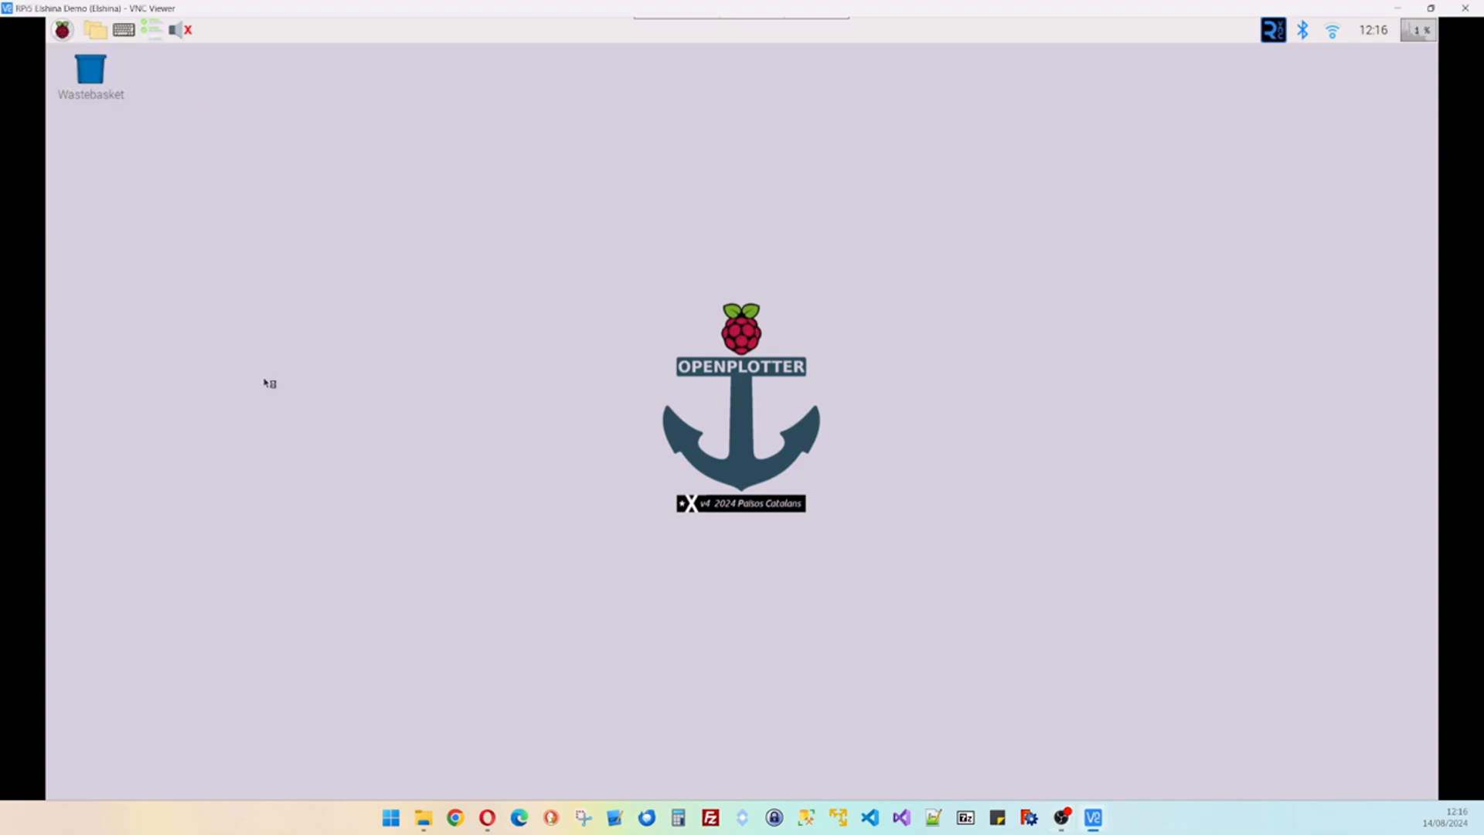
drag(550, 167, 599, 139)
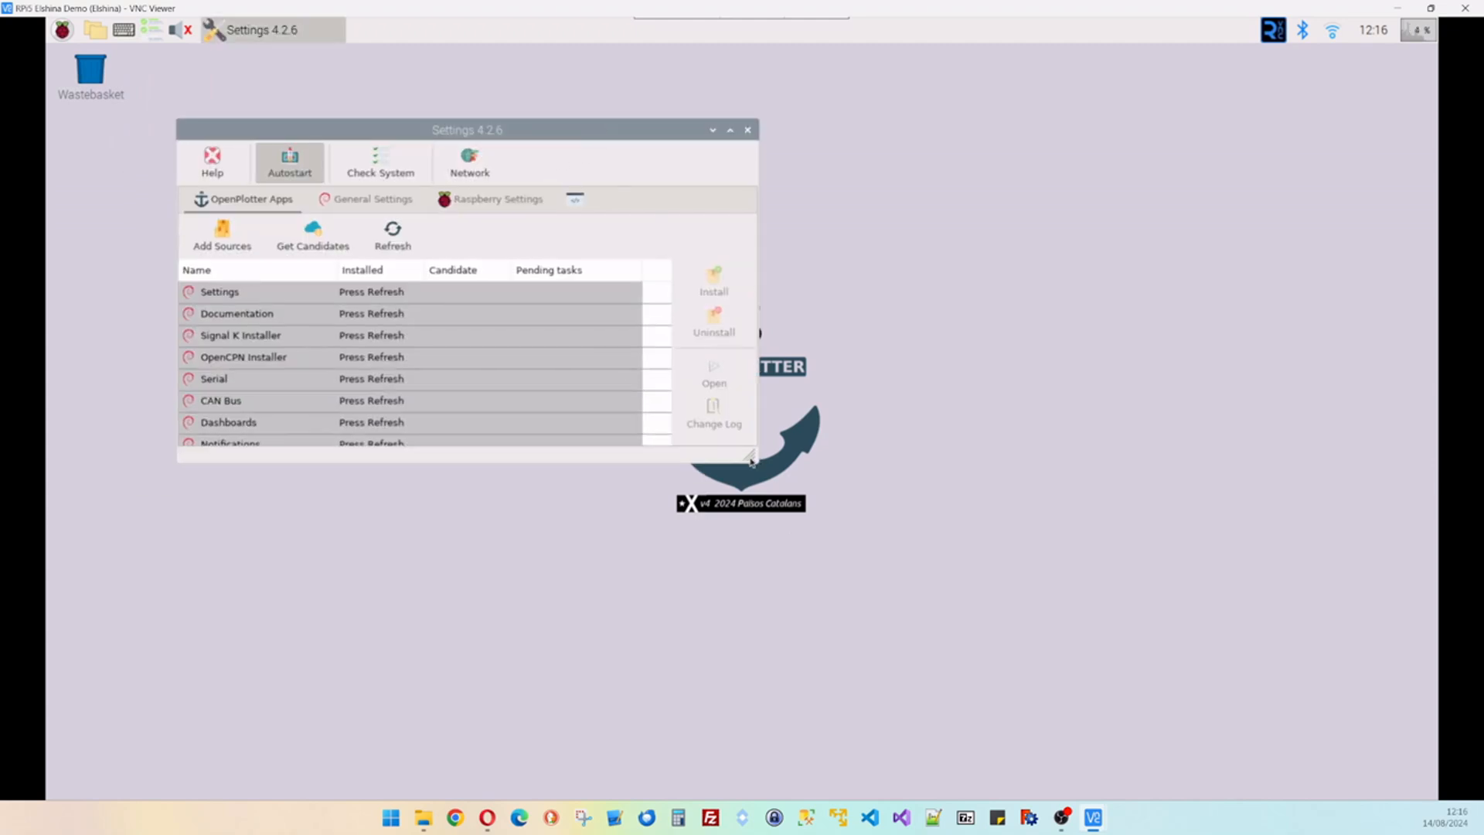
drag(752, 455, 1047, 658)
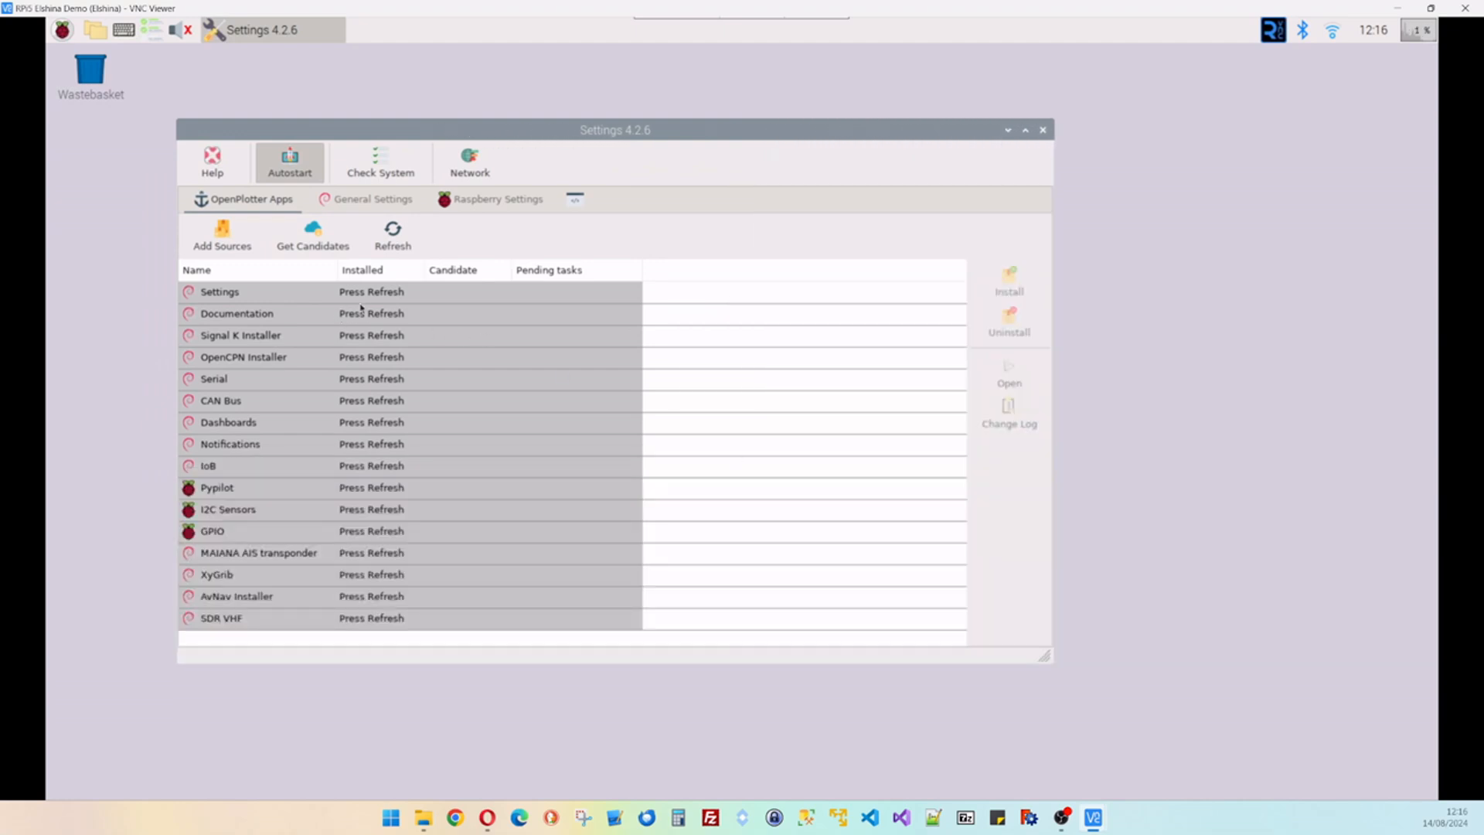
click(399, 235)
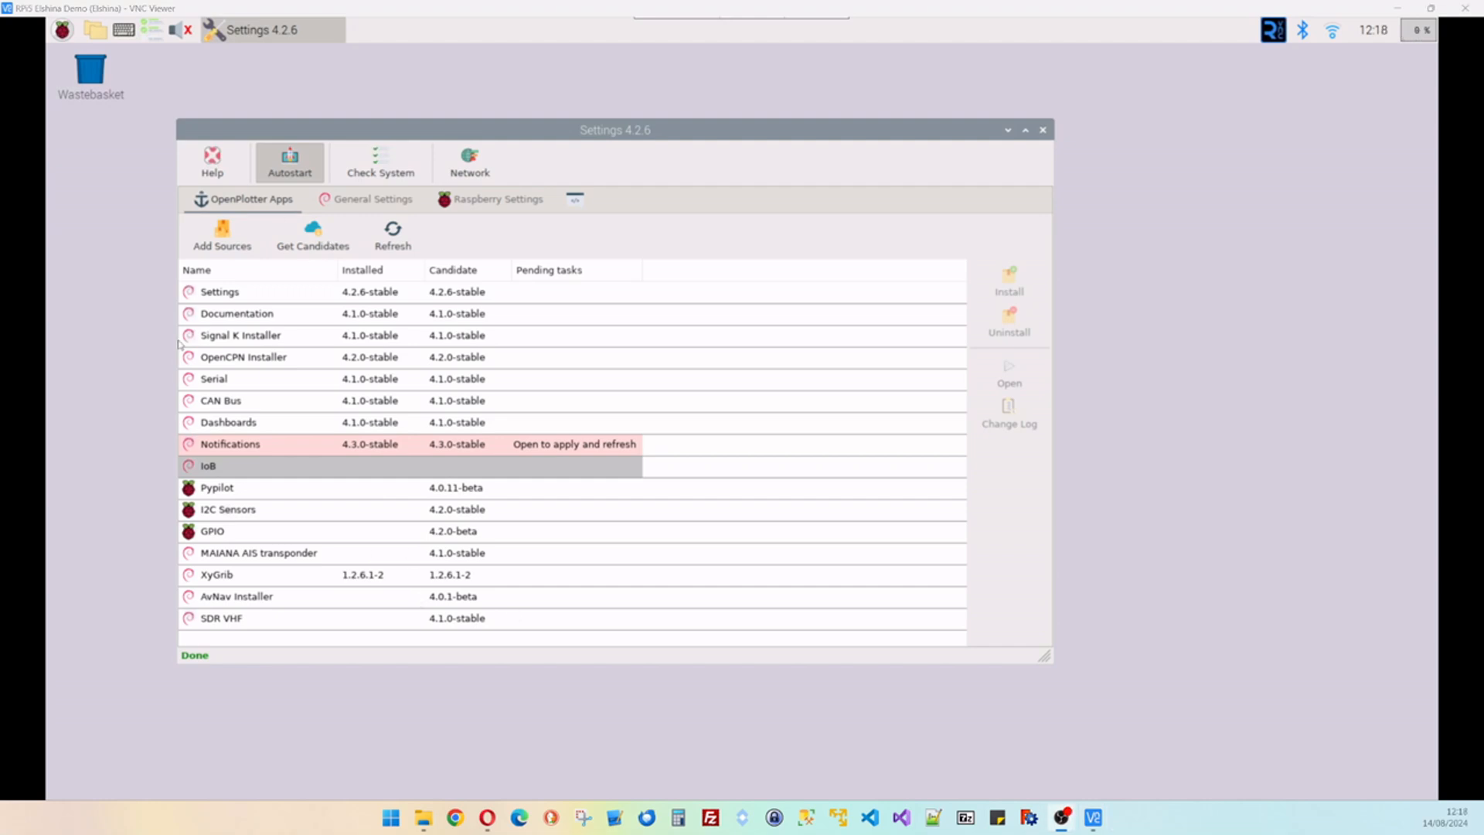
click(316, 243)
- Open the Notifications app to run its pending post-installation actions, and refresh the OpenPlotter apps list
click(322, 450)
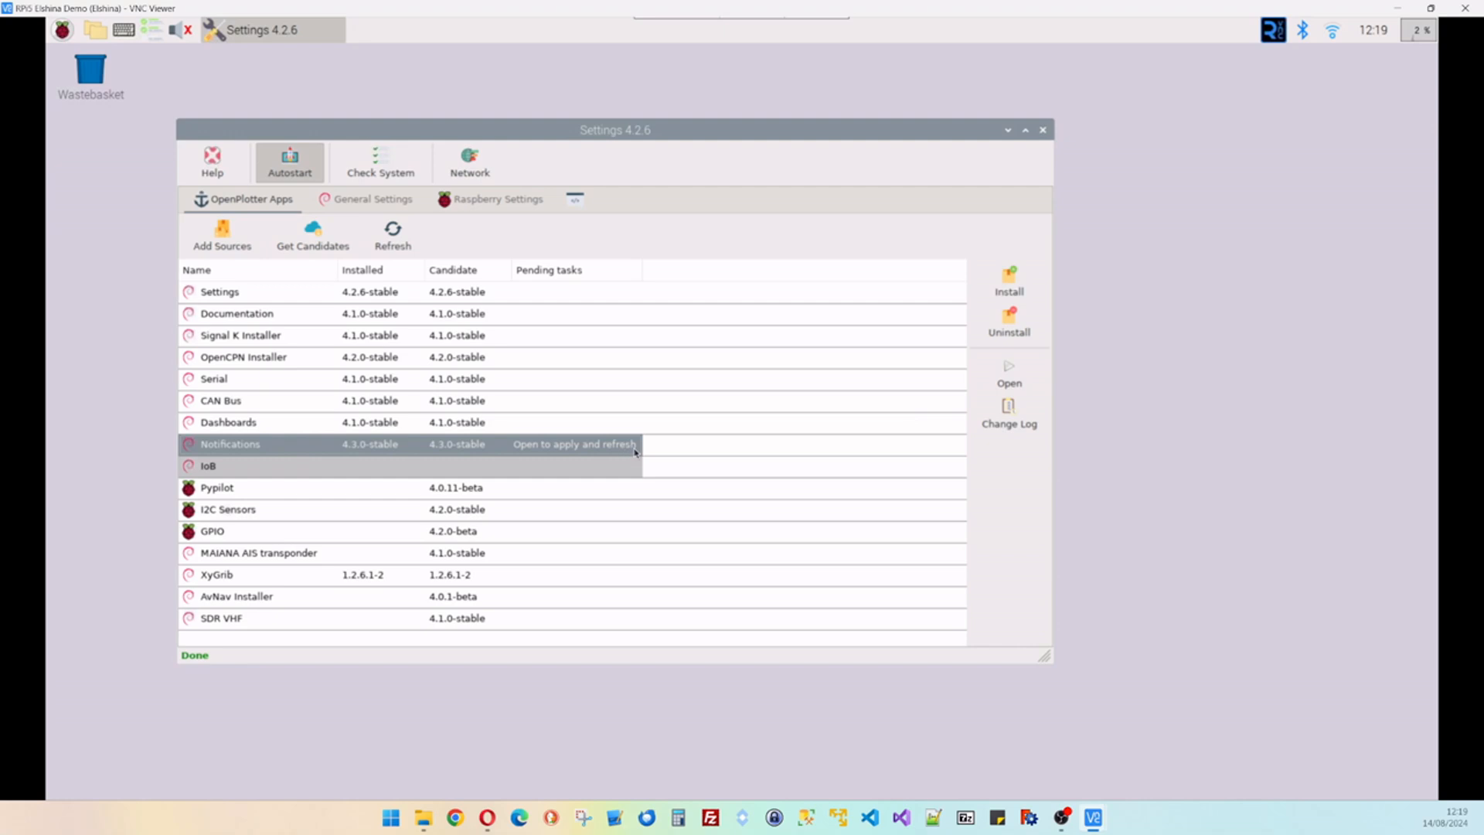
click(1030, 380)
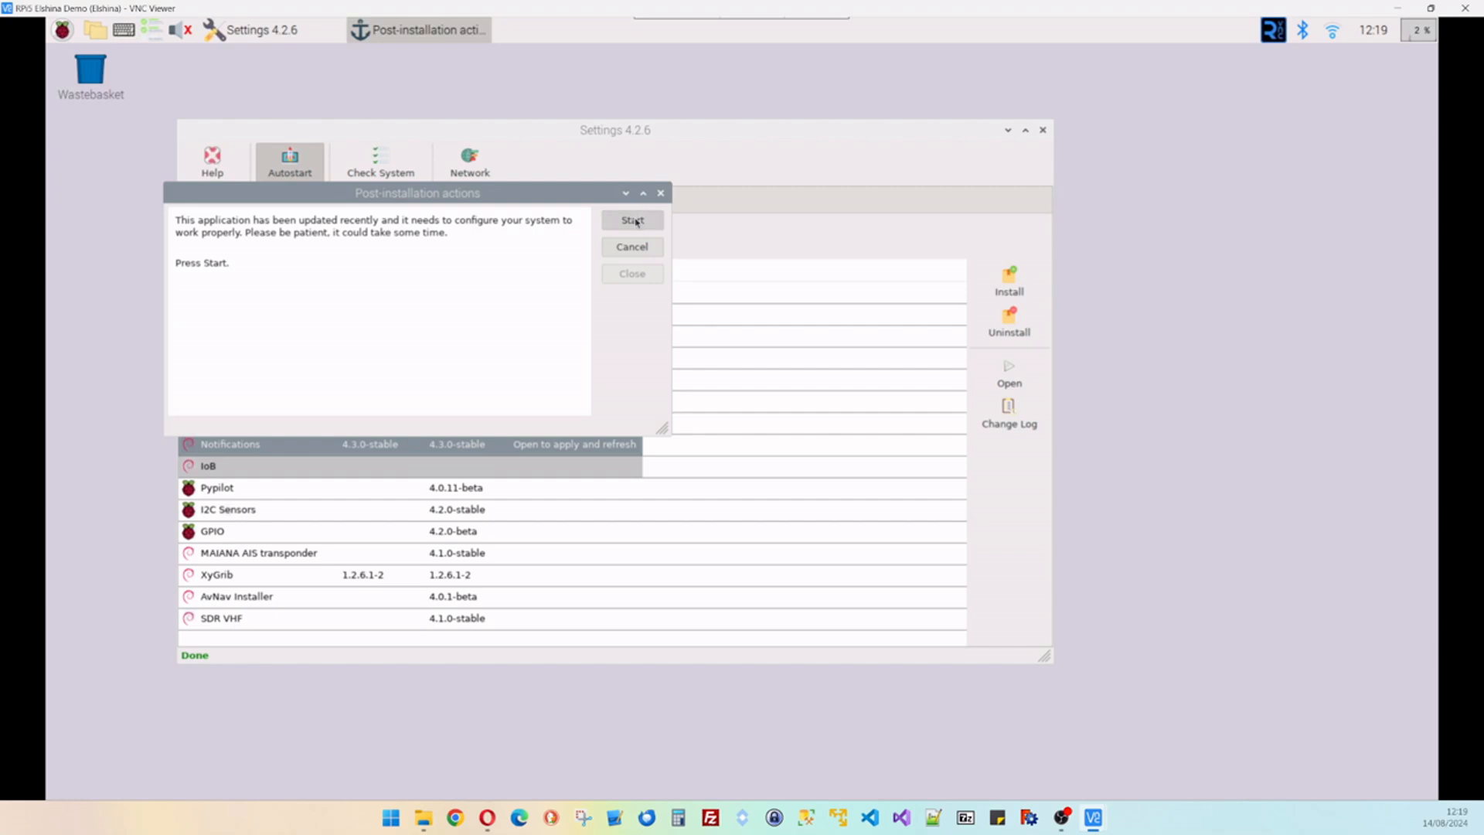
click(632, 220)
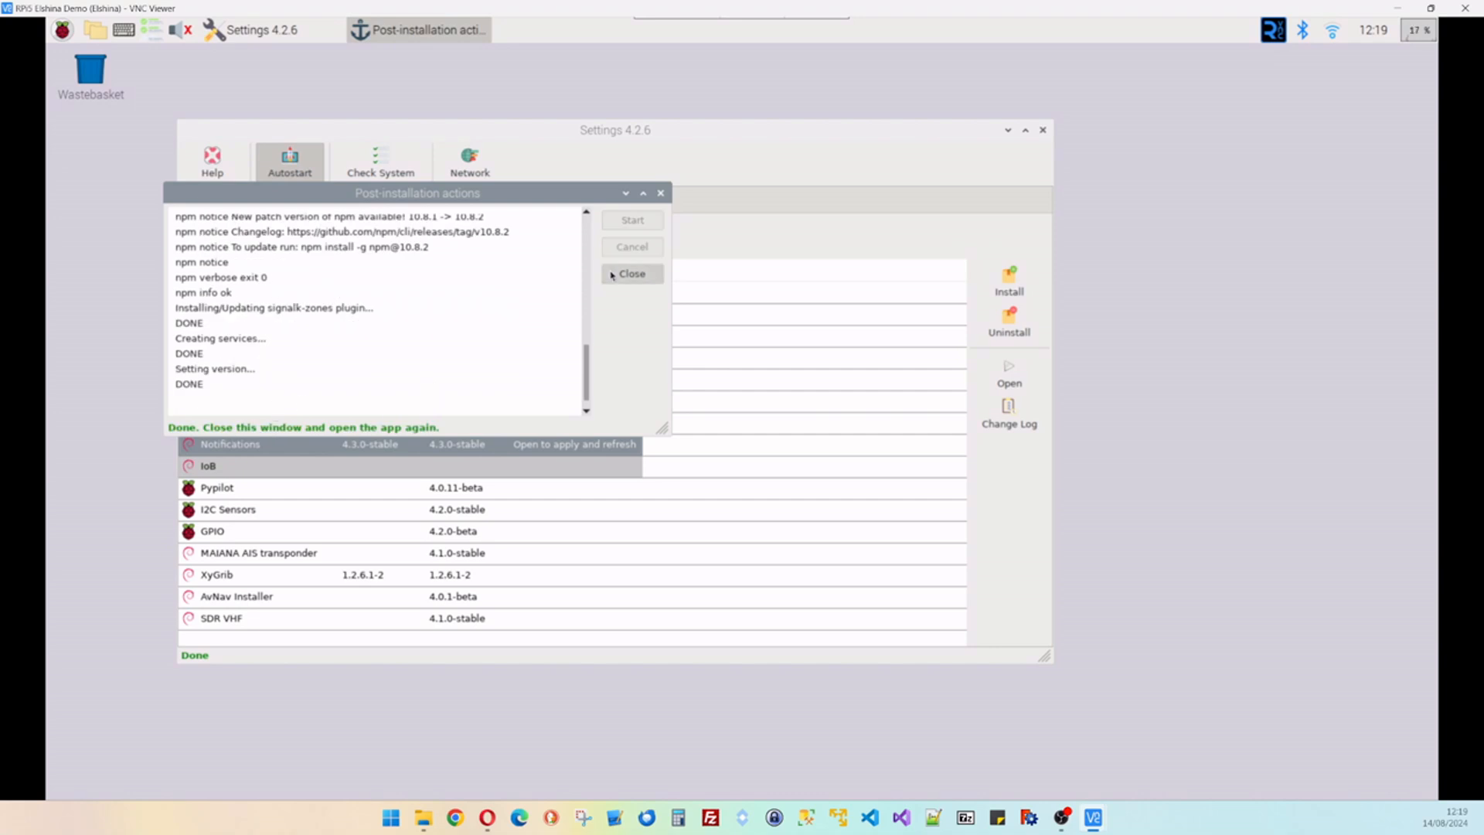
click(626, 276)
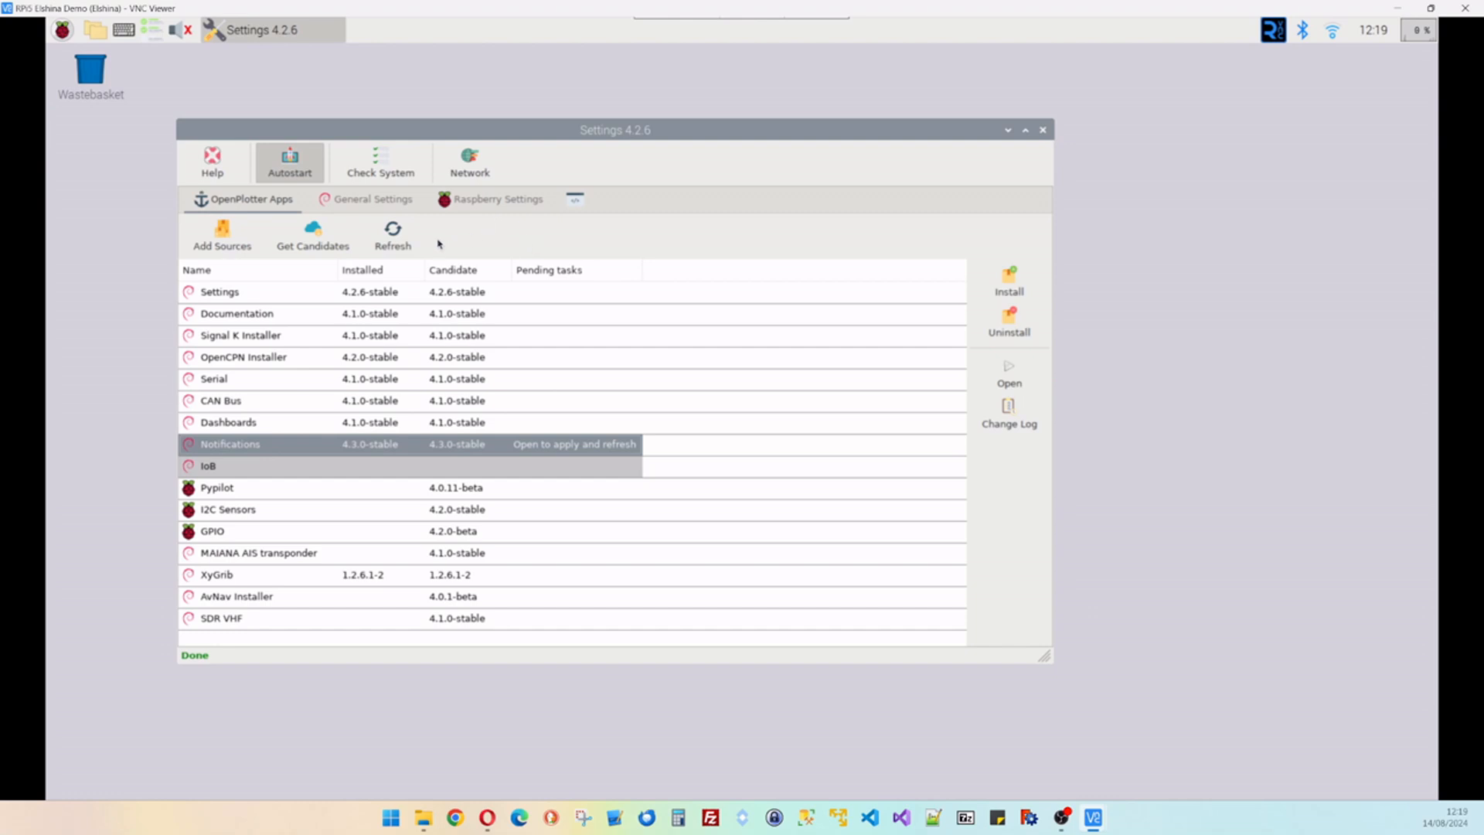
click(390, 241)
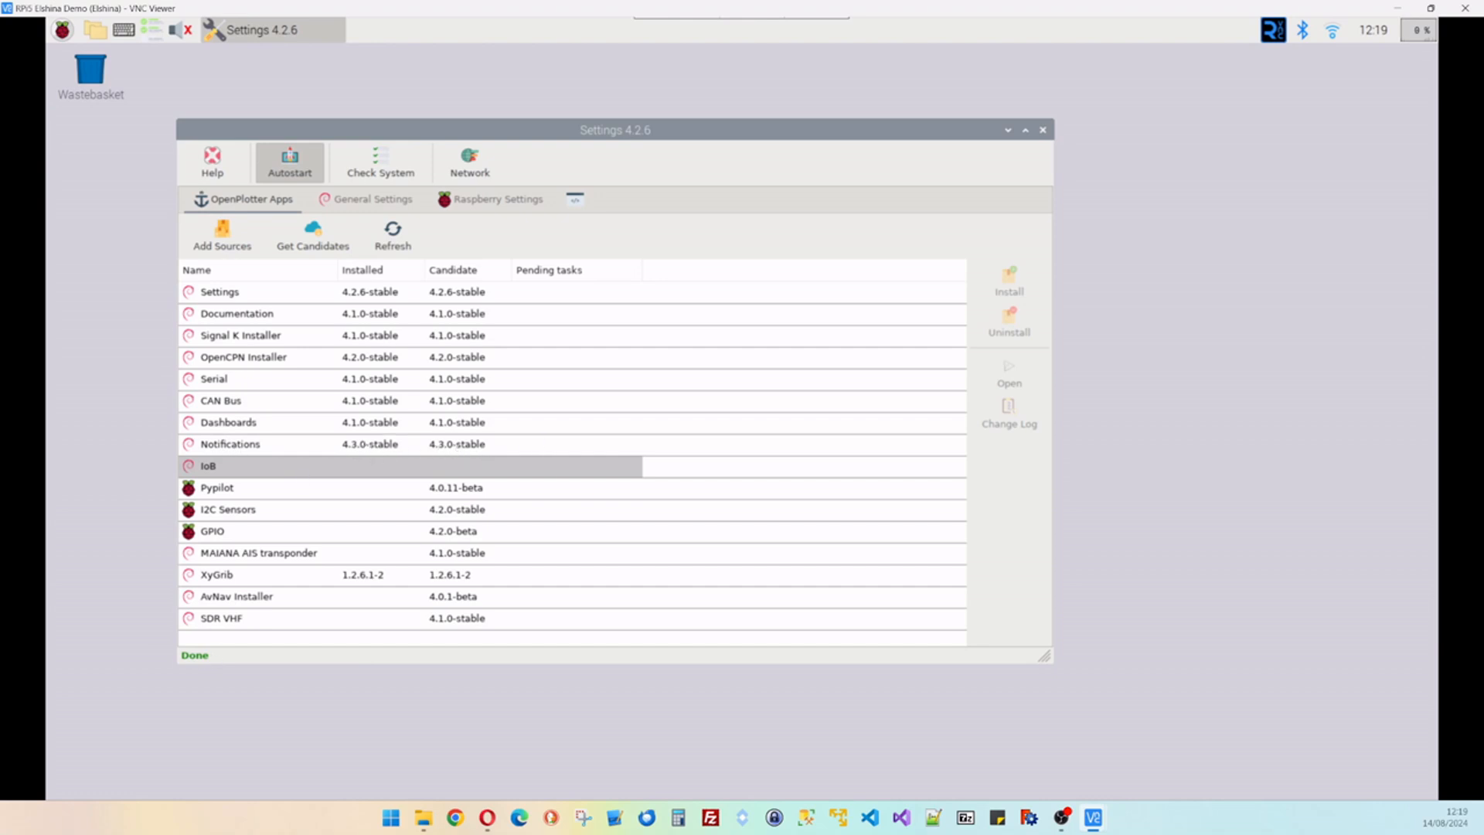
- Switch OpenPlotter autostart off and back on
key(alt+Tab)
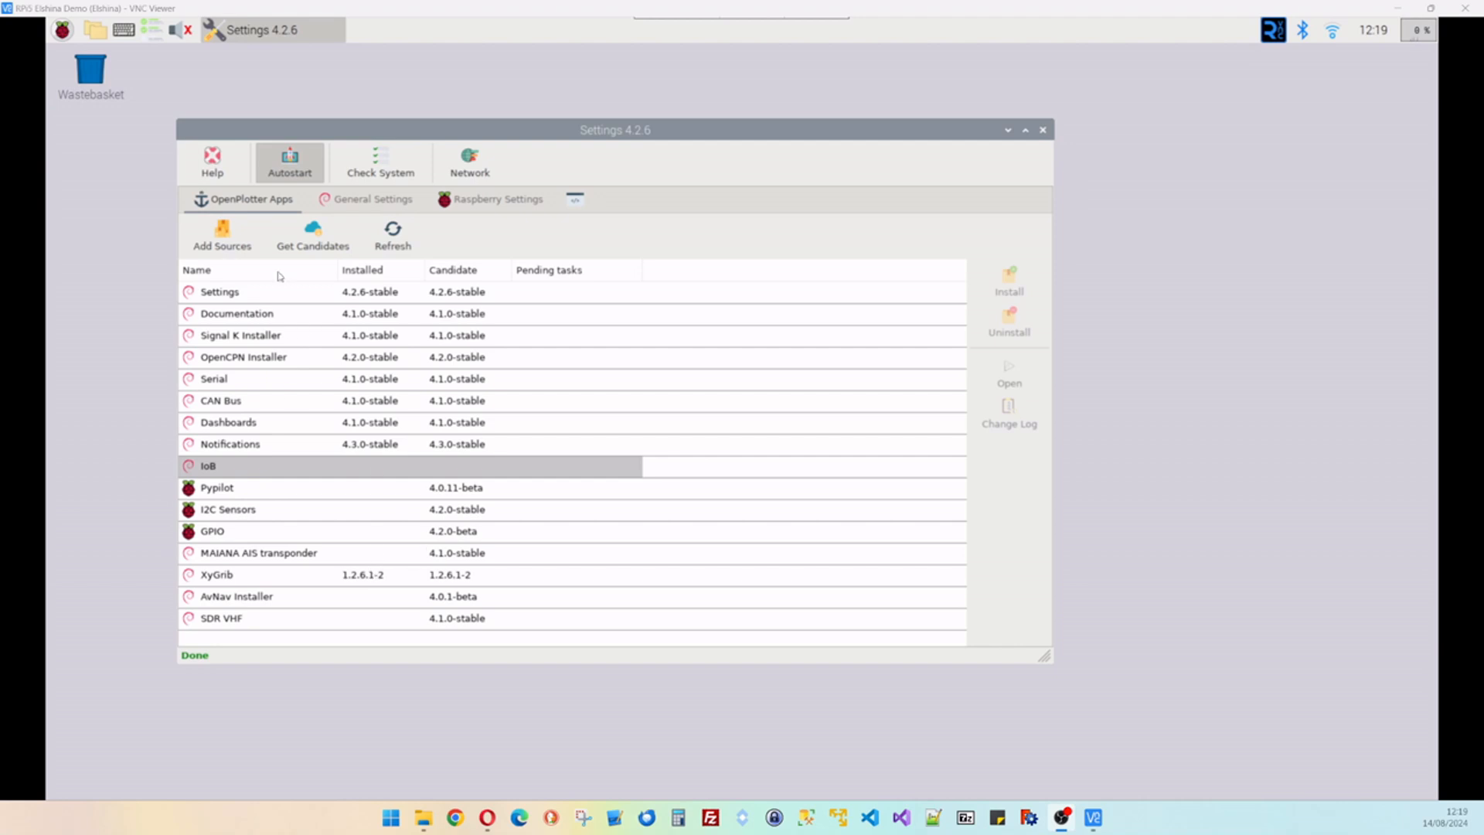
click(293, 170)
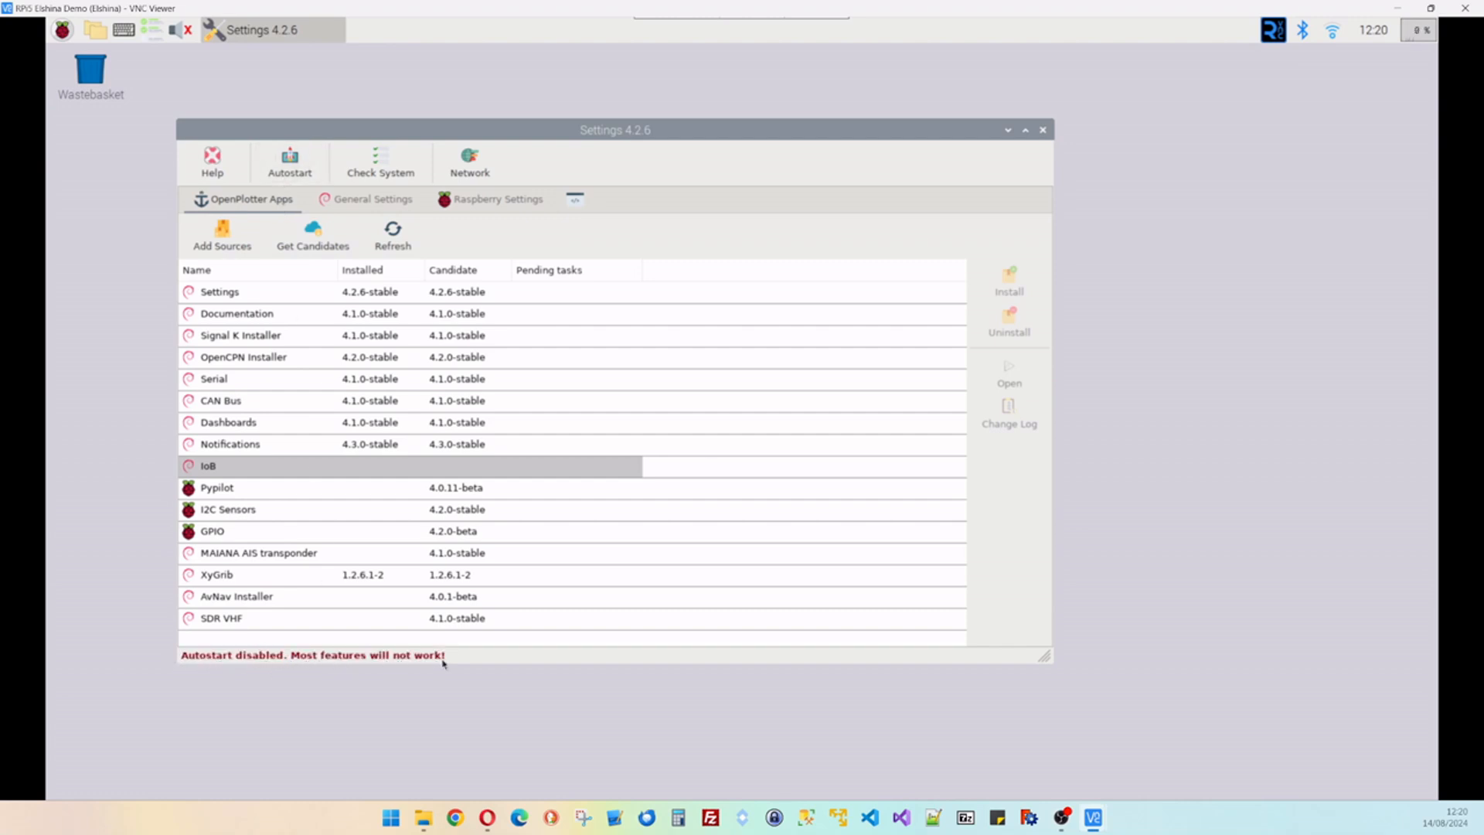
click(288, 169)
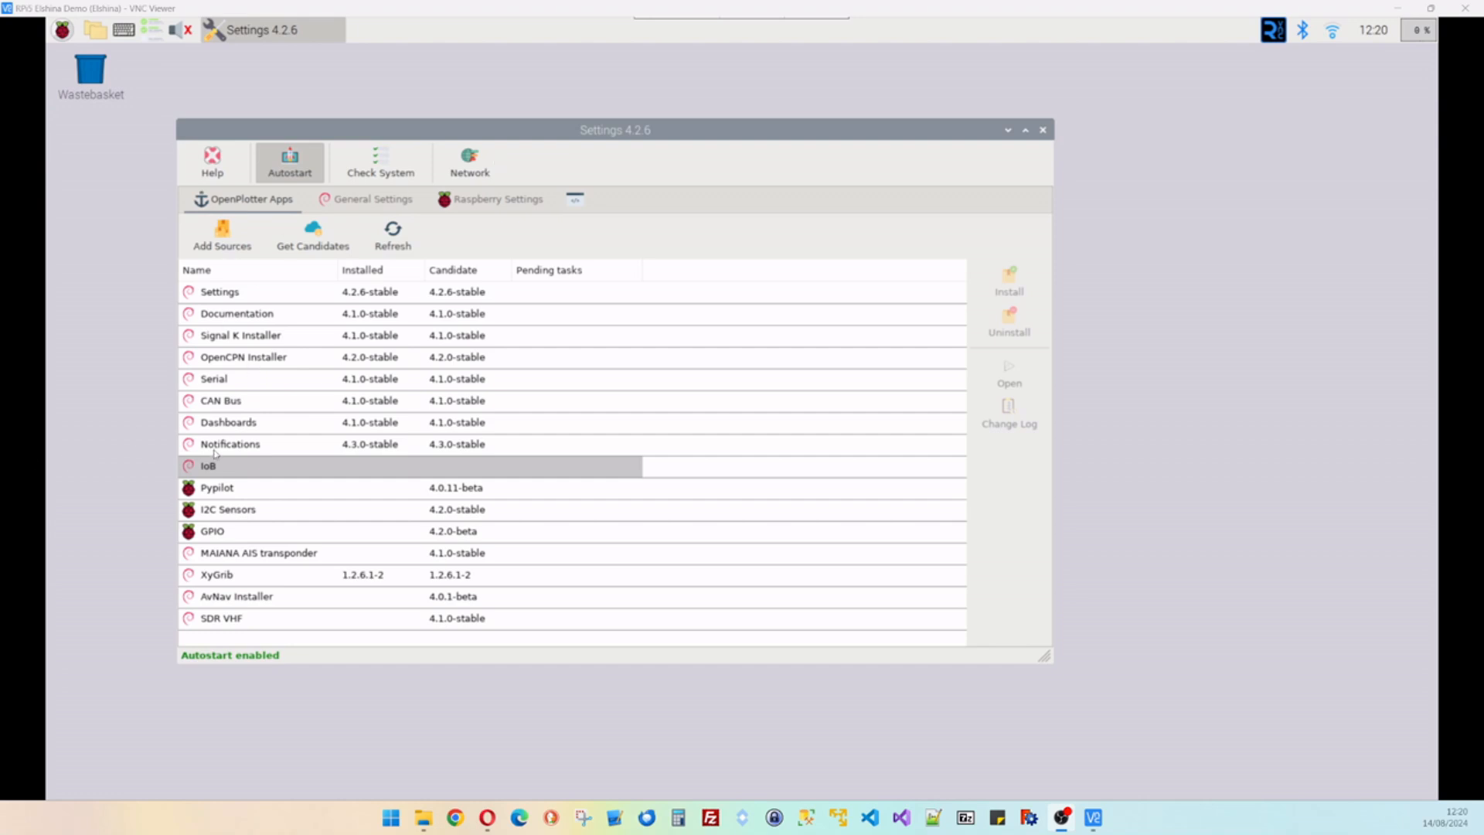
- Look through the uninstalled optional apps in the OpenPlotter apps list, including I2C Sensors and Pypilot
click(305, 606)
click(280, 512)
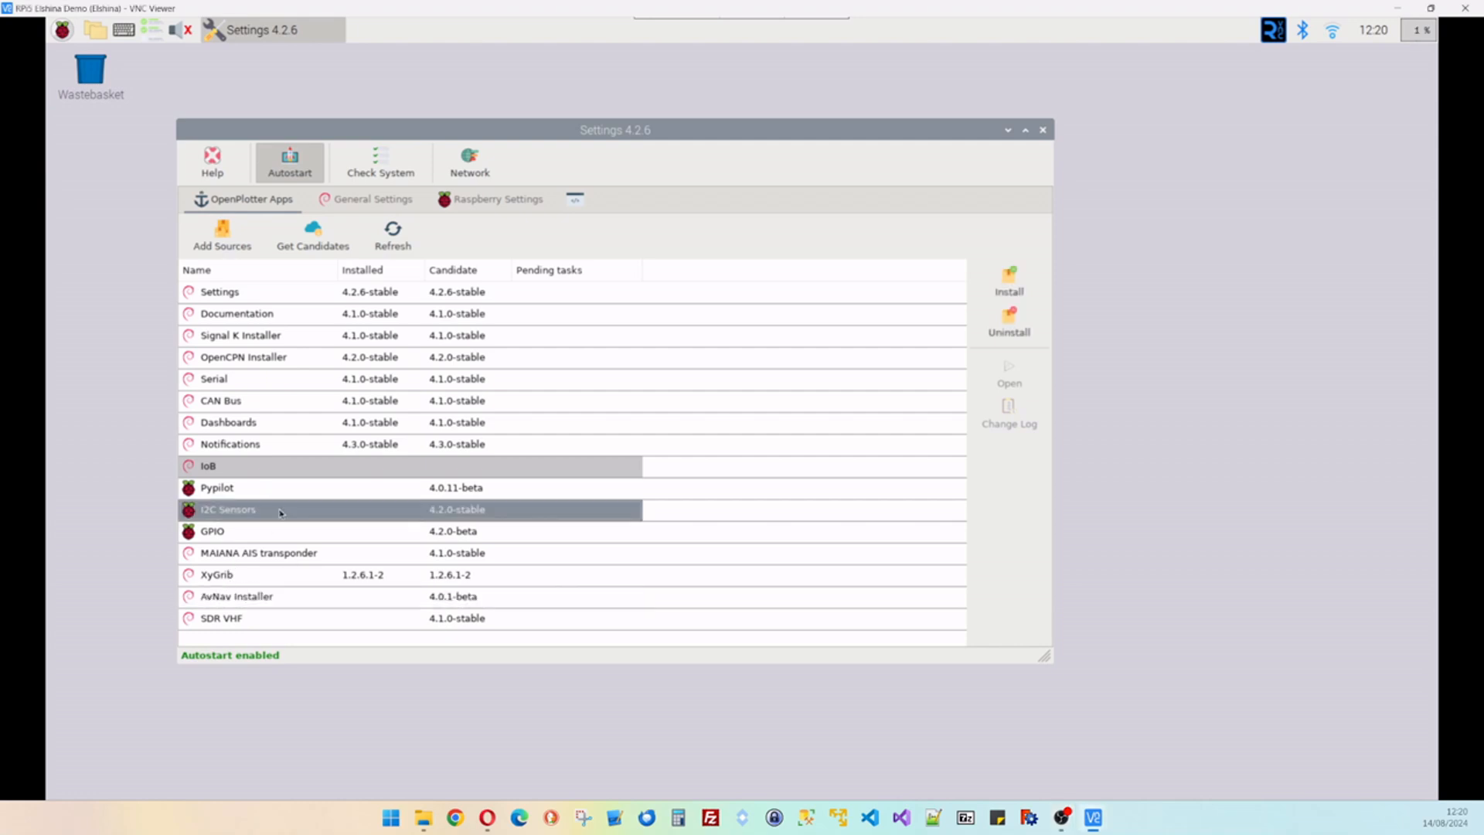
click(278, 490)
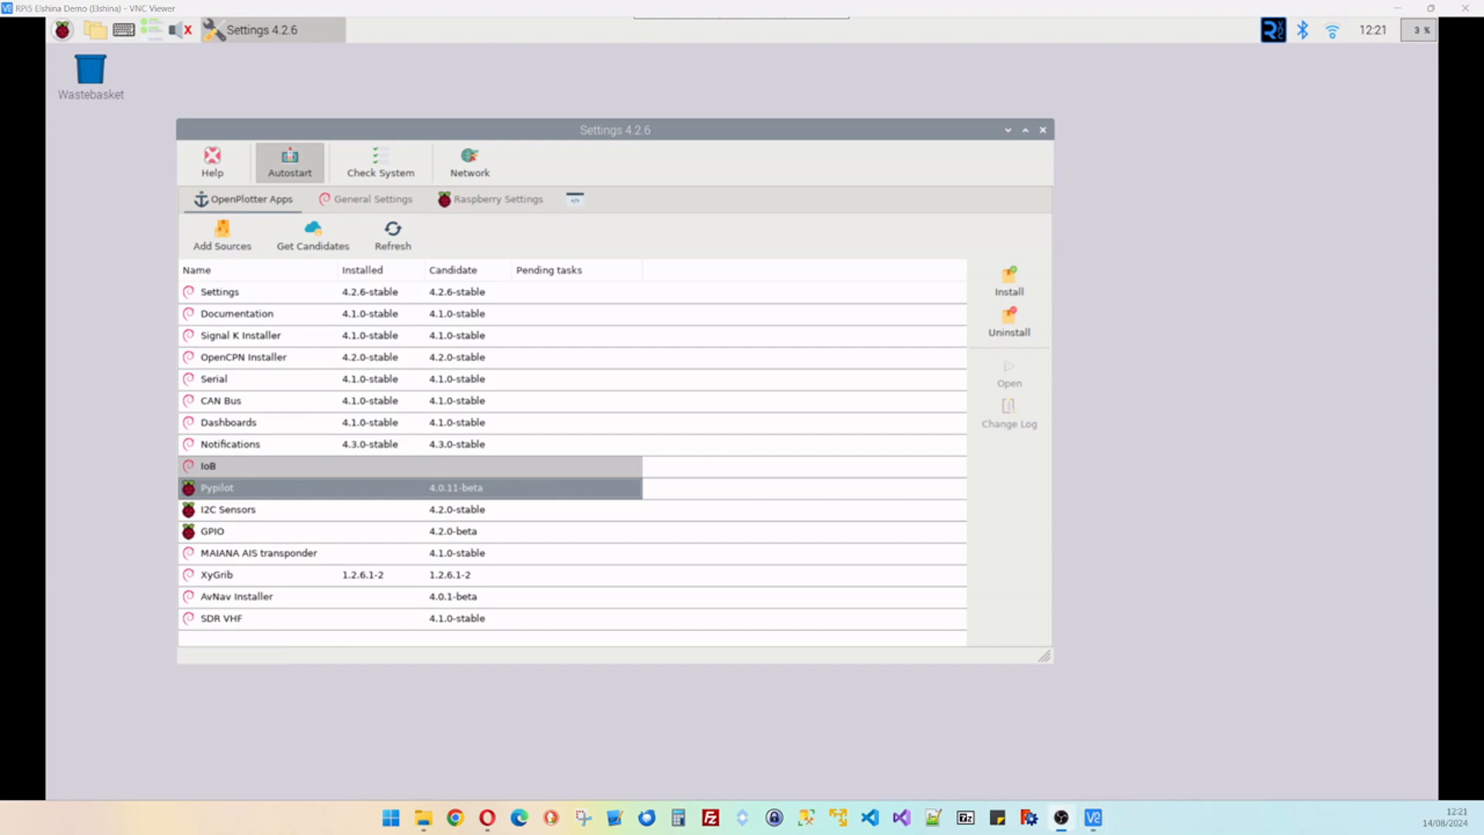
- Review the General Settings, including the virtual keyboard, and the Raspberry Settings before closing the Settings window
click(374, 202)
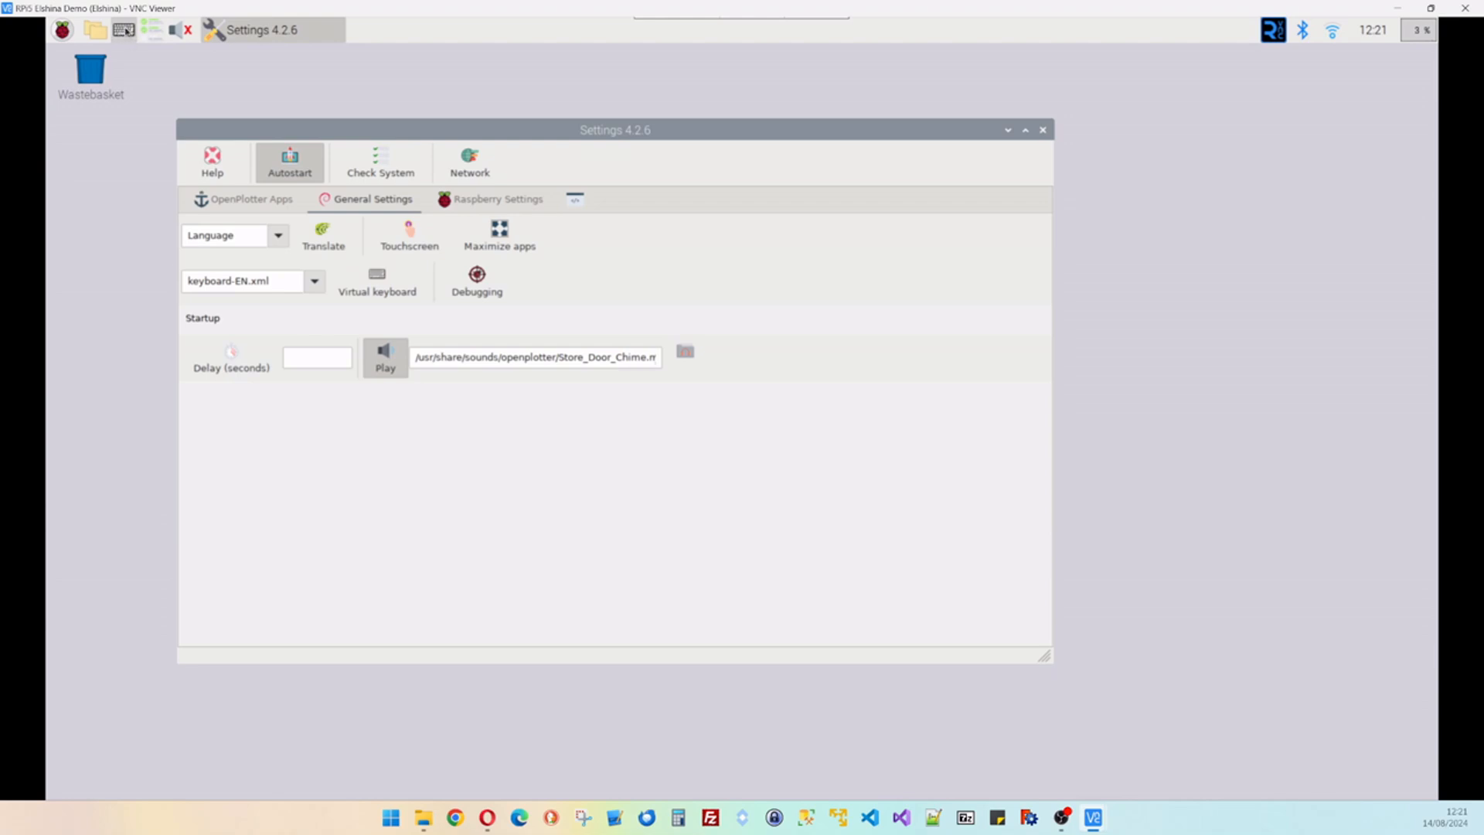
click(126, 34)
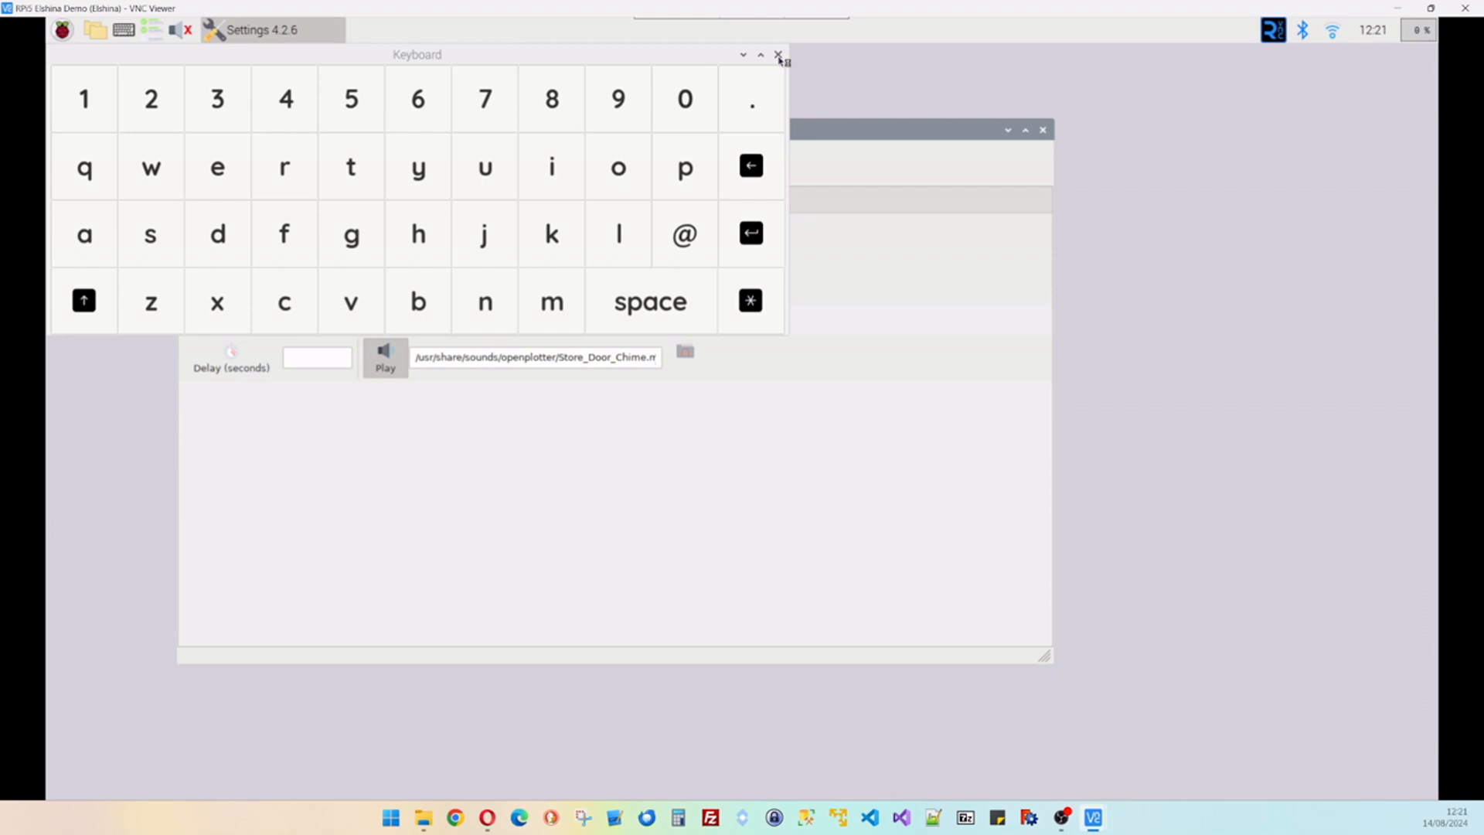
click(778, 56)
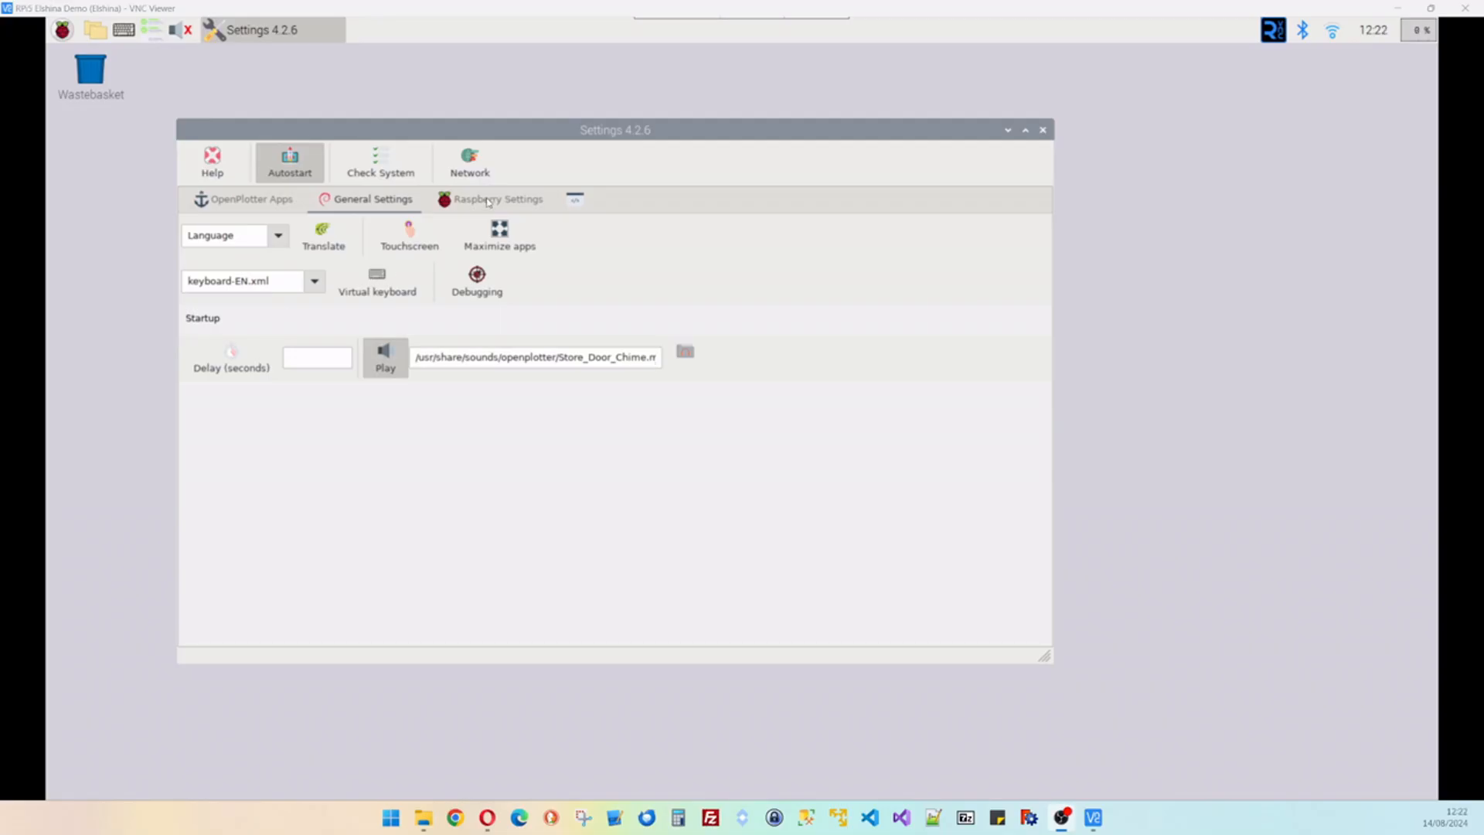
click(489, 201)
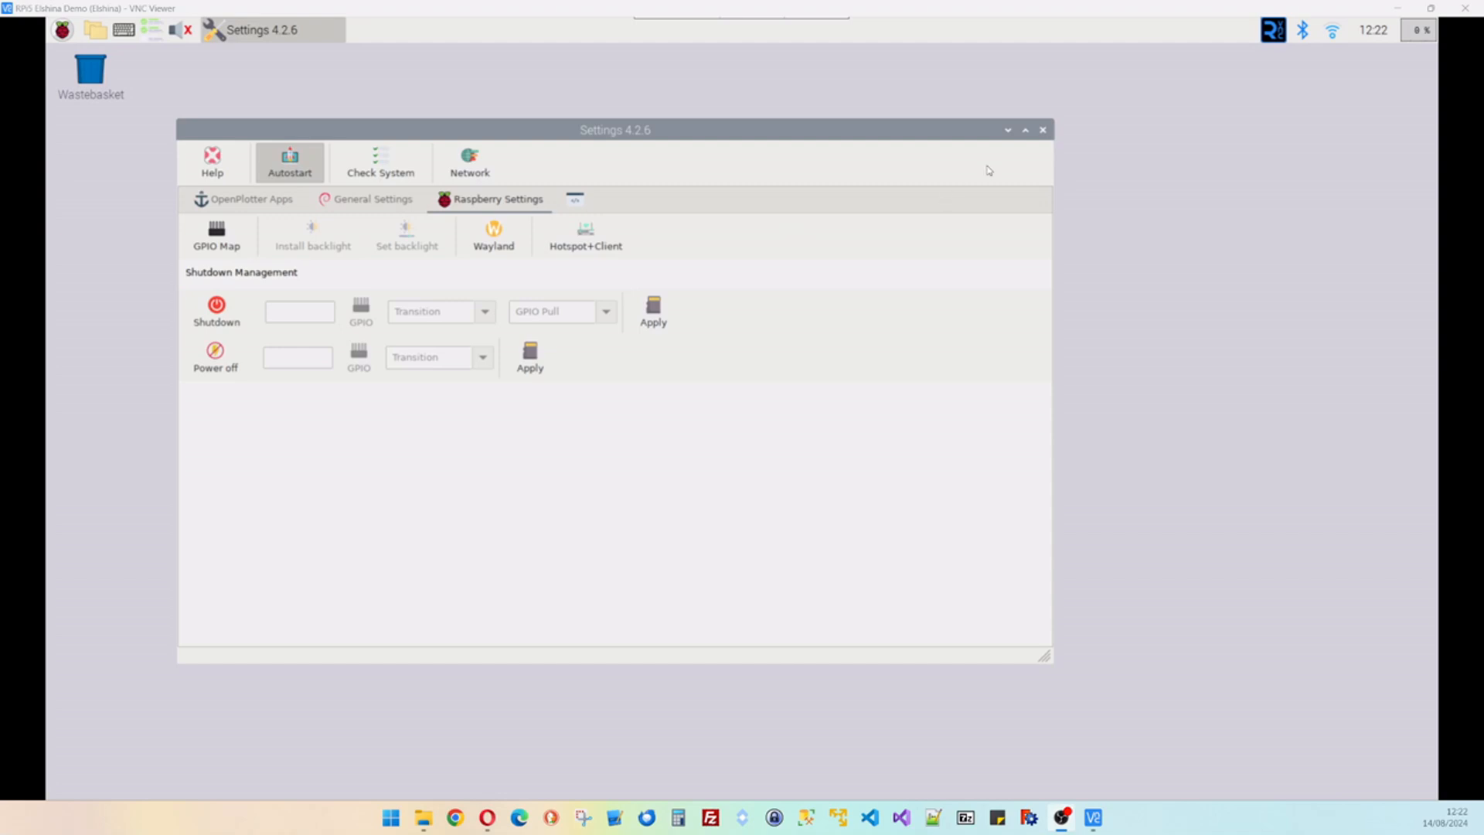
click(1044, 131)
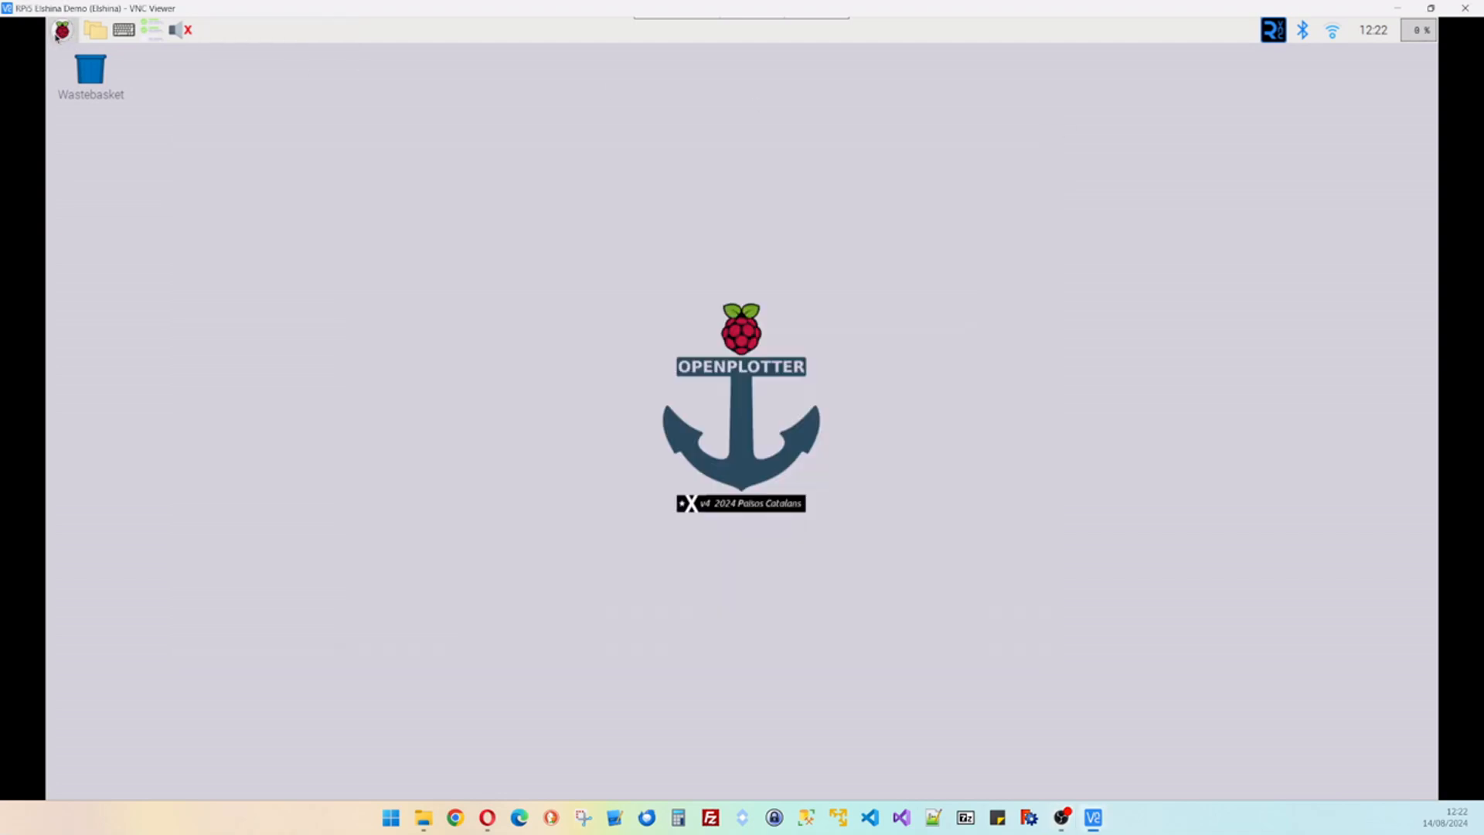
- Open the OpenCPN Installer, run its post-installation actions, and close the finished log window
click(61, 31)
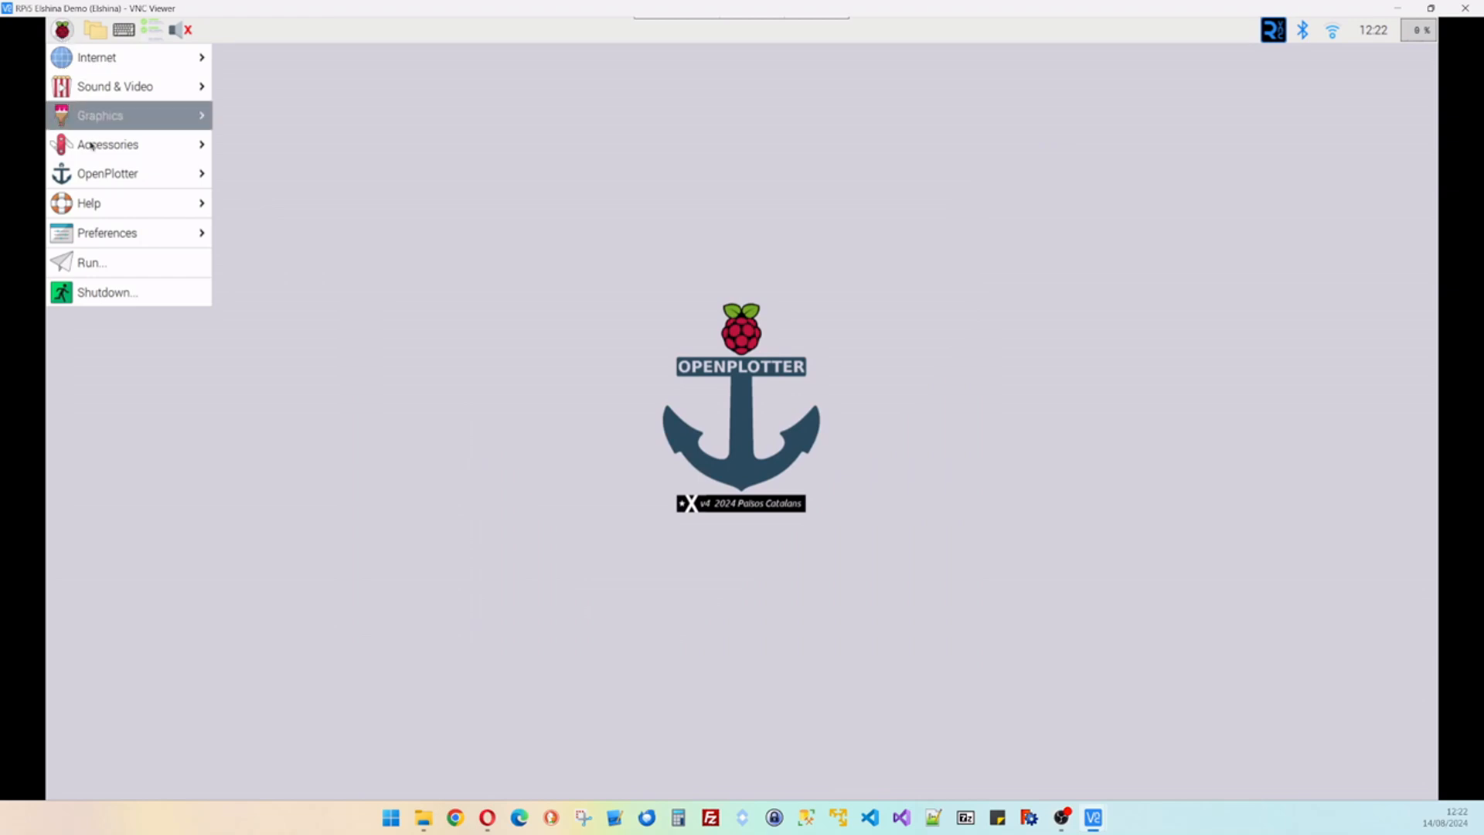
mouse_move(90, 180)
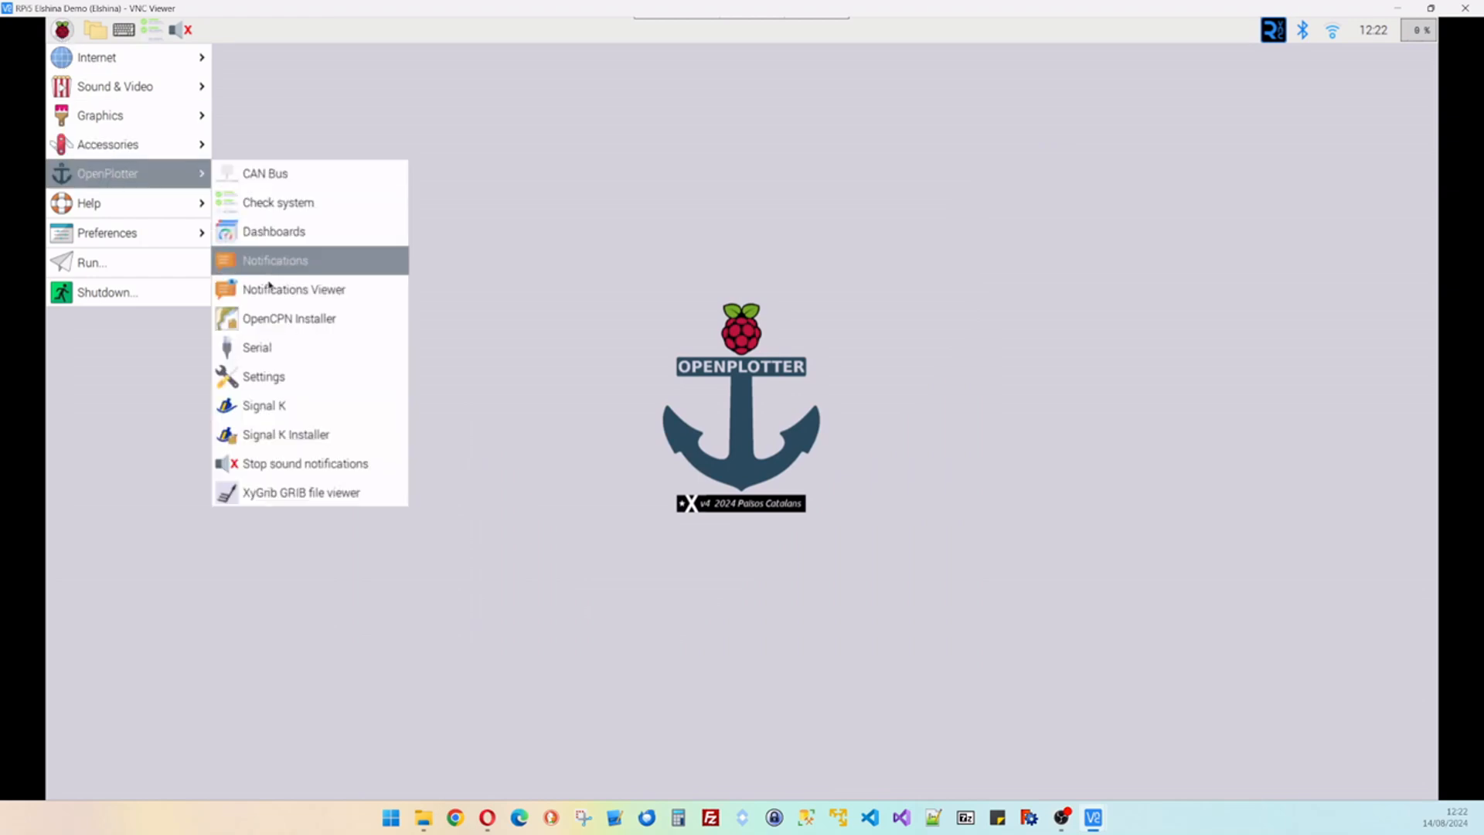
click(292, 324)
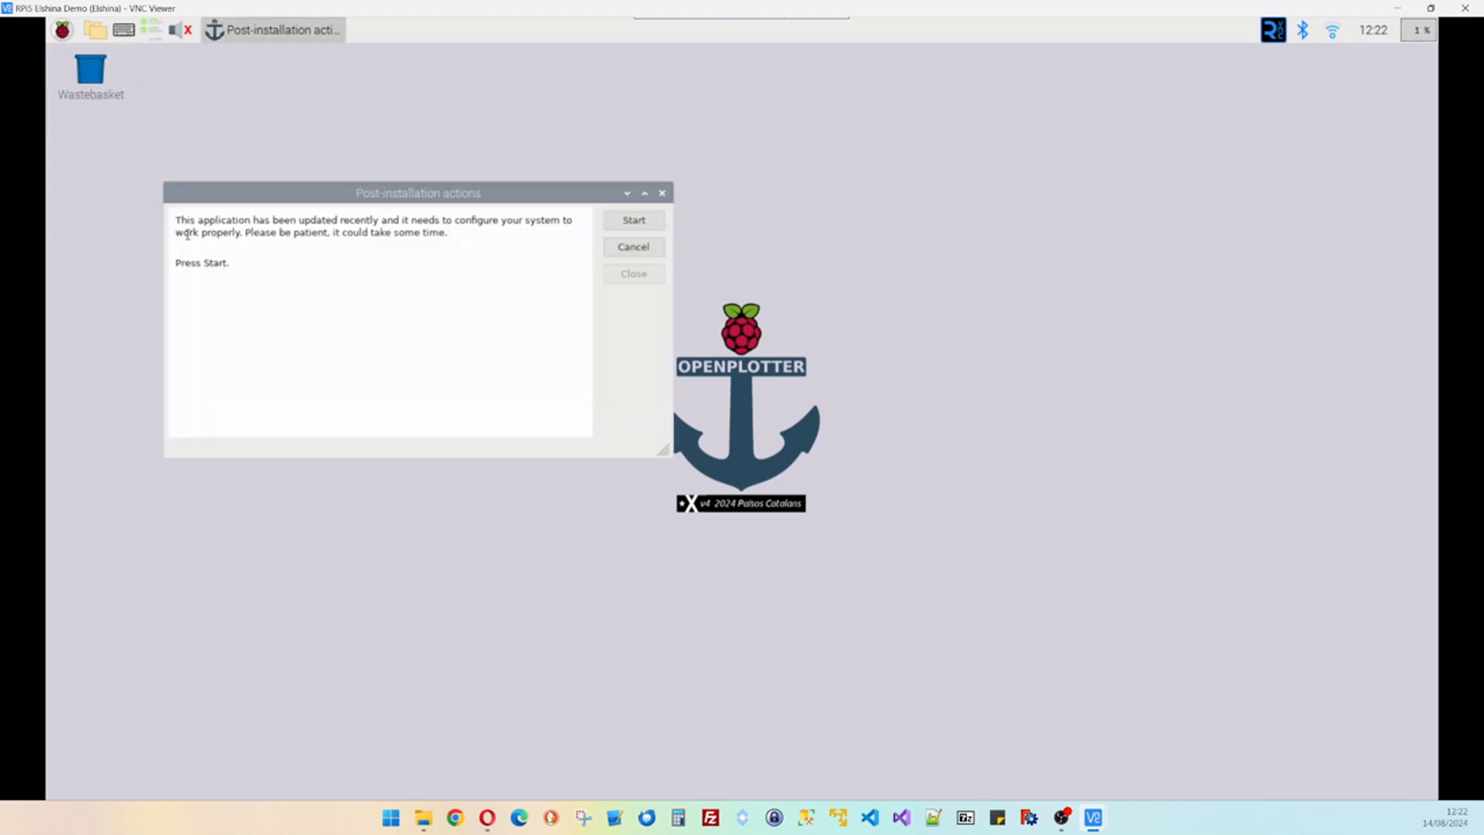
click(634, 222)
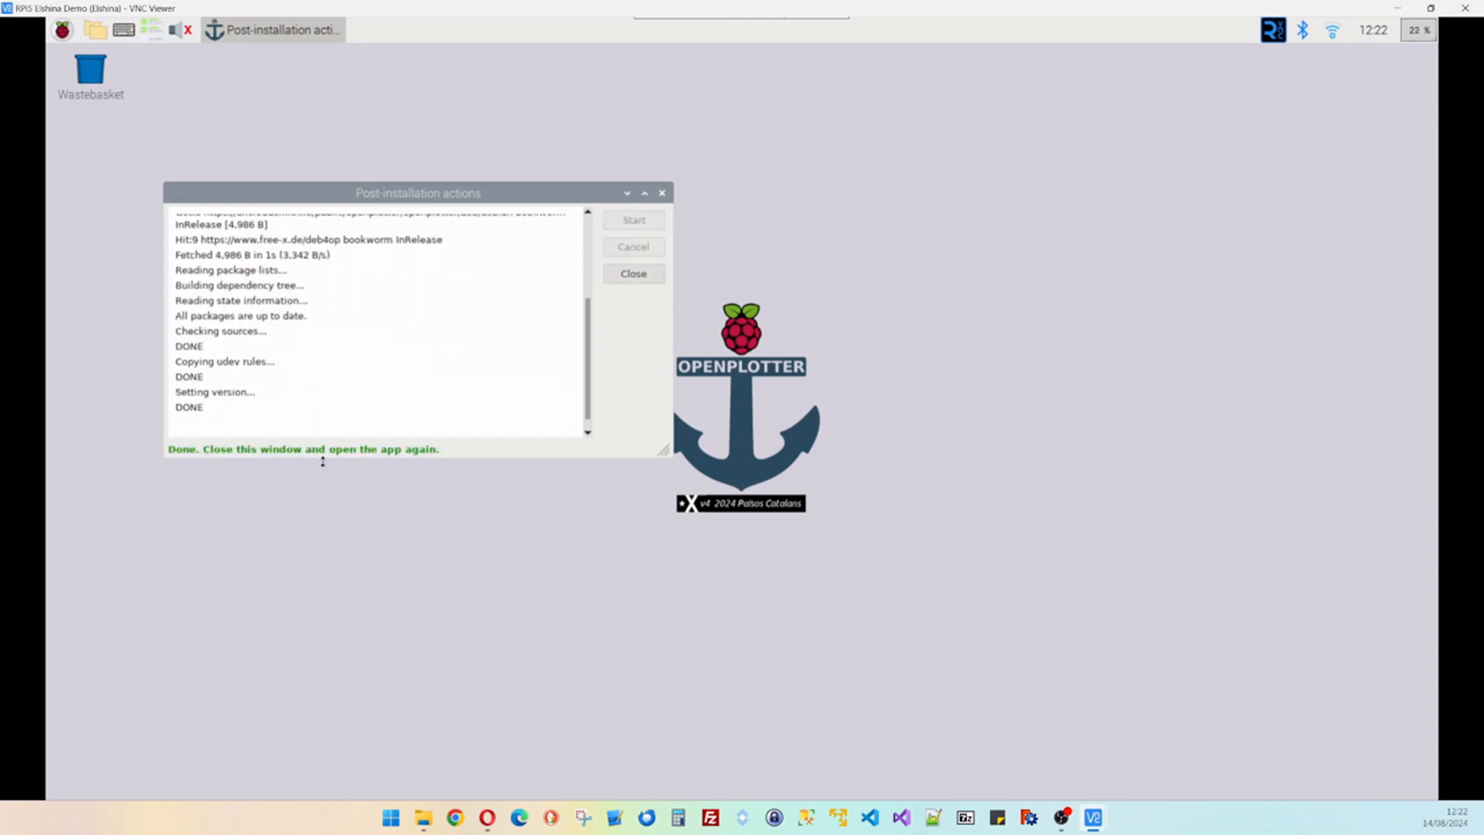
click(634, 274)
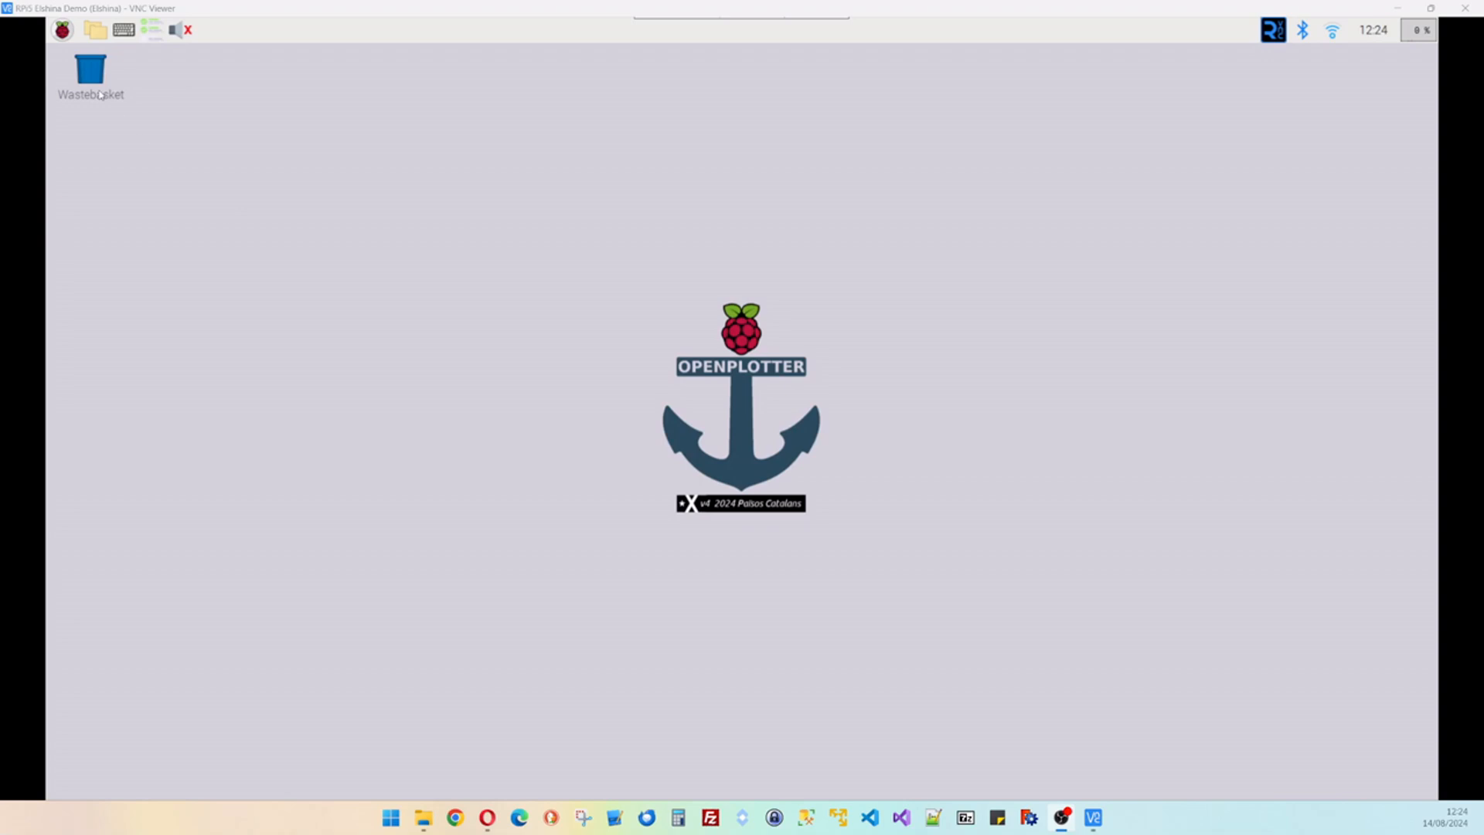
- Reopen the OpenCPN Installer, check the available OpenCPN versions and return to the list of installation options
click(62, 29)
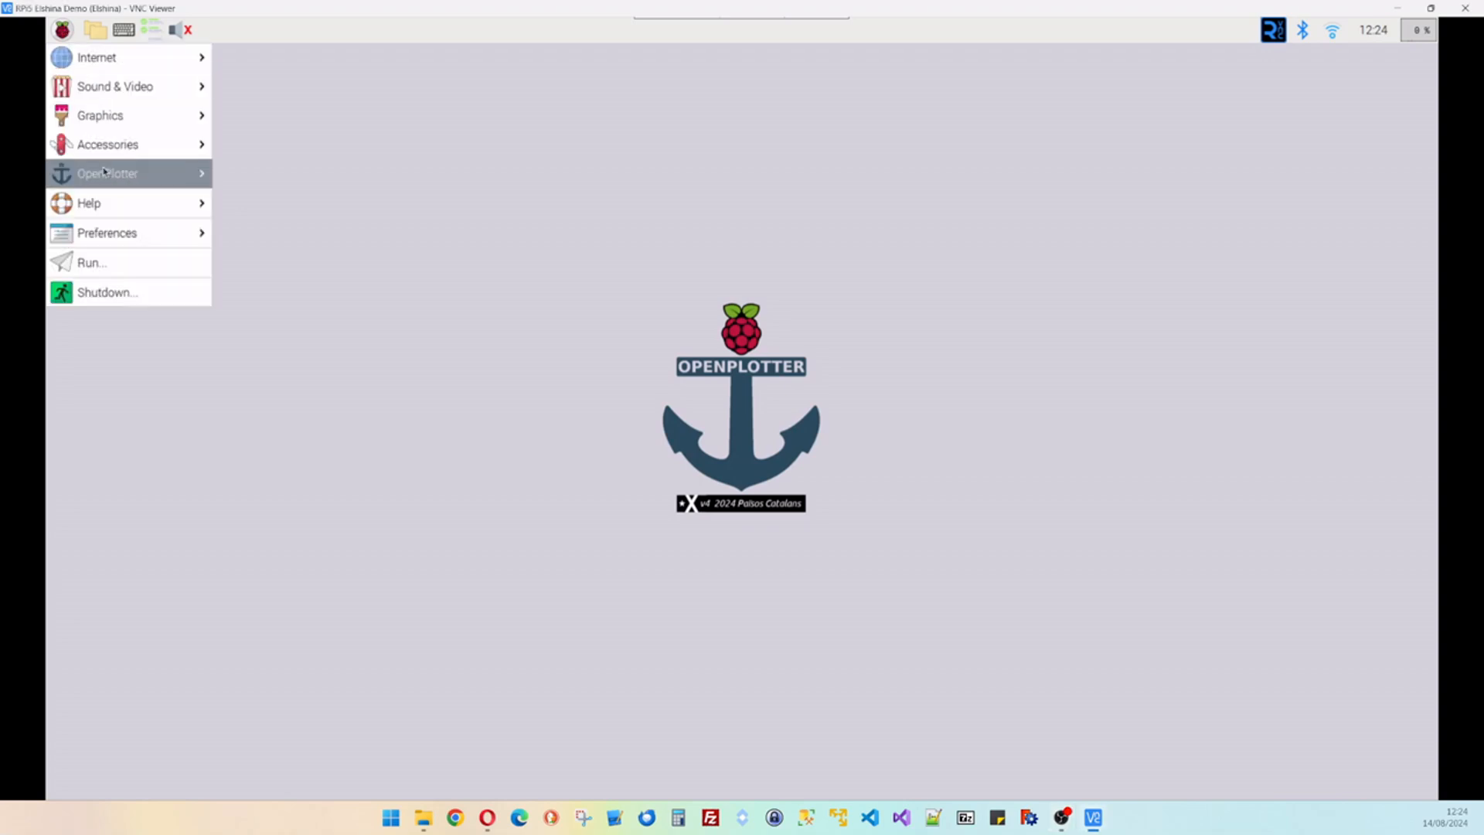
mouse_move(105, 171)
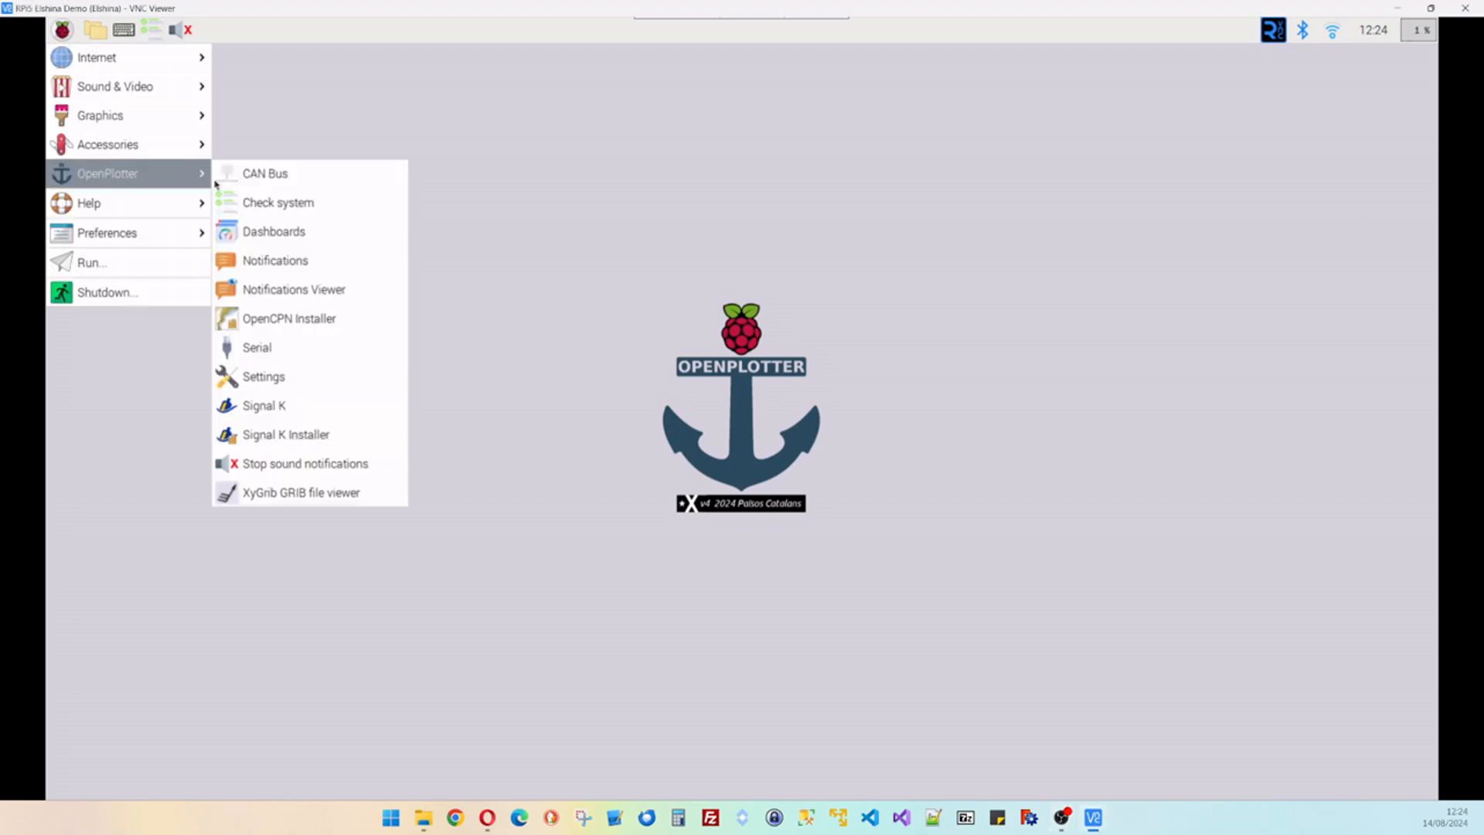
click(284, 321)
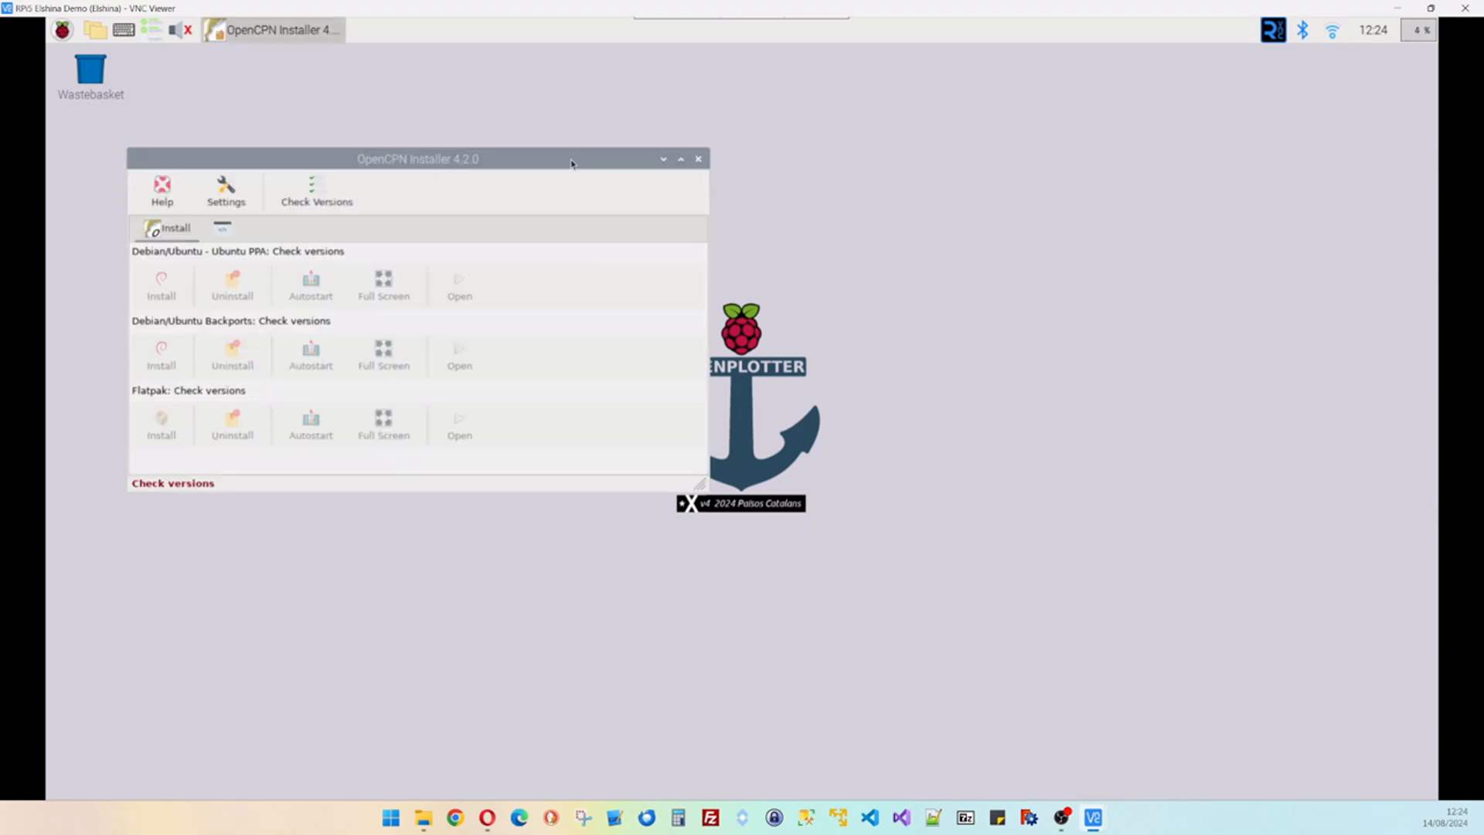
drag(573, 160, 653, 128)
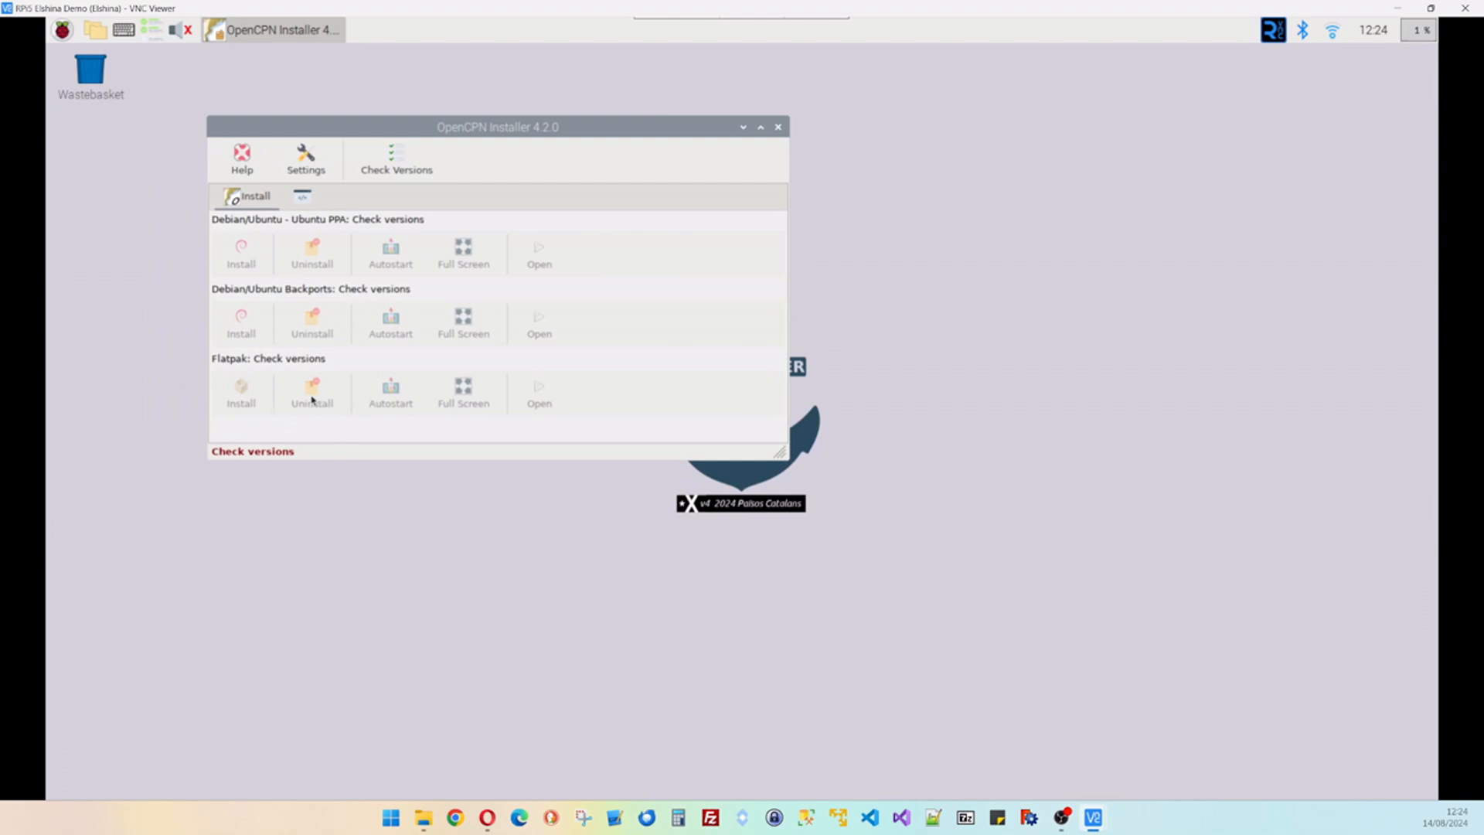
key(alt+Tab)
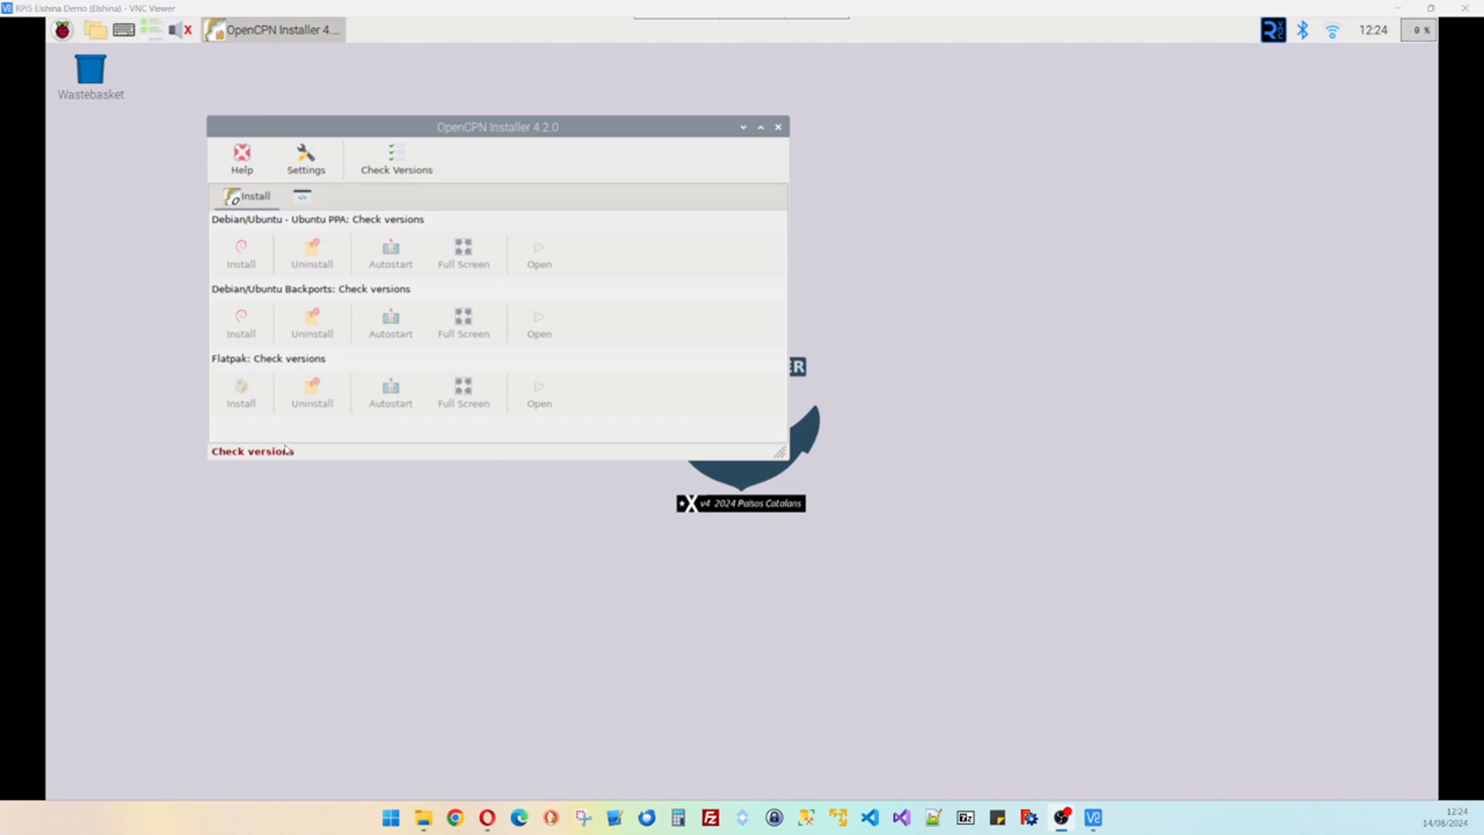
click(399, 157)
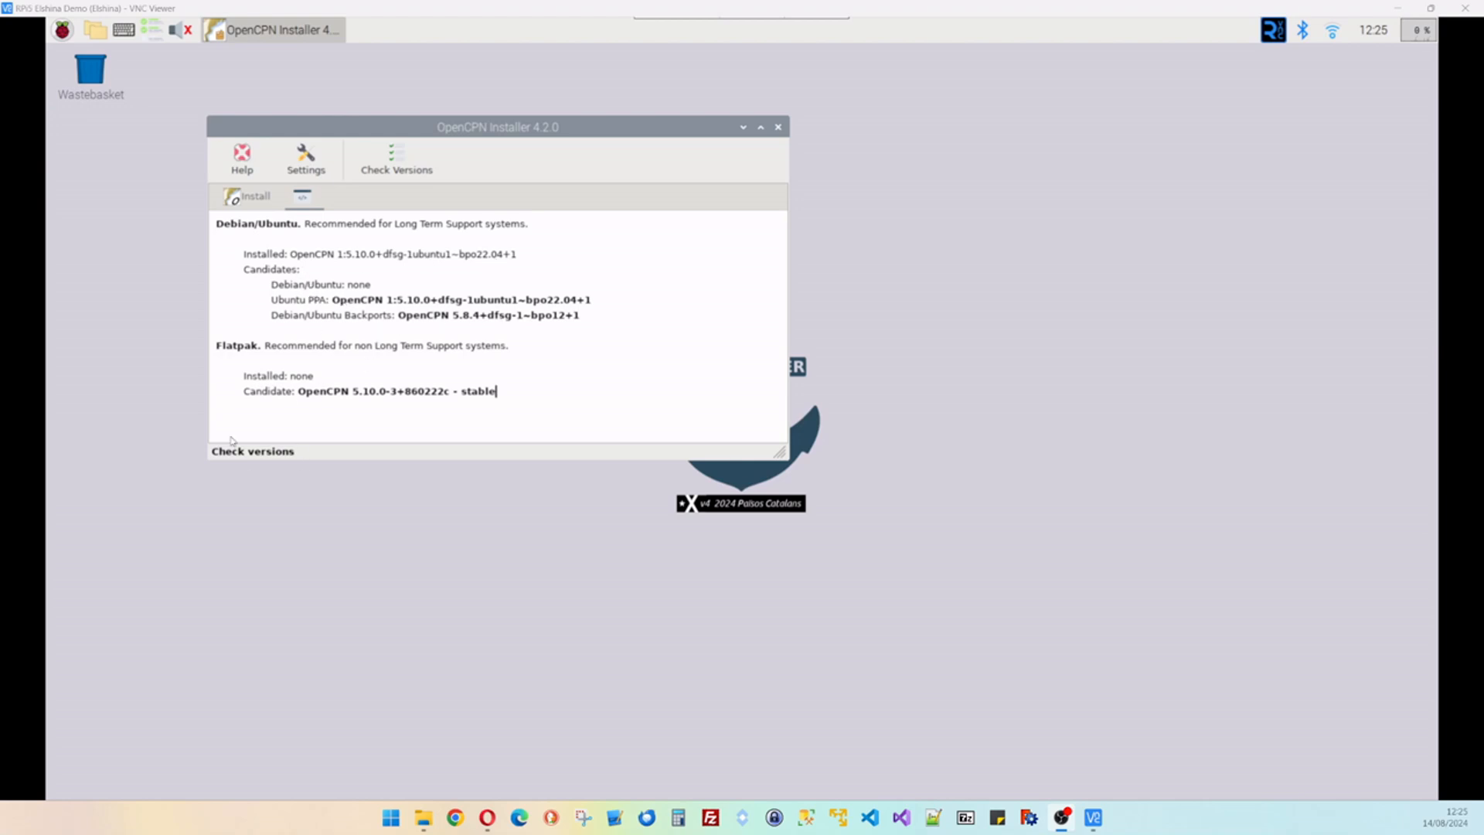
click(254, 201)
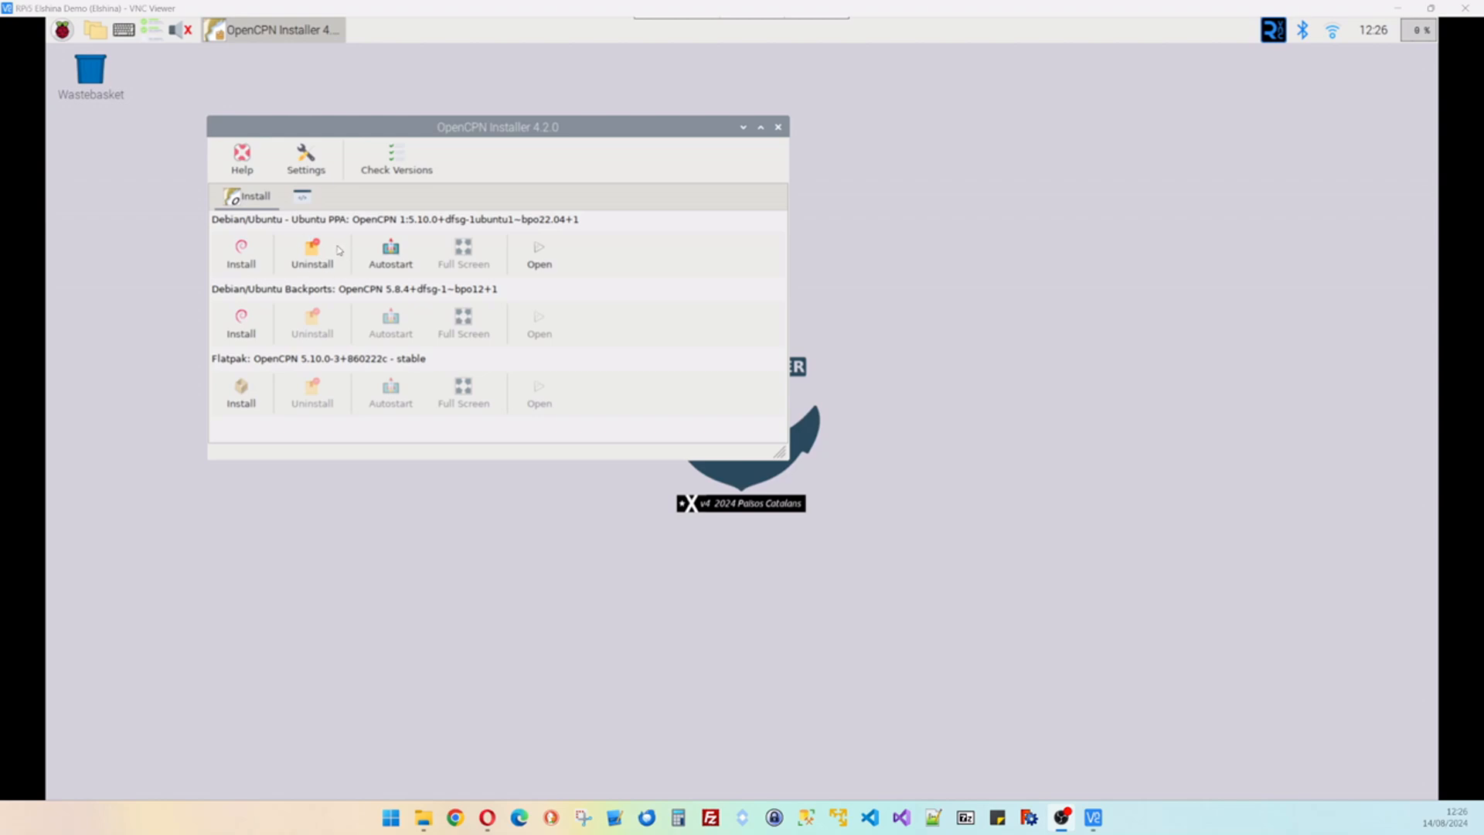
- Switch autostart for the Ubuntu PPA version of OpenCPN on and back off
click(399, 259)
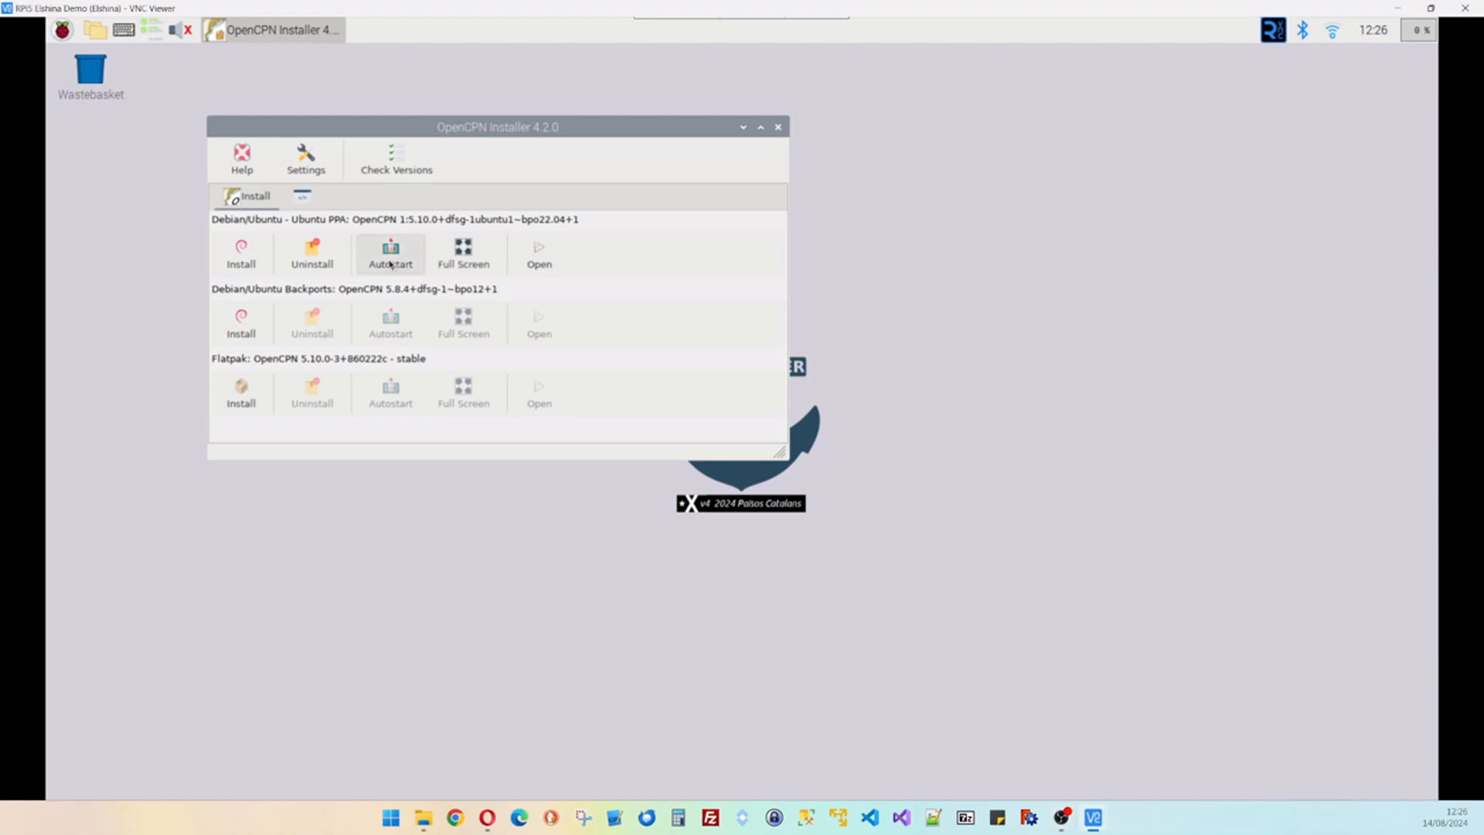
click(391, 264)
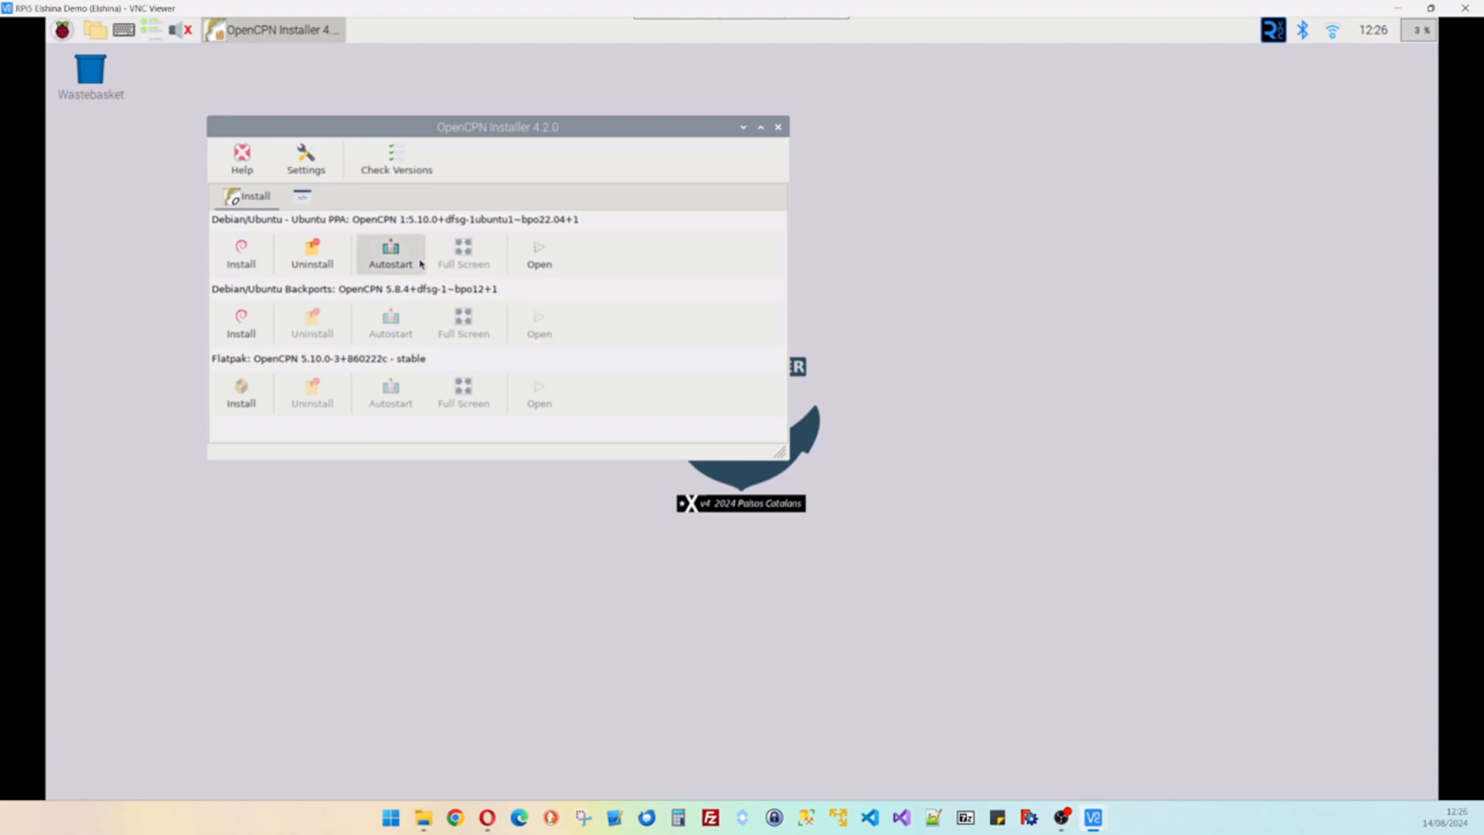
click(422, 265)
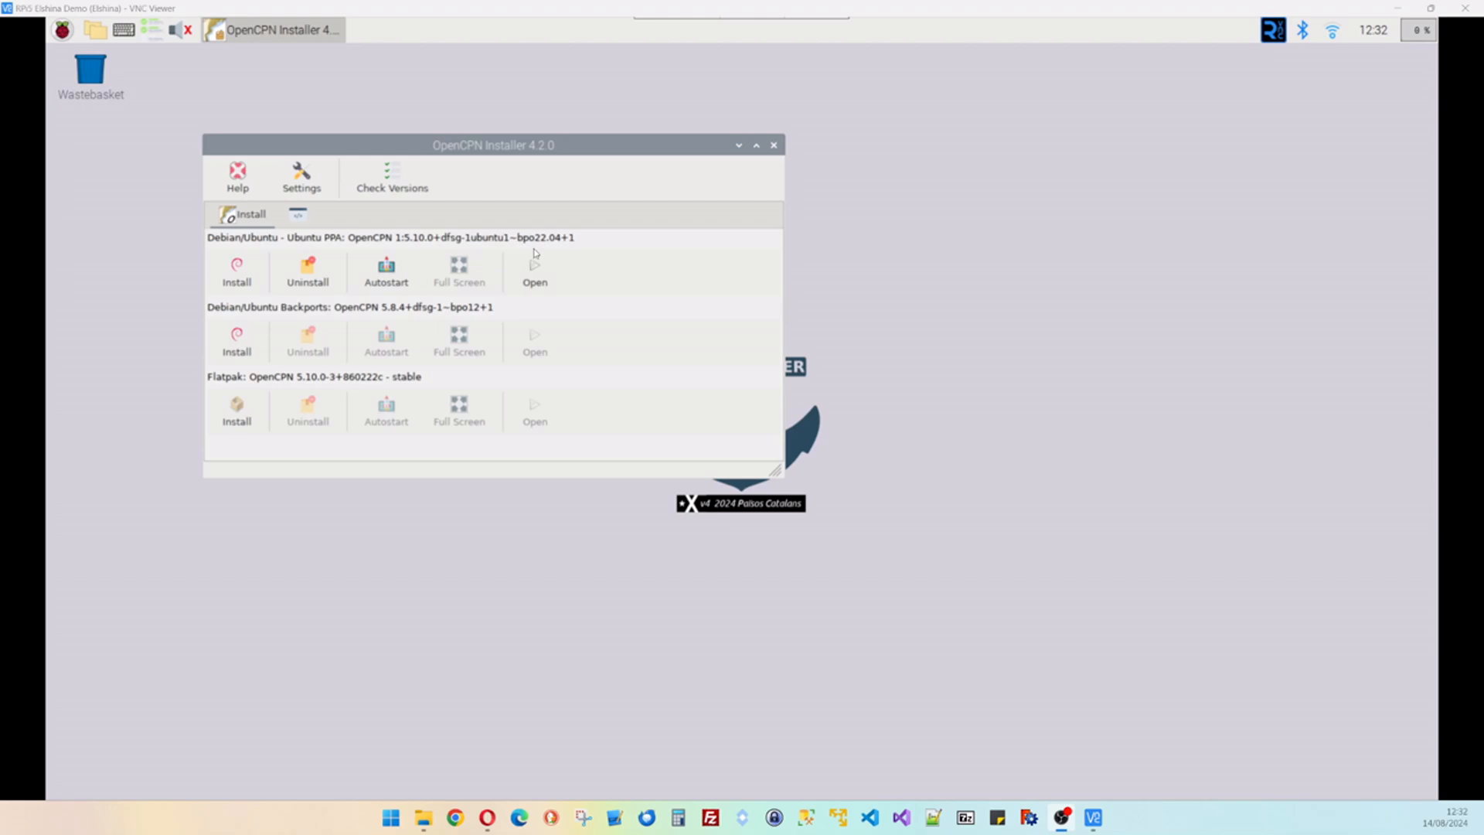
- Close the OpenCPN Installer and reboot the Raspberry Pi, dismissing the Starting OpenPlotter window after reading its OpenCPN shortcut warning
click(774, 147)
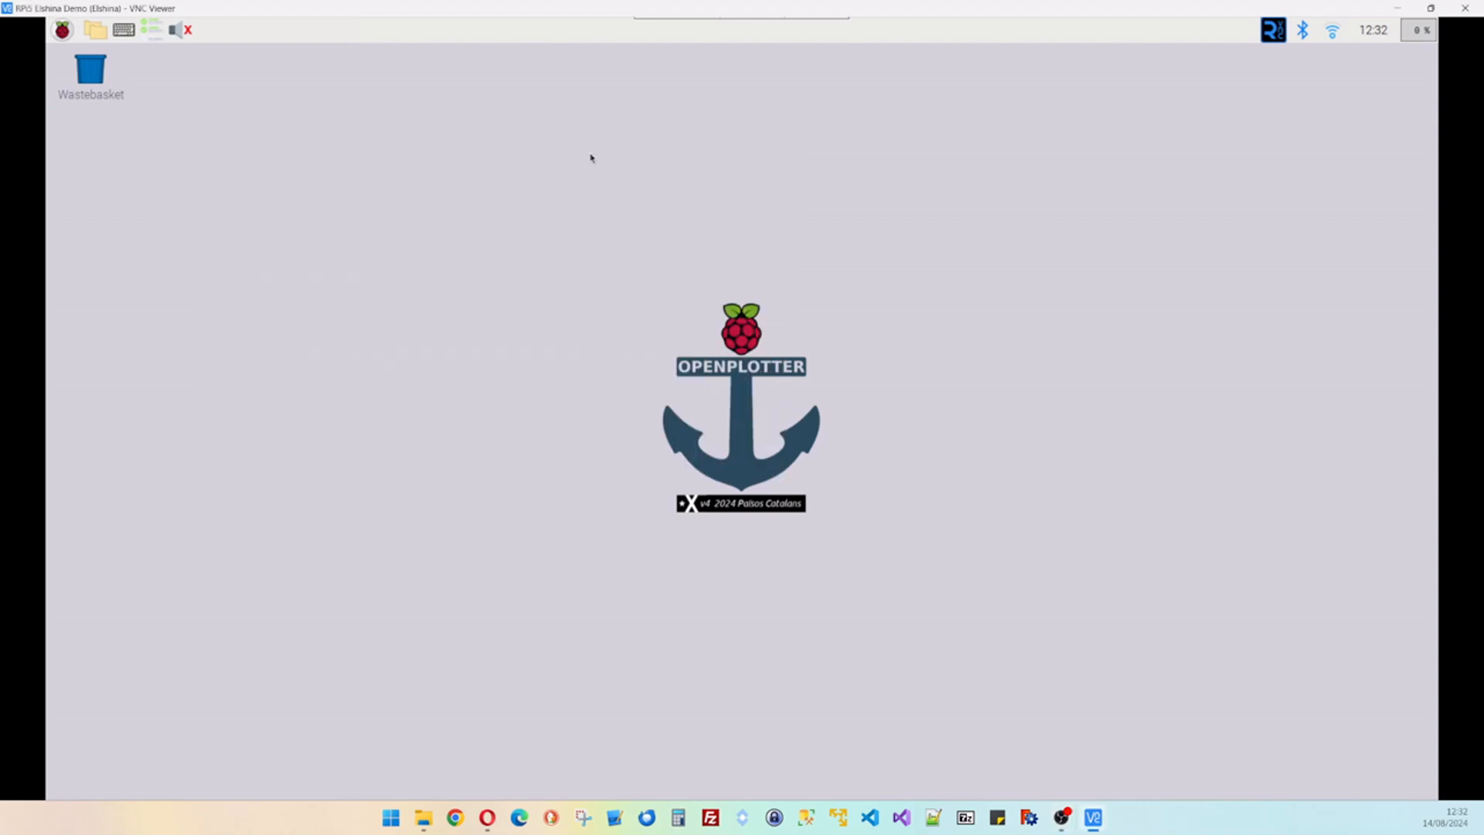
click(62, 31)
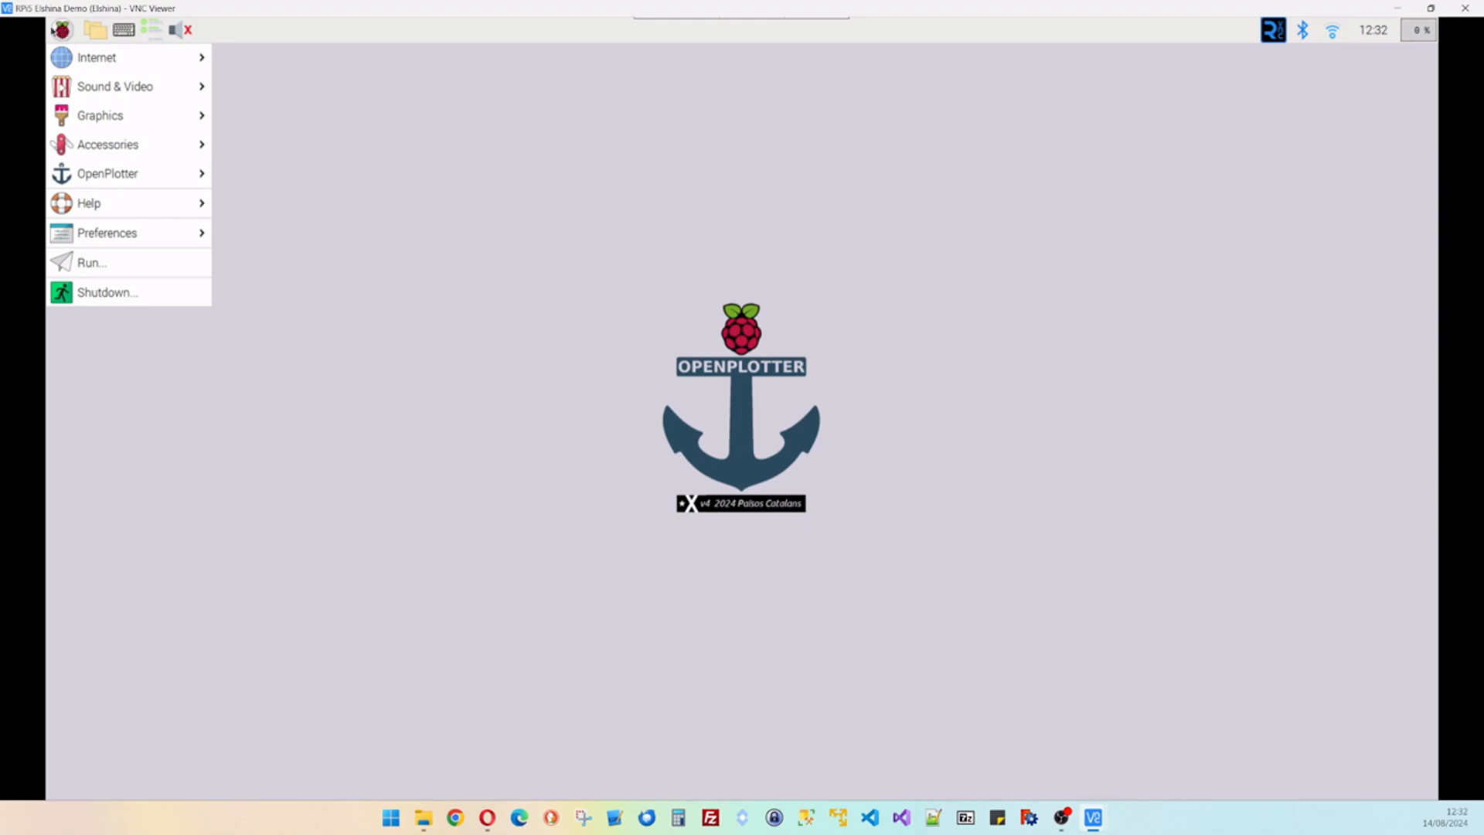
click(106, 292)
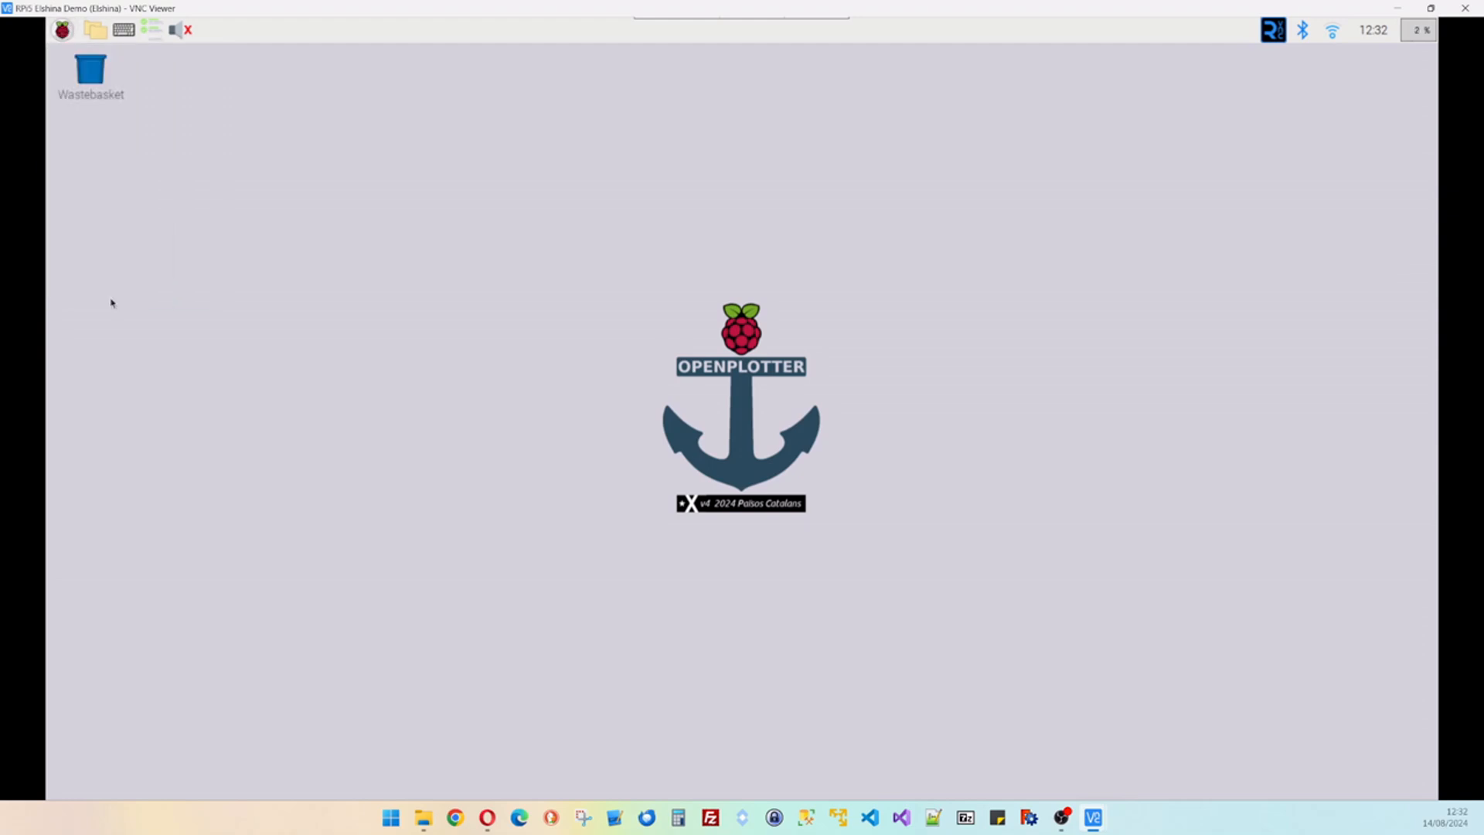
click(411, 332)
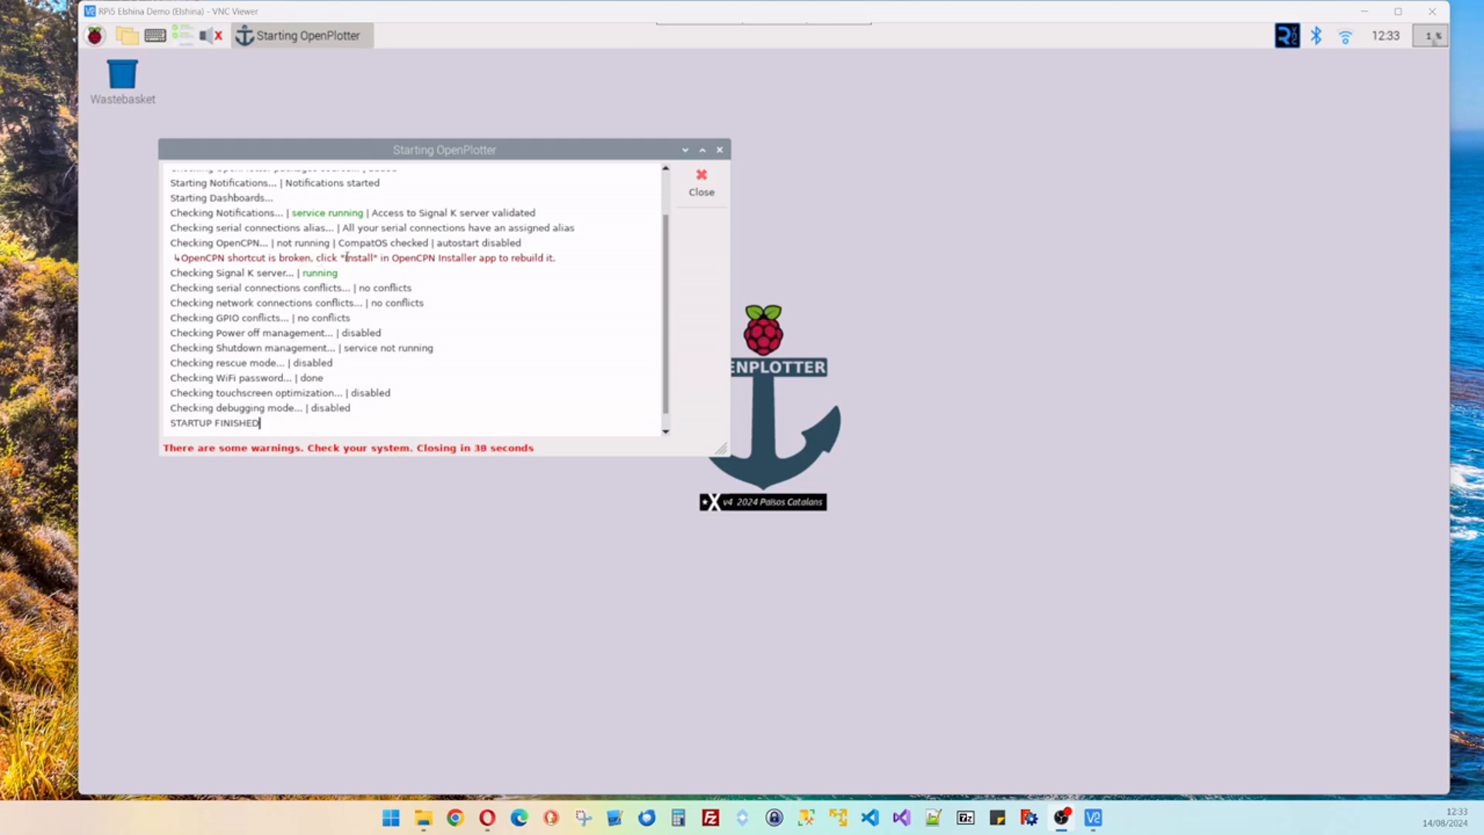
click(562, 260)
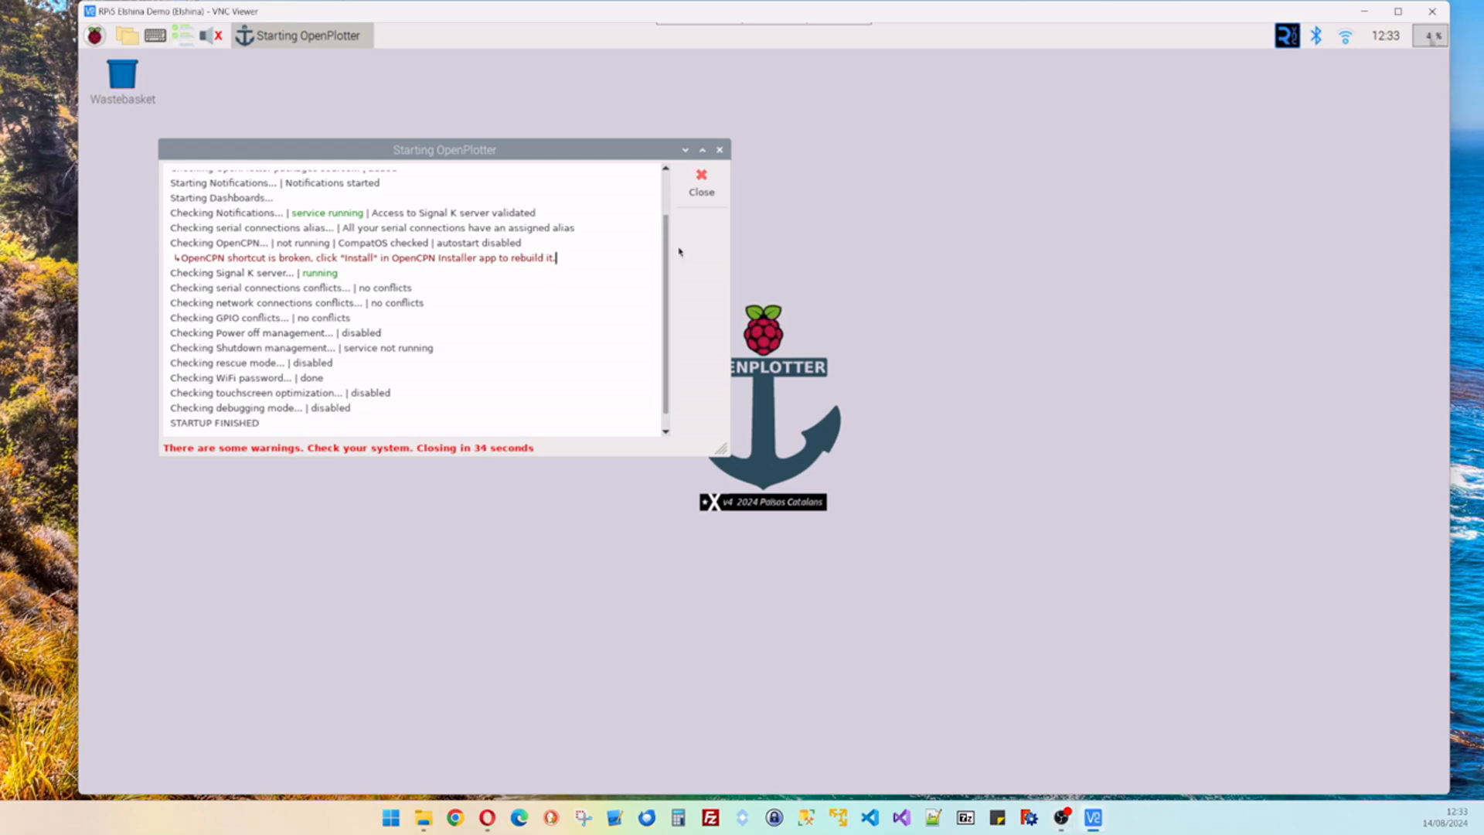
click(693, 183)
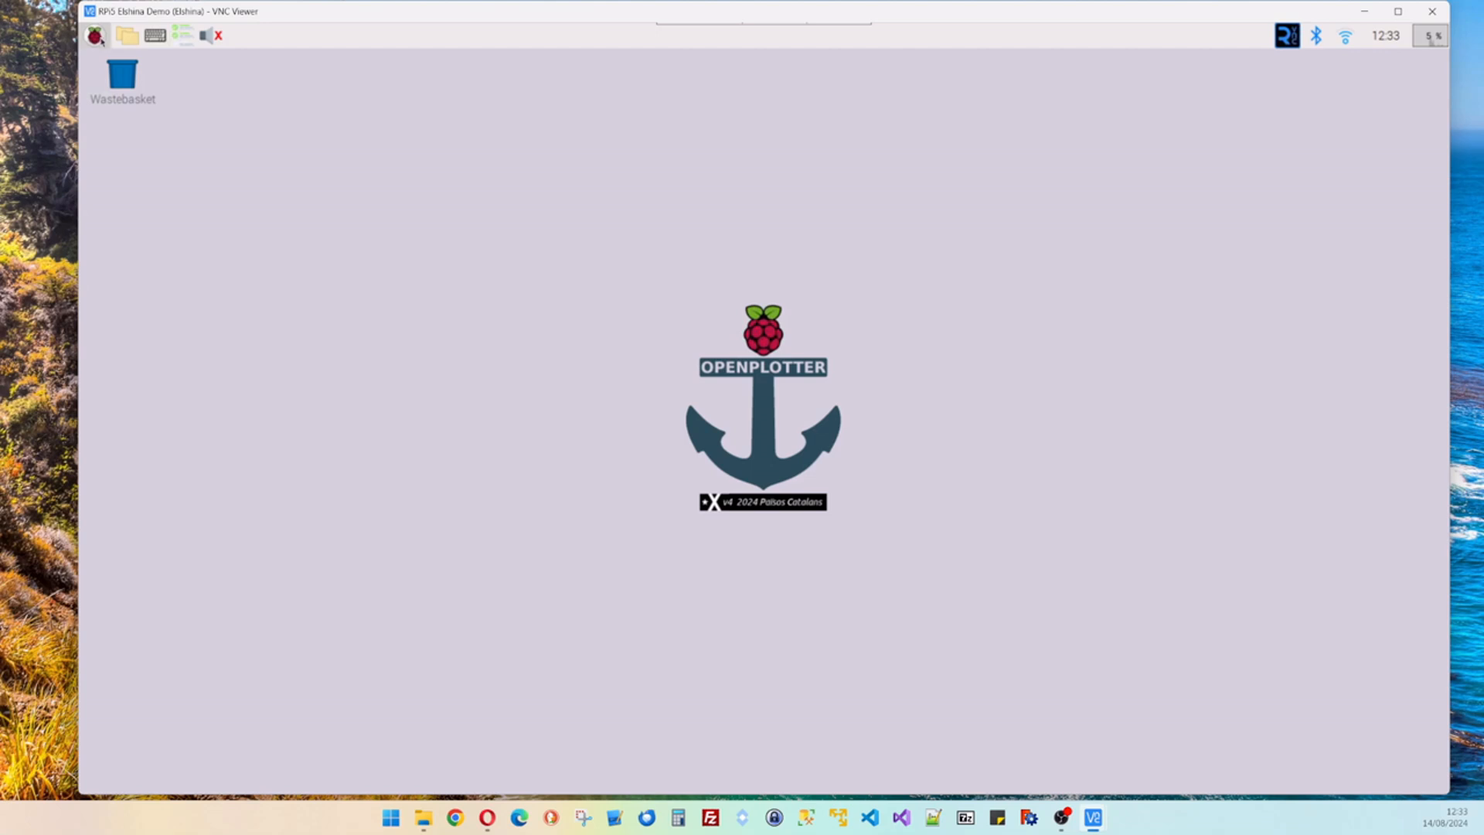
- Check versions in the OpenCPN Installer and reinstall the Ubuntu PPA version of OpenCPN with its dependencies to rebuild the shortcut
click(95, 35)
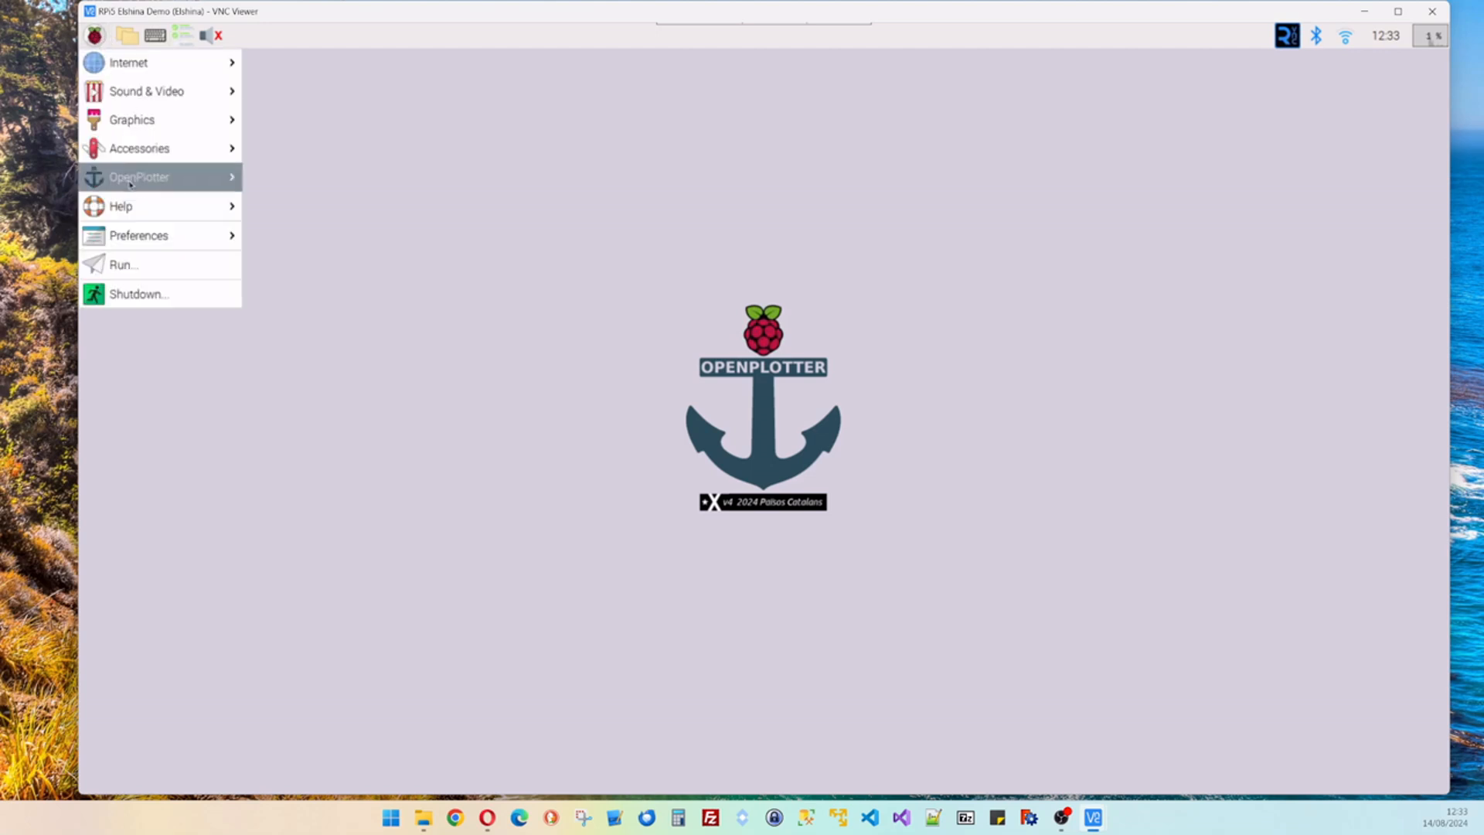
mouse_move(128, 186)
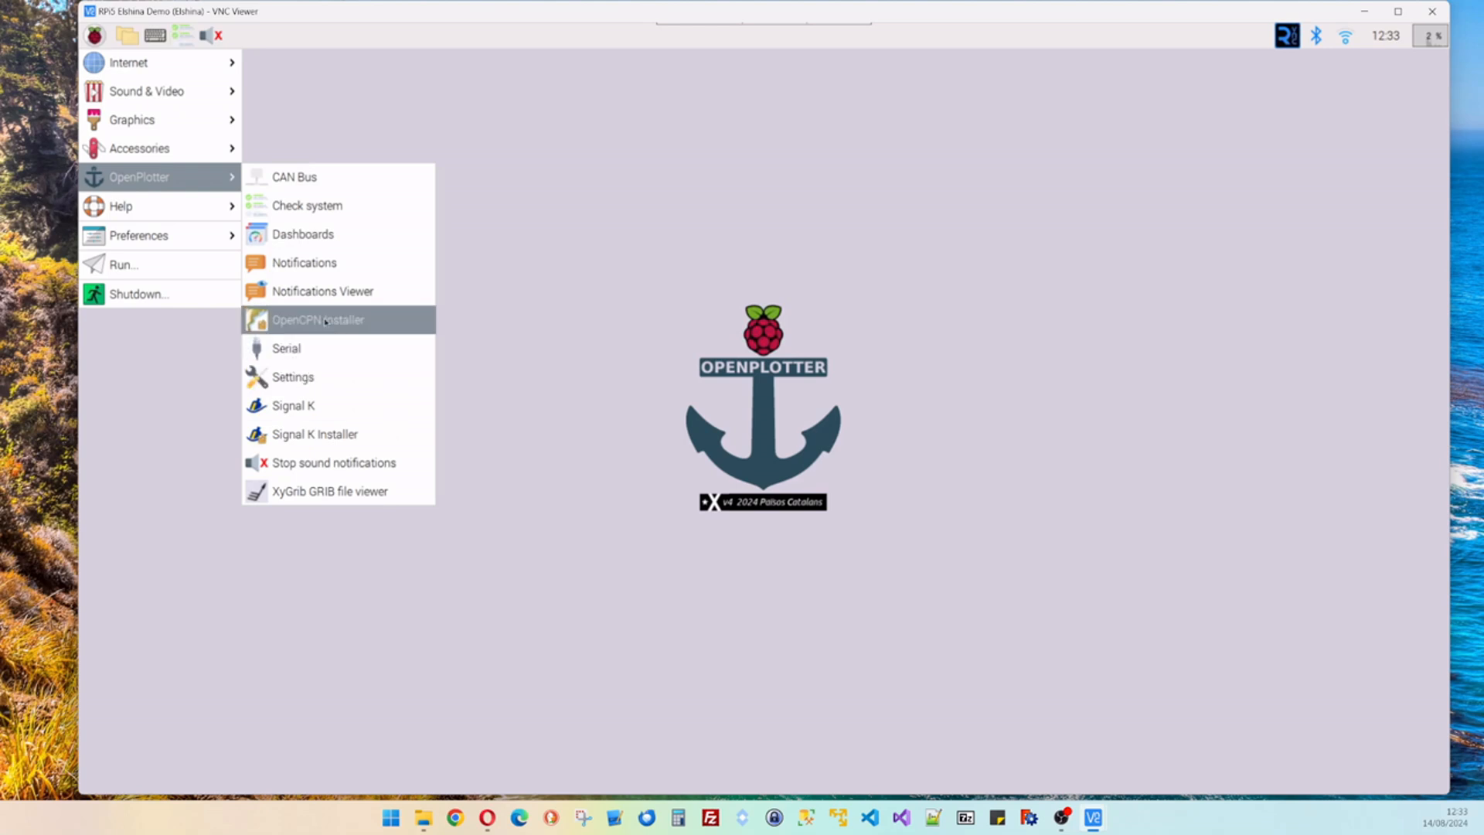
click(325, 320)
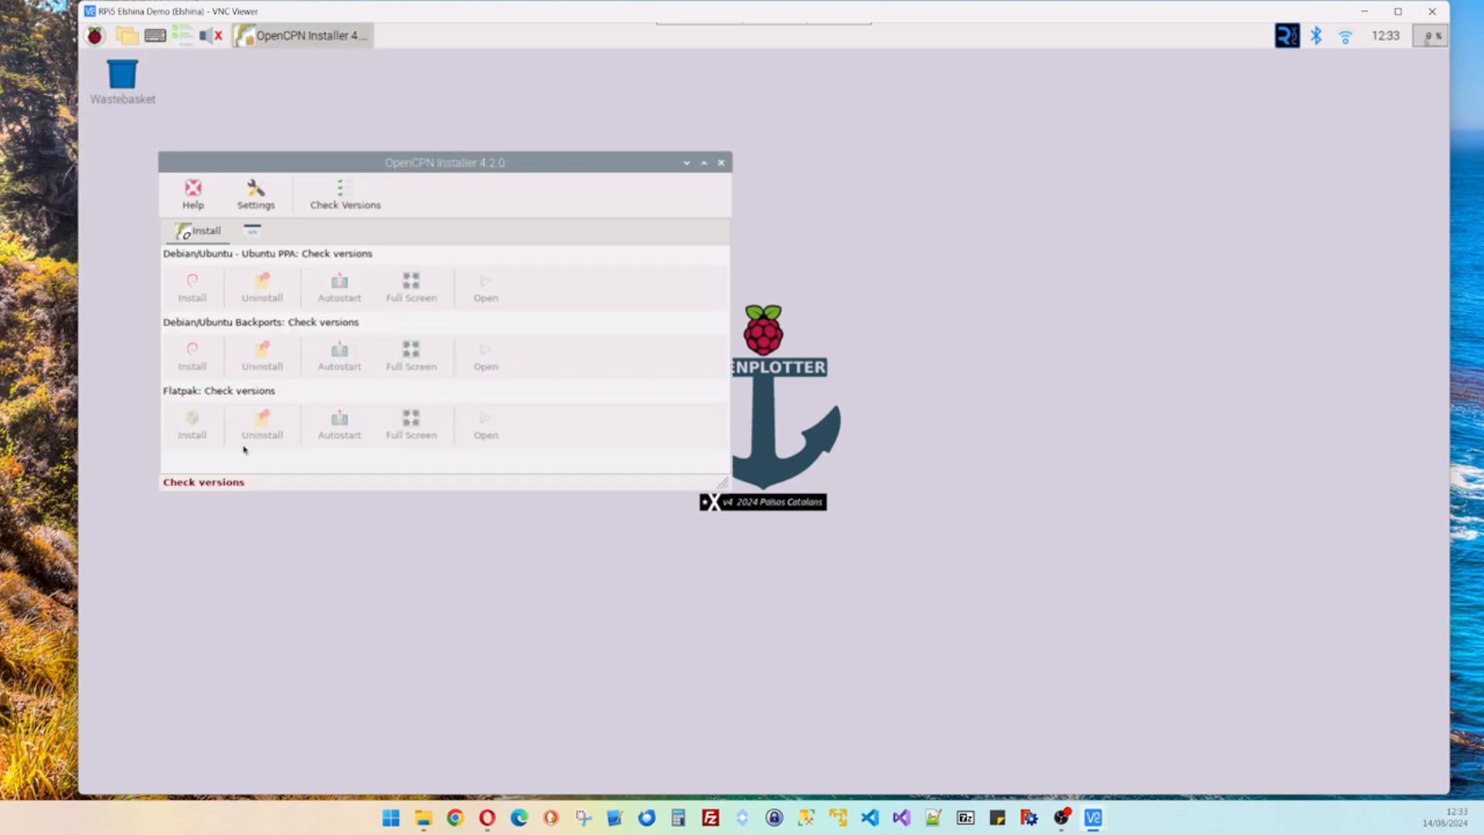
click(345, 203)
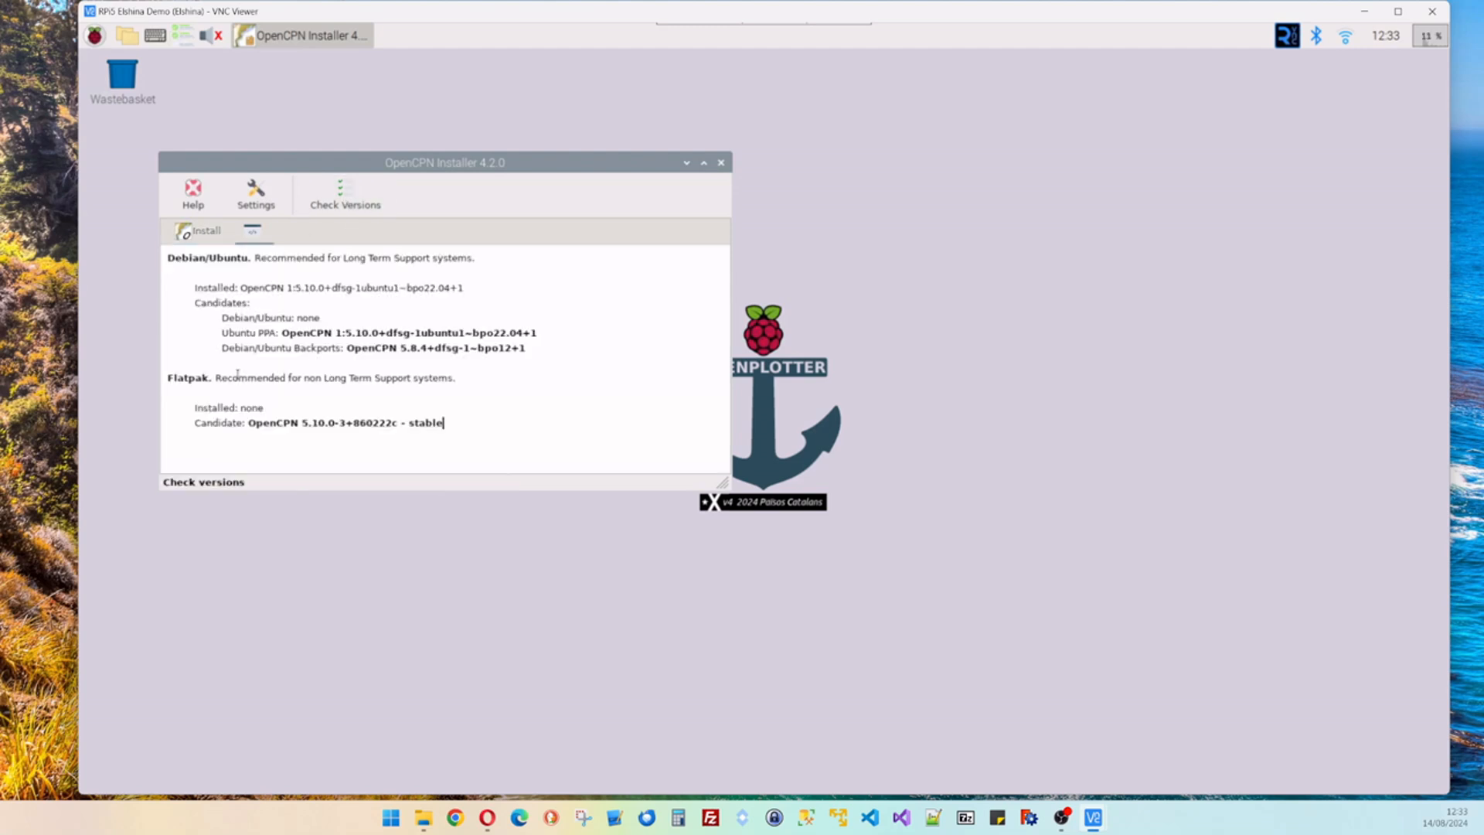
click(196, 234)
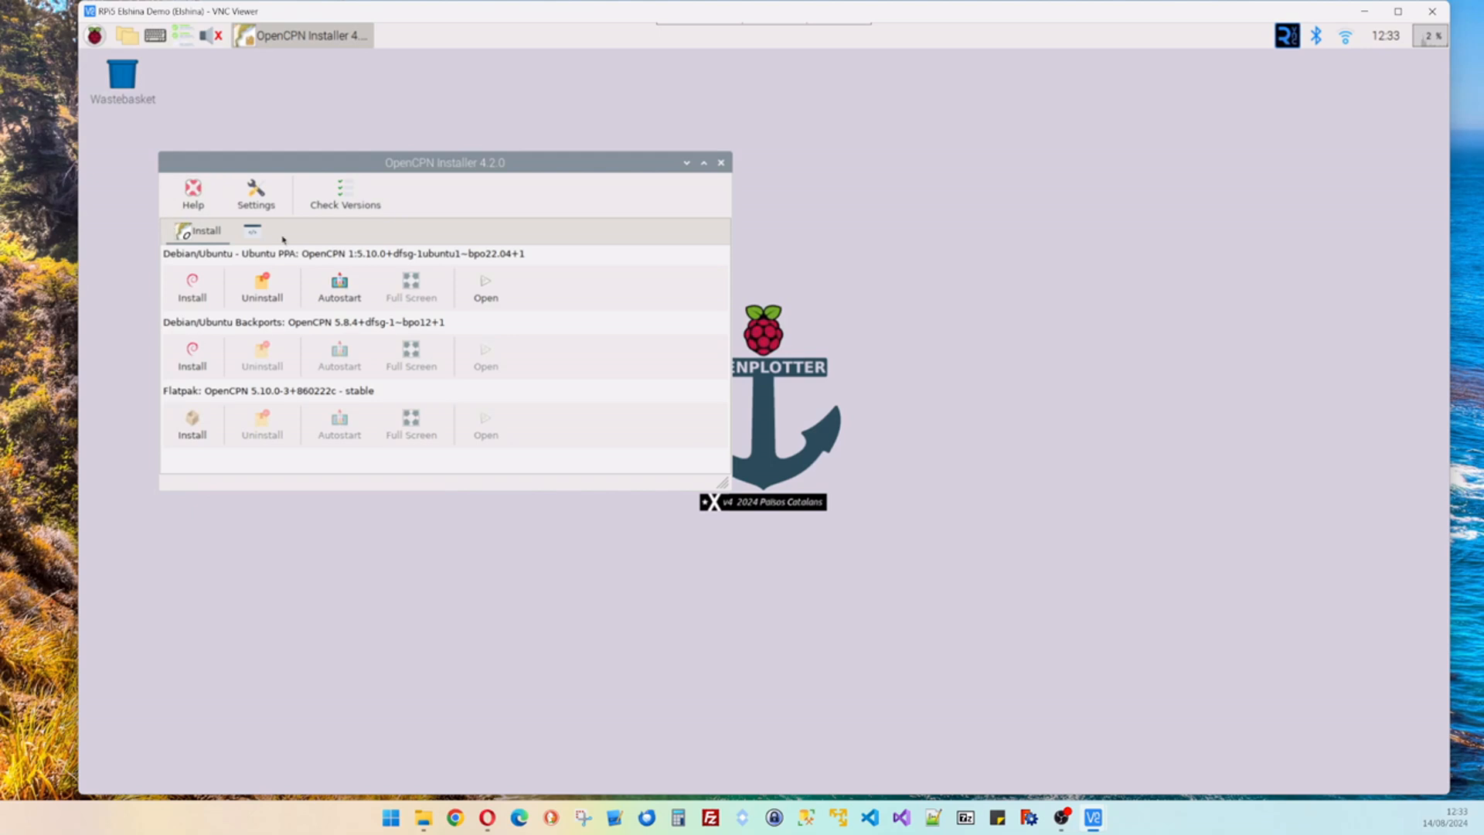
click(180, 298)
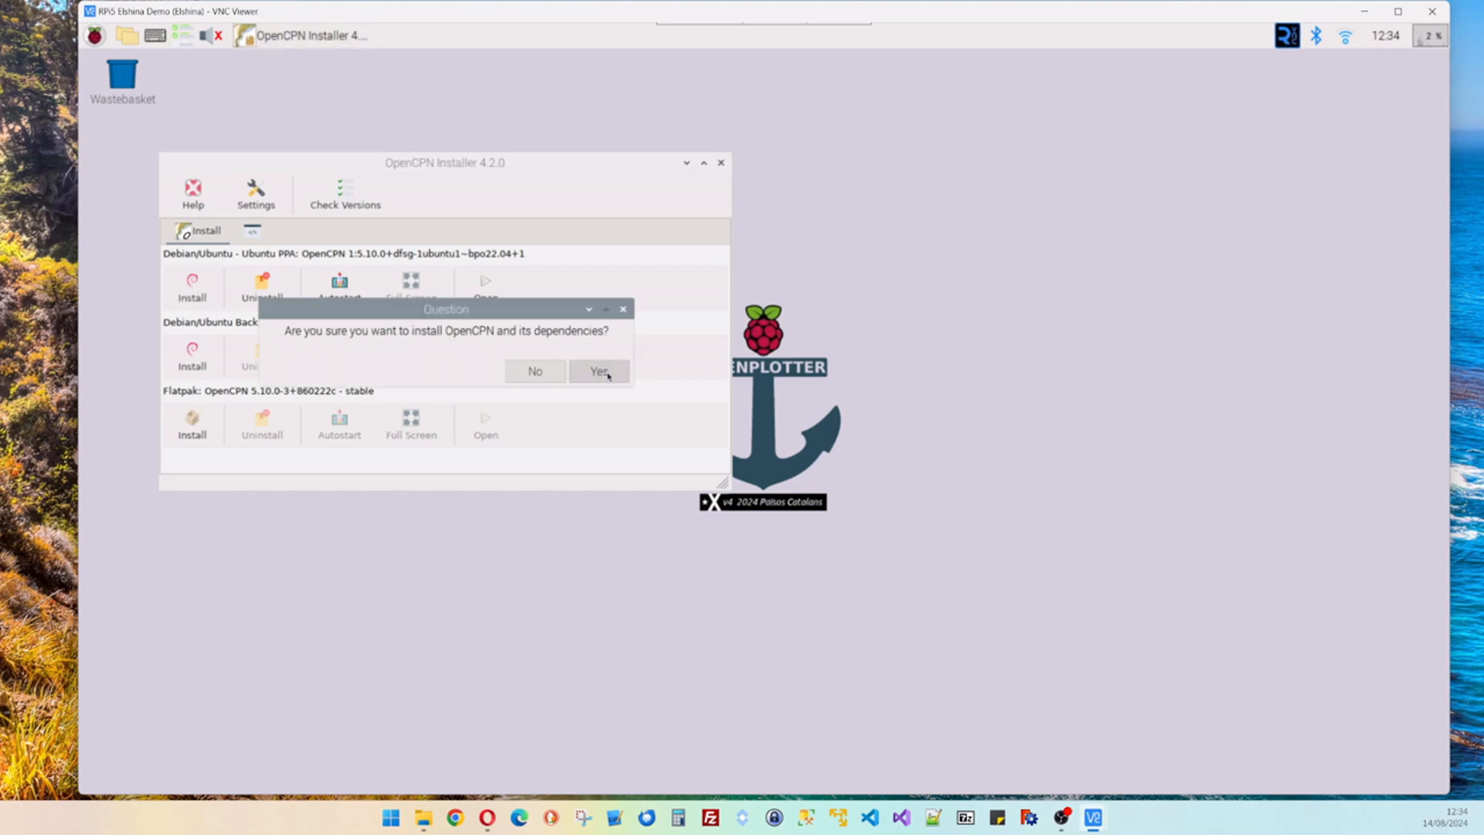
click(598, 373)
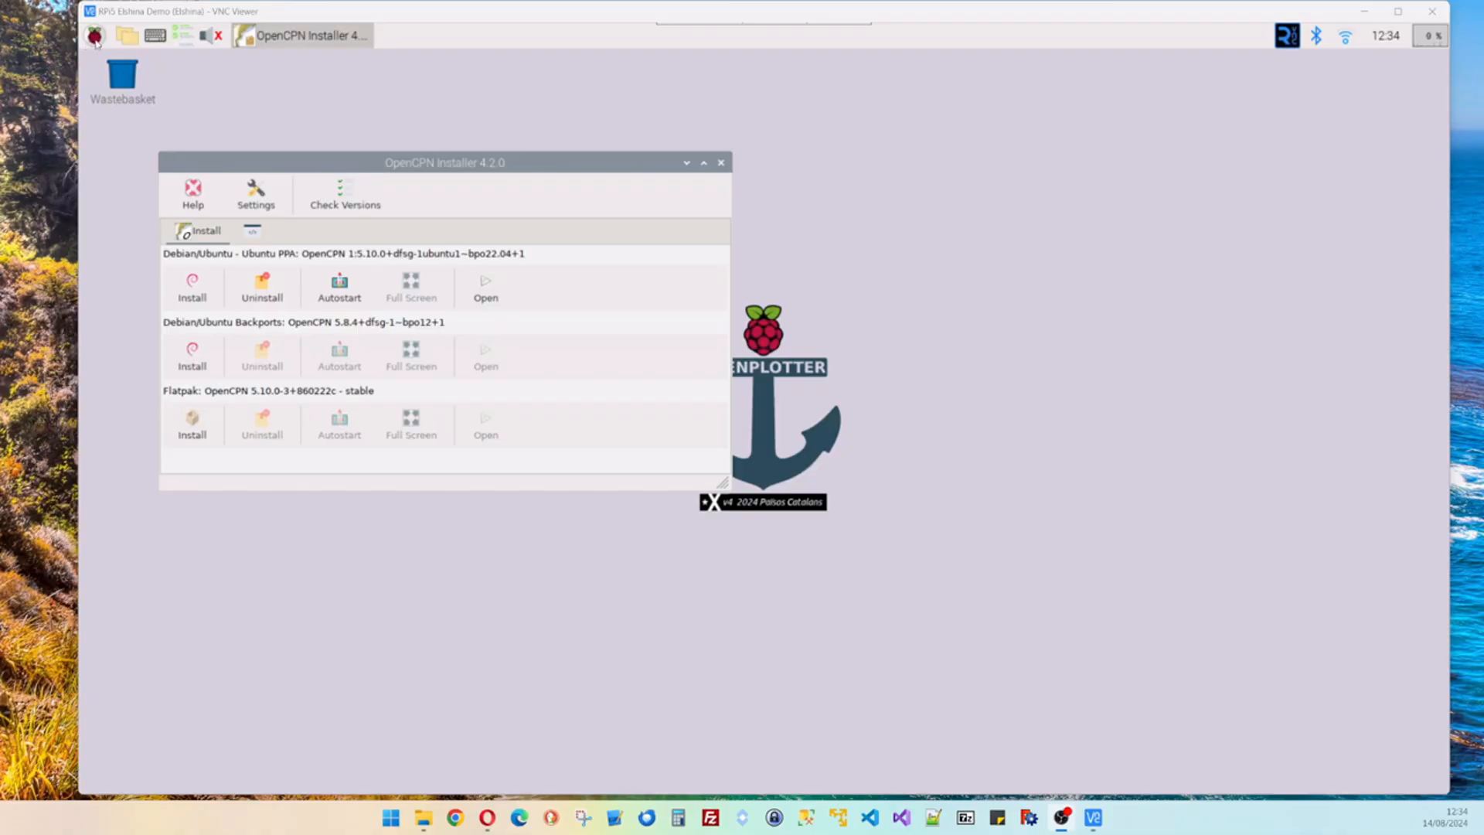
- Start OpenCPN and reposition its window on the desktop
click(95, 36)
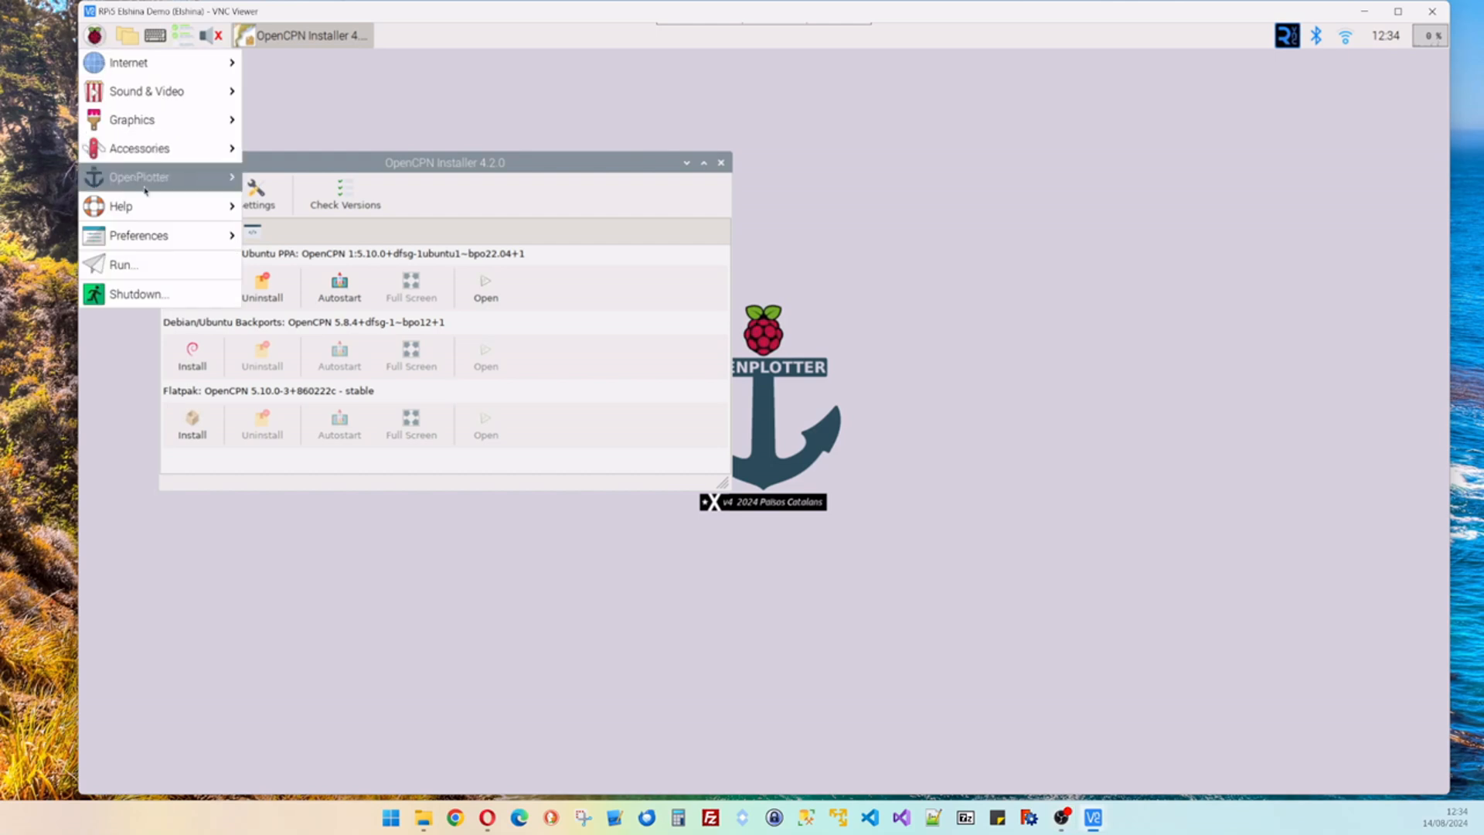
mouse_move(143, 183)
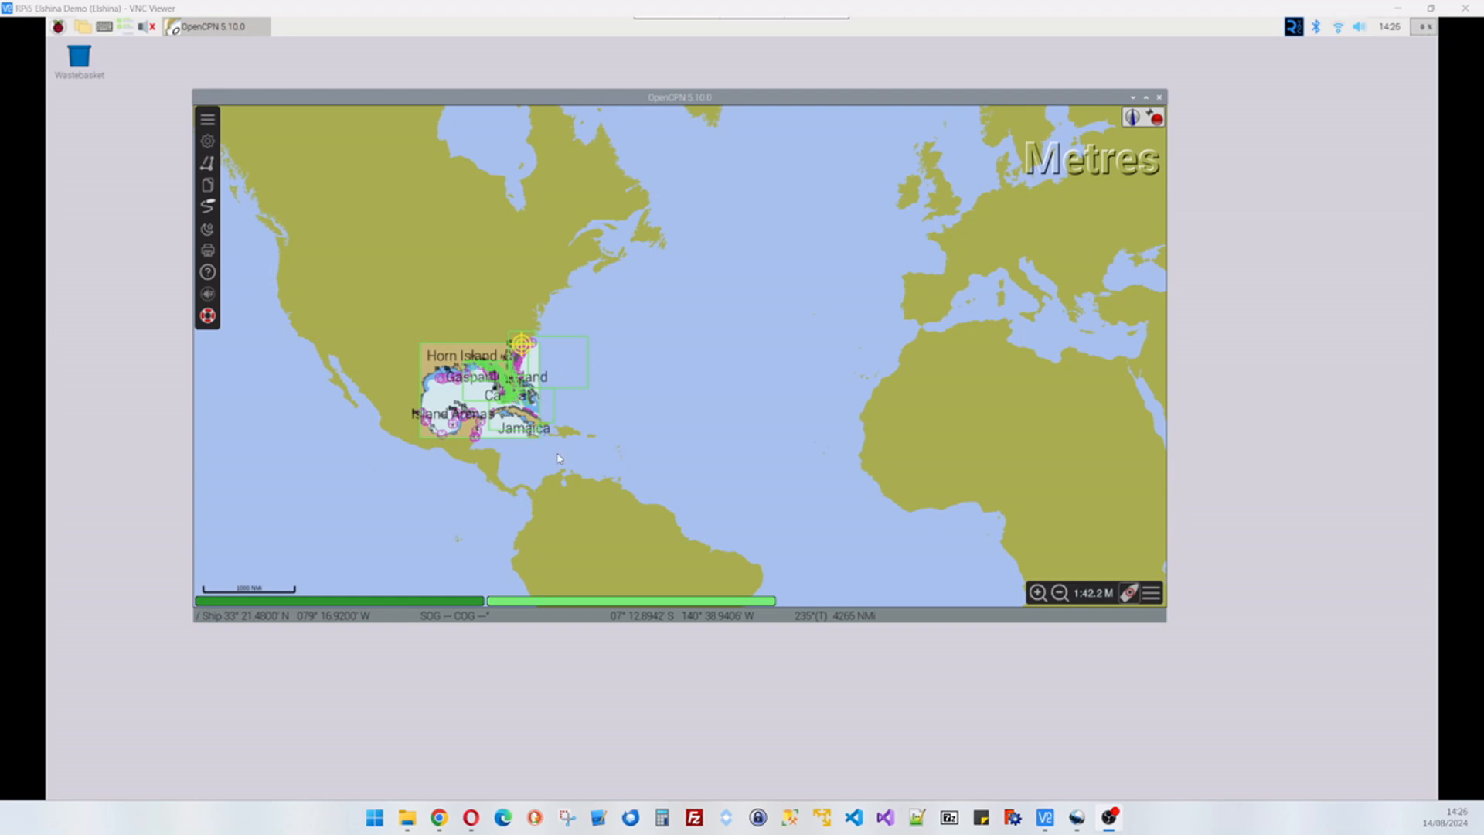
click(787, 97)
drag(787, 97, 771, 125)
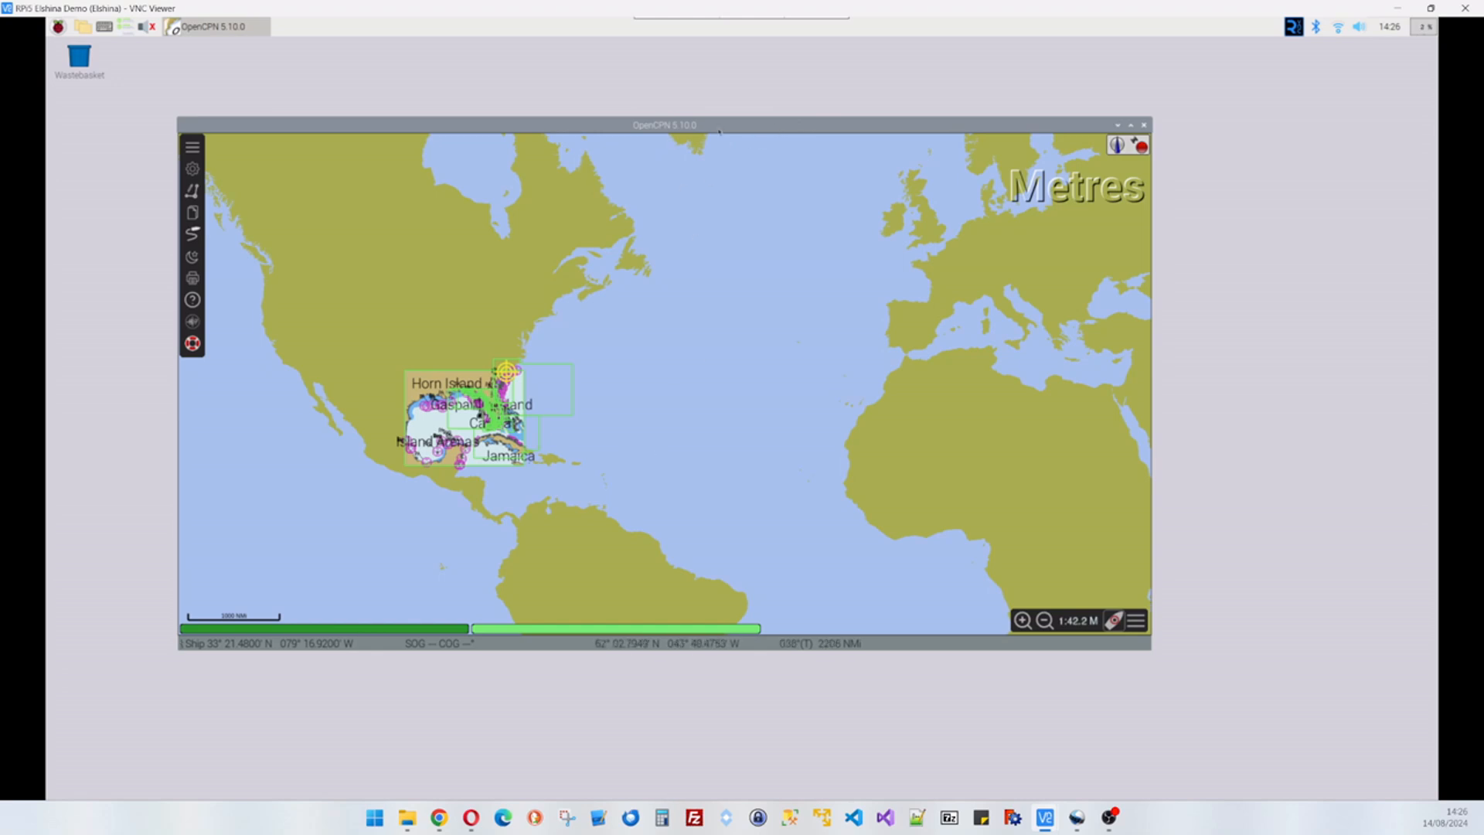
drag(719, 130, 724, 113)
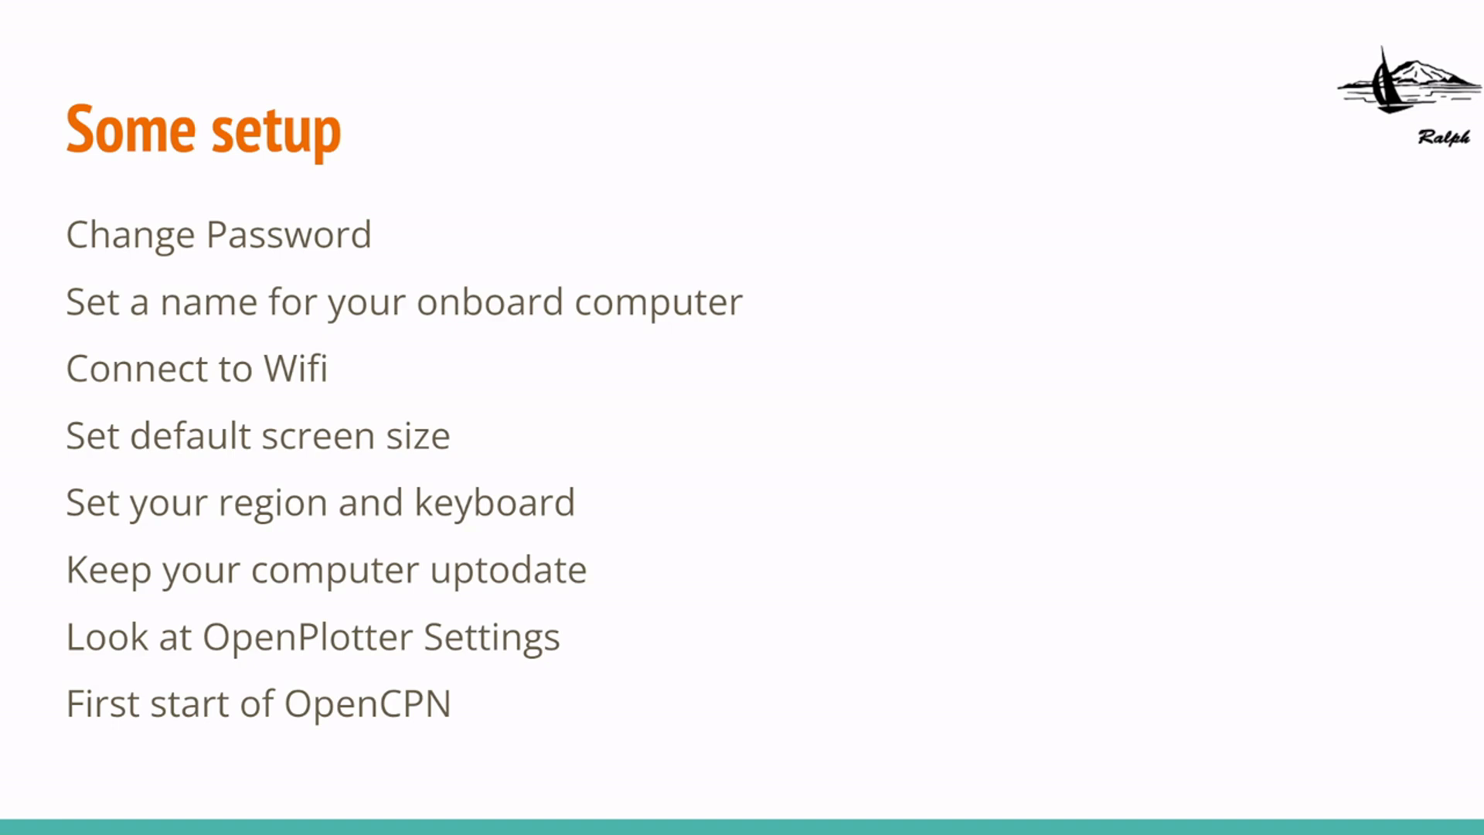
mouse_move(126, 784)
click(114, 808)
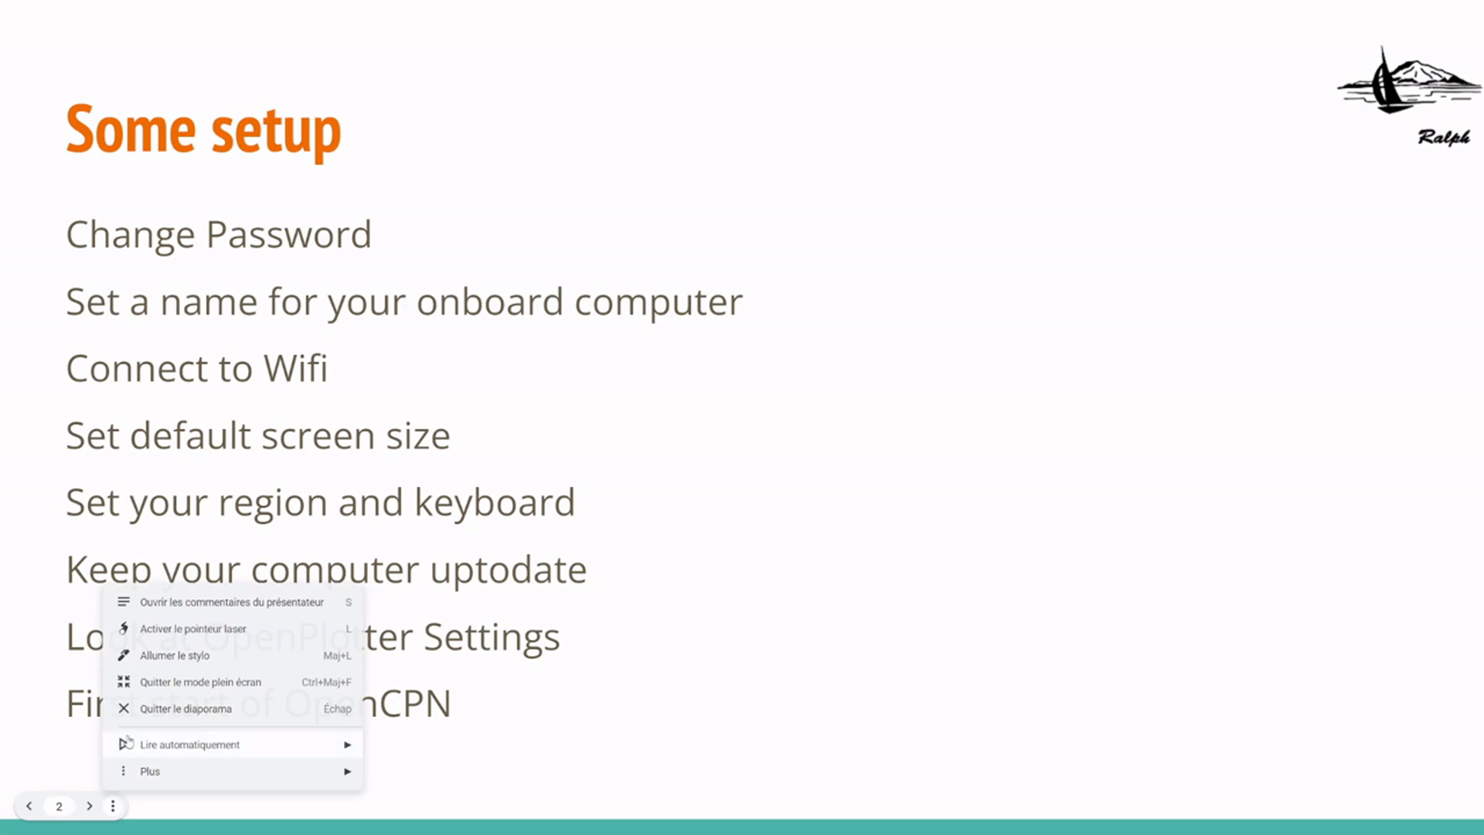
click(186, 632)
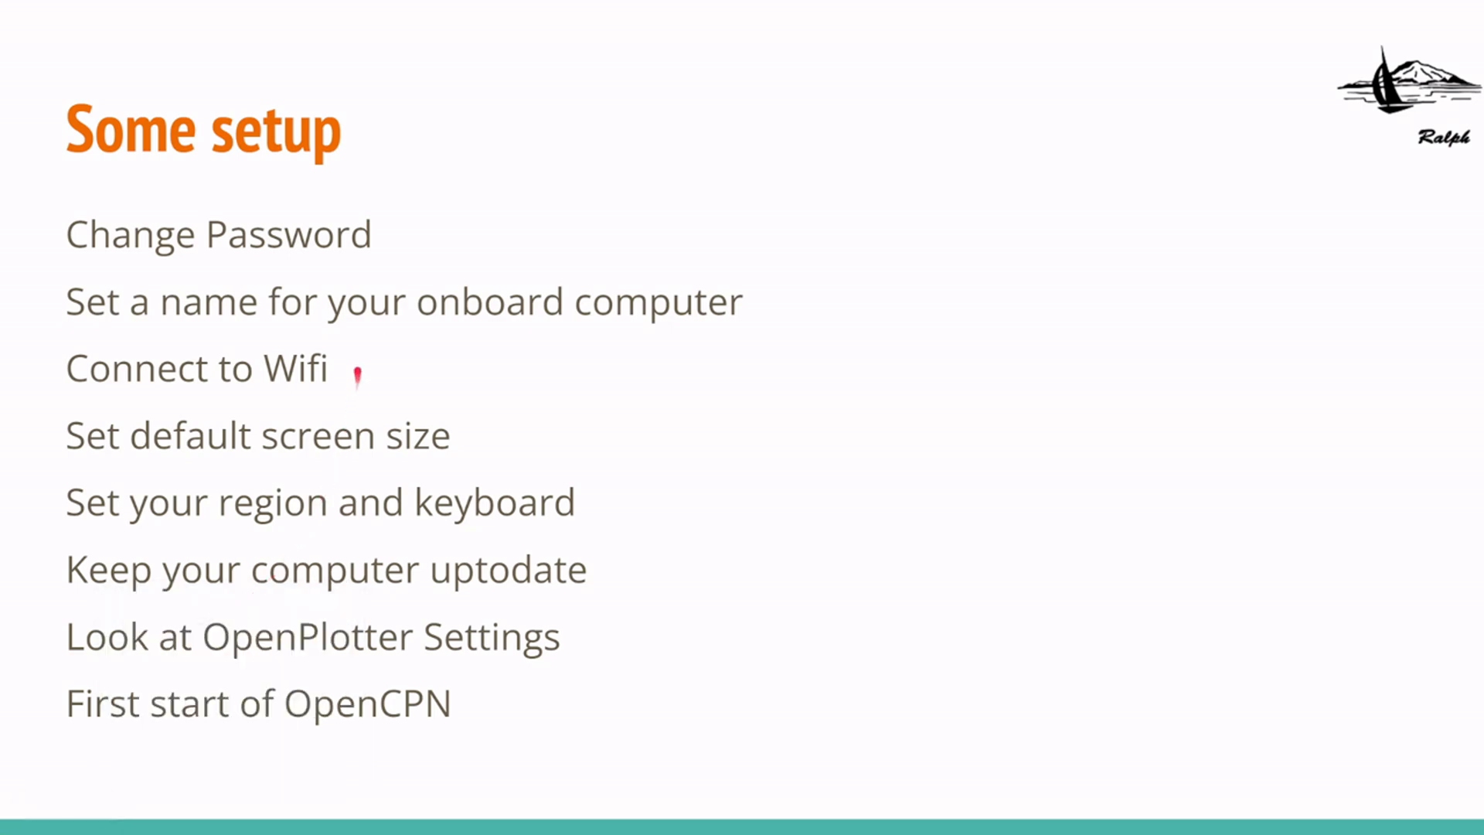